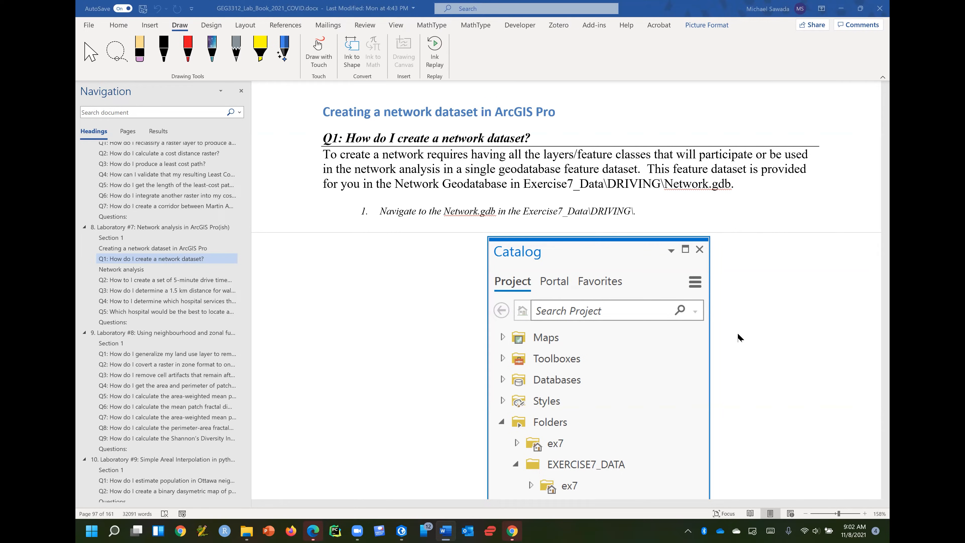
Step: Read the lab's network dataset instructions, switch to ArcGIS Pro and check whether the Network Analyst extension is licensed
scroll(738, 333, "down", 3)
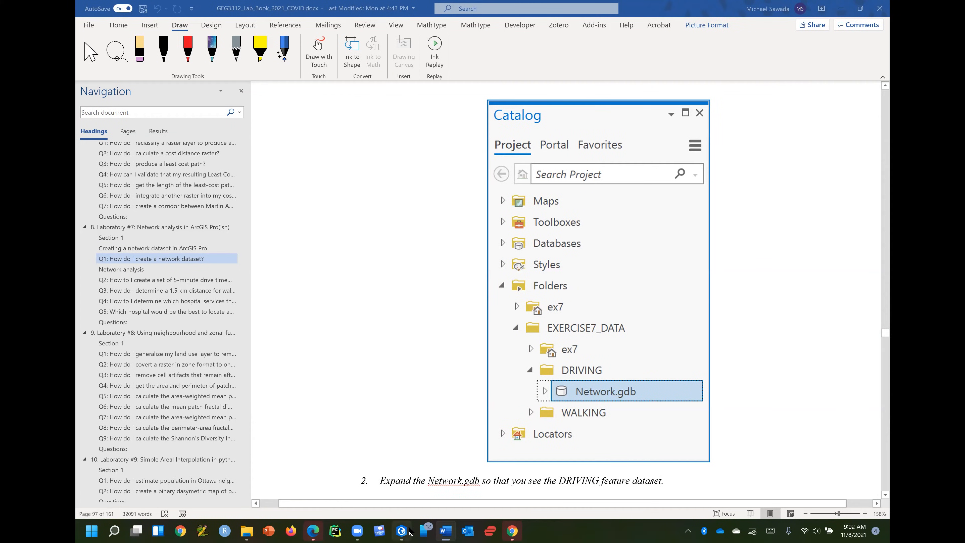
key("alt+Tab")
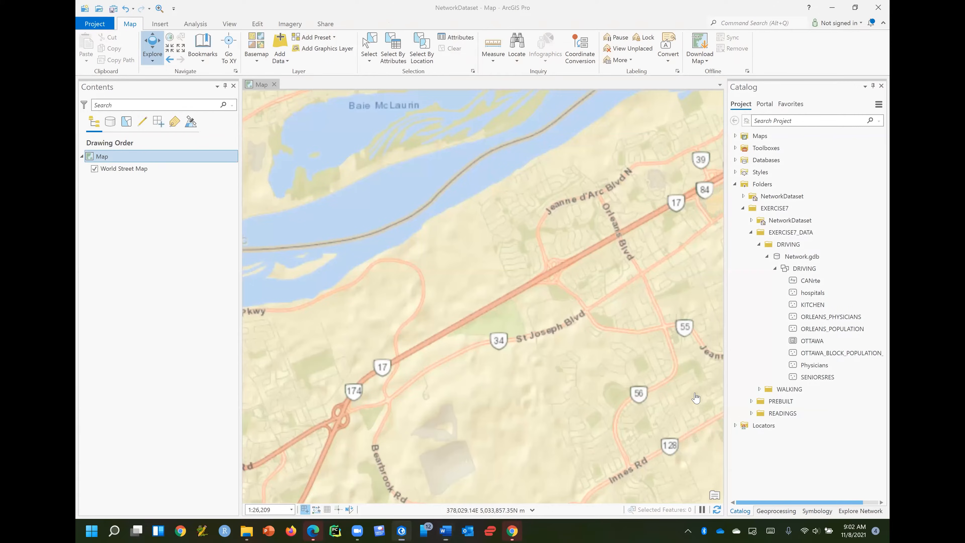
left_click(94, 24)
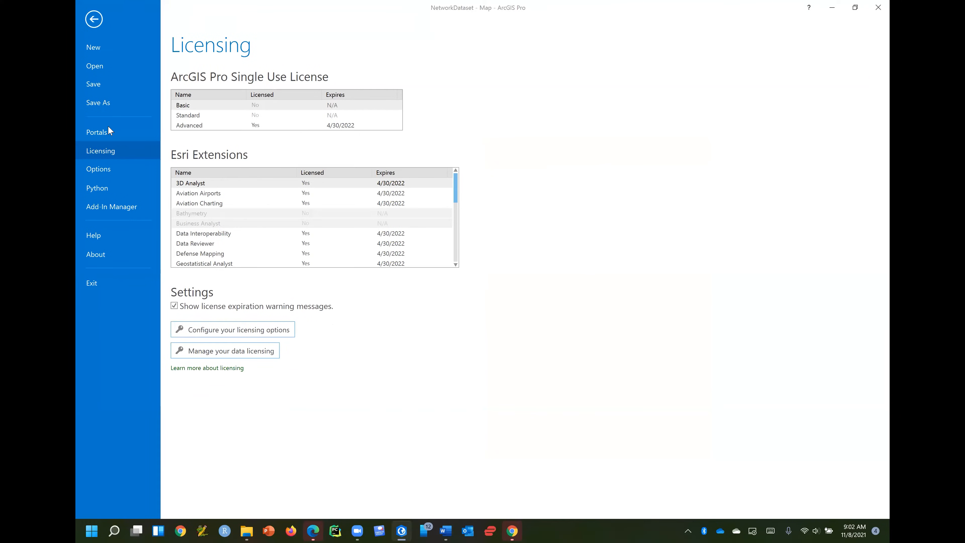
left_click(379, 236)
scroll(380, 236, "down", 3)
scroll(380, 236, "up", 3)
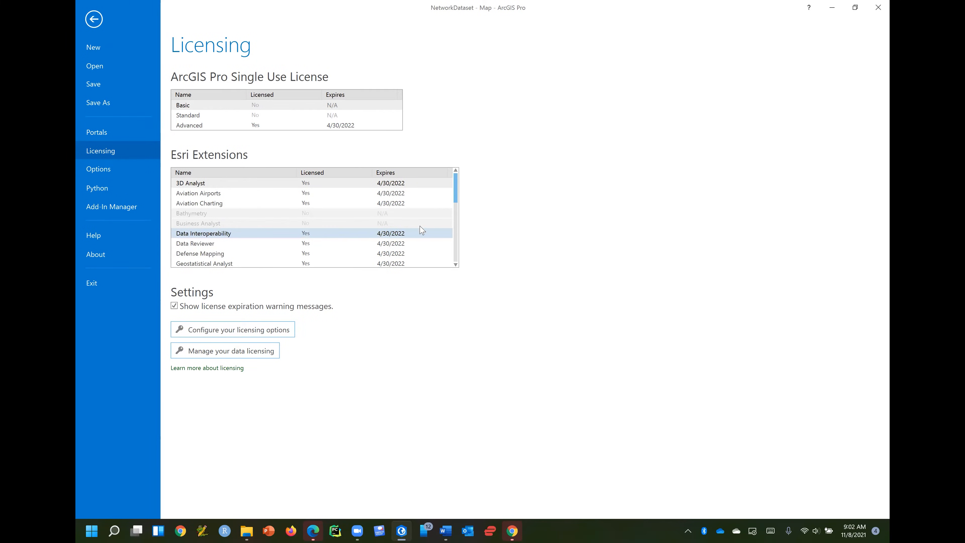
left_click_drag(456, 197, 459, 224)
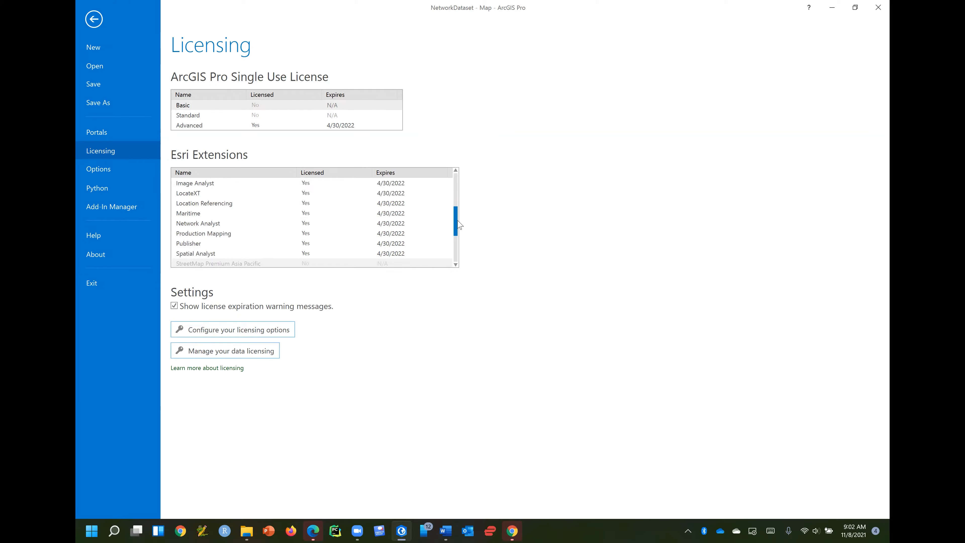
left_click(311, 225)
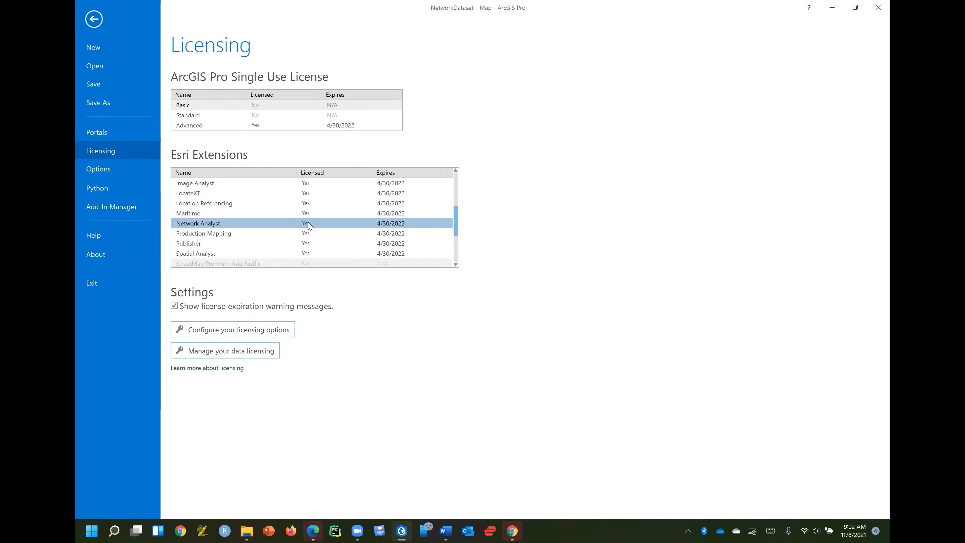
left_click(94, 19)
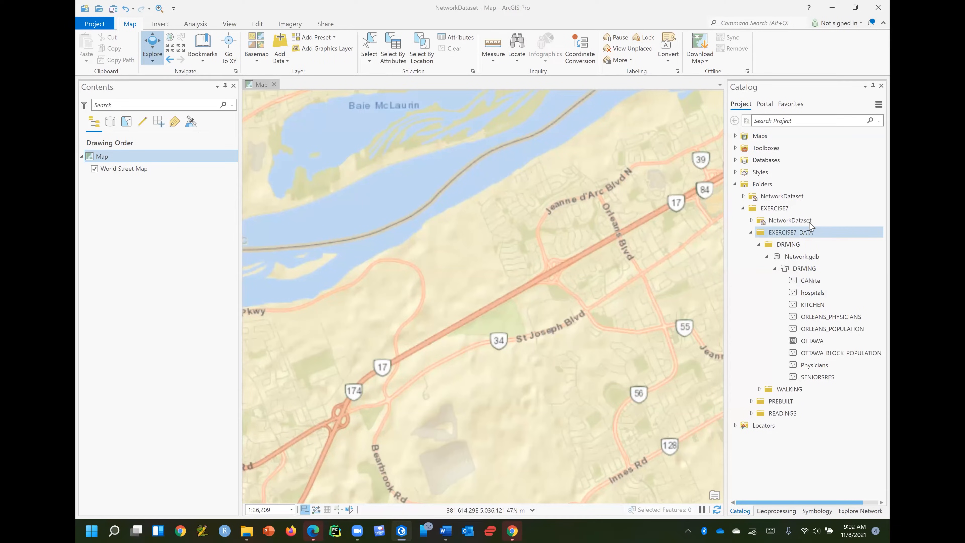
Step: Add the CANrte feature class from the DRIVING feature dataset in Network.gdb to the map
mouse_move(793, 237)
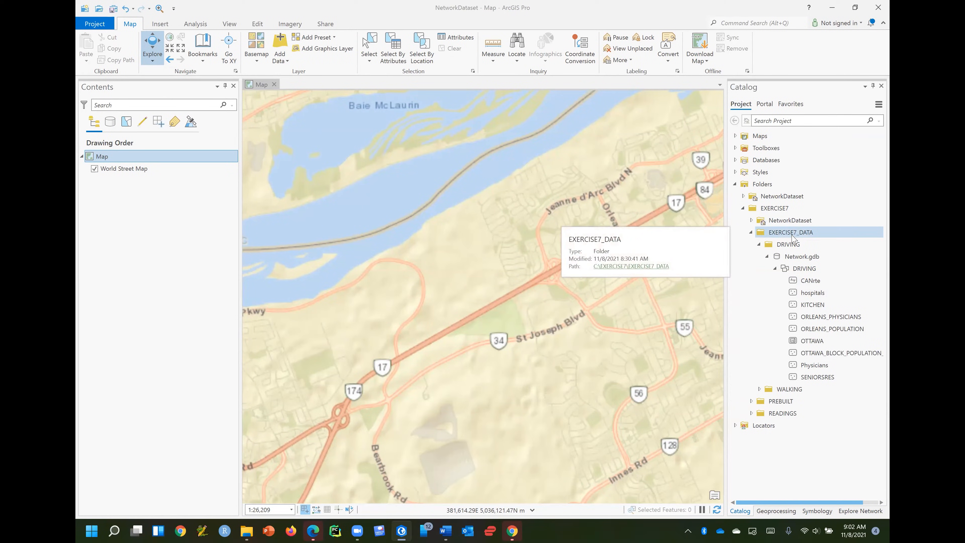
left_click(792, 245)
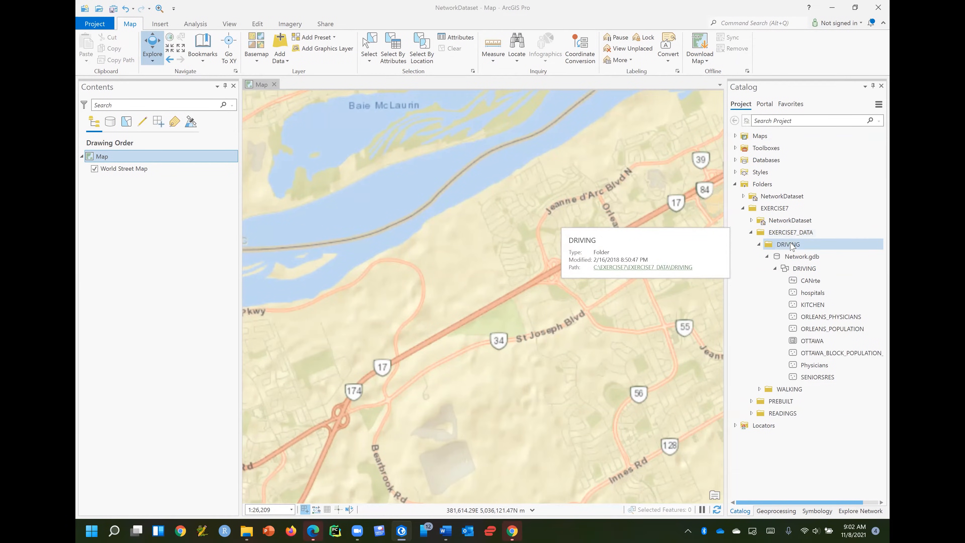
left_click(811, 259)
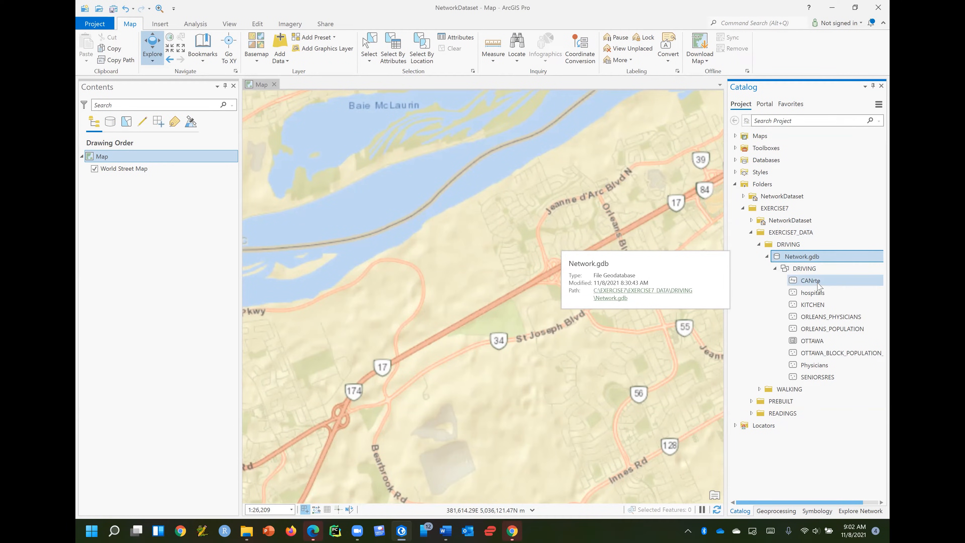
mouse_move(818, 285)
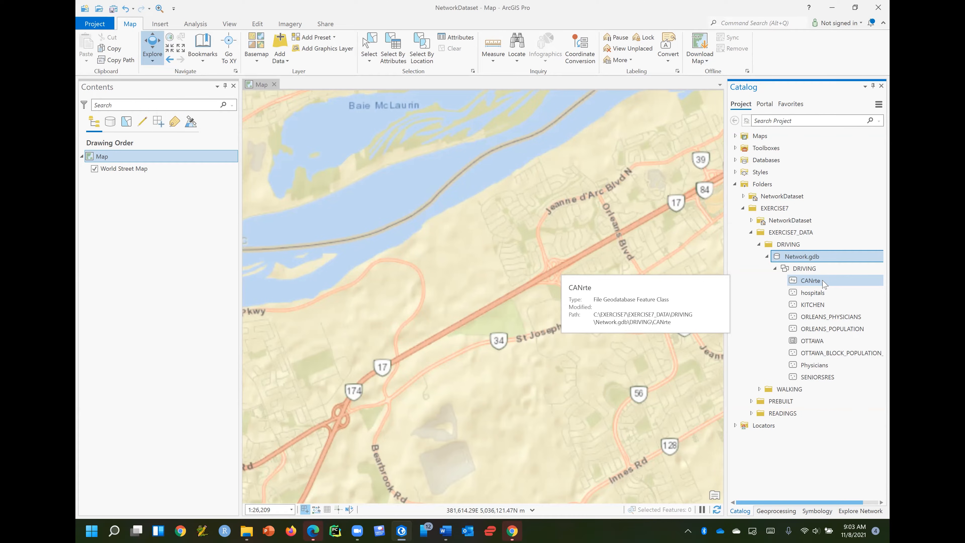
left_click_drag(825, 283, 513, 300)
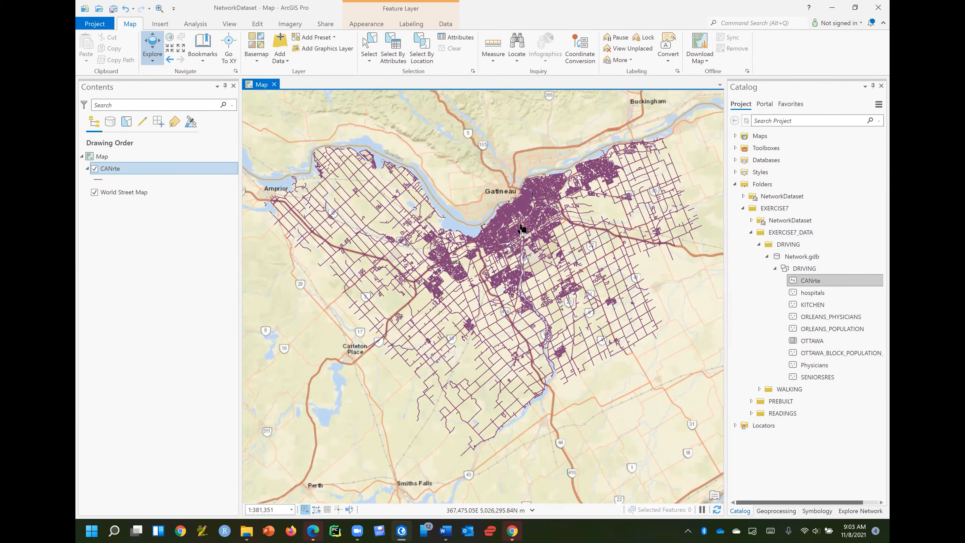
Step: Identify the Lampman Cres road segment in CANrte and examine its left and right address range fields
scroll(522, 229, "up", 8)
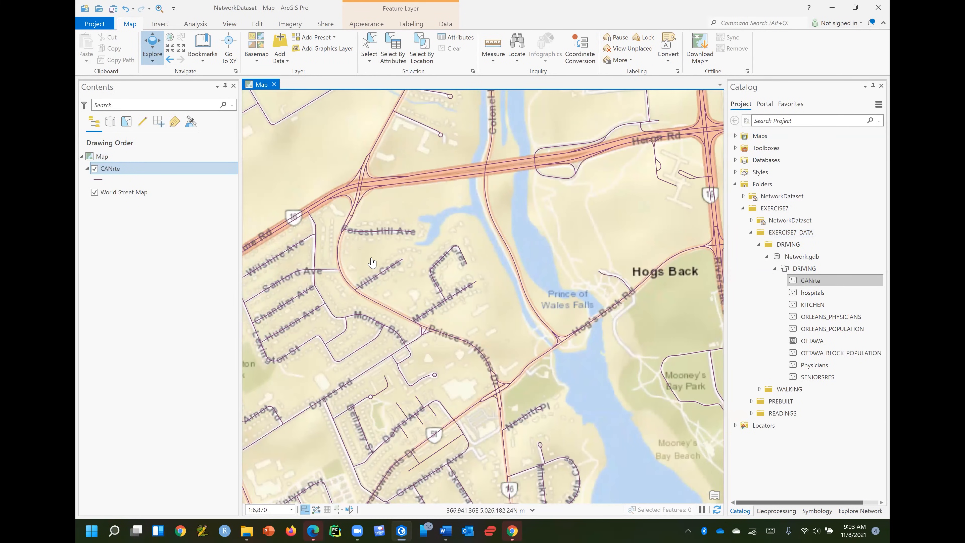
left_click(439, 260)
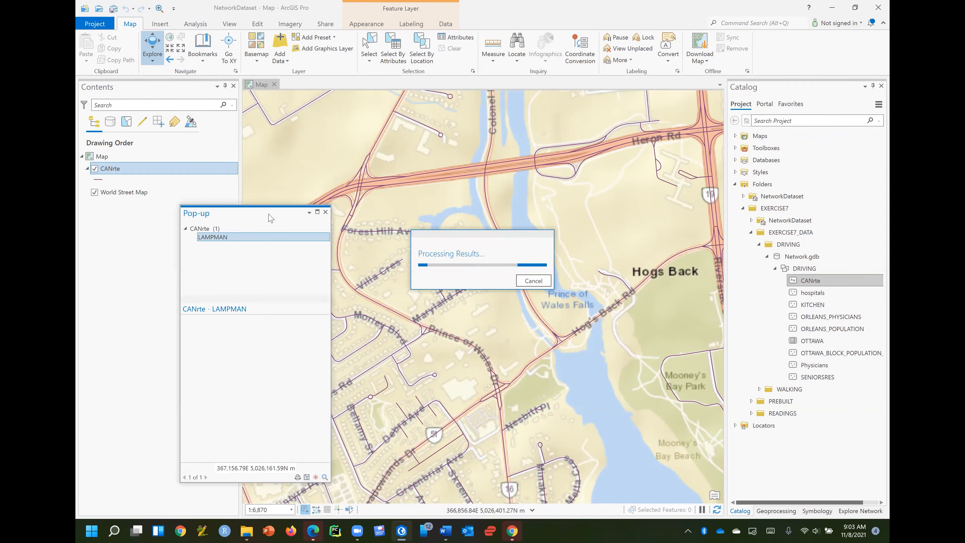
left_click_drag(274, 215, 305, 98)
right_click(295, 128)
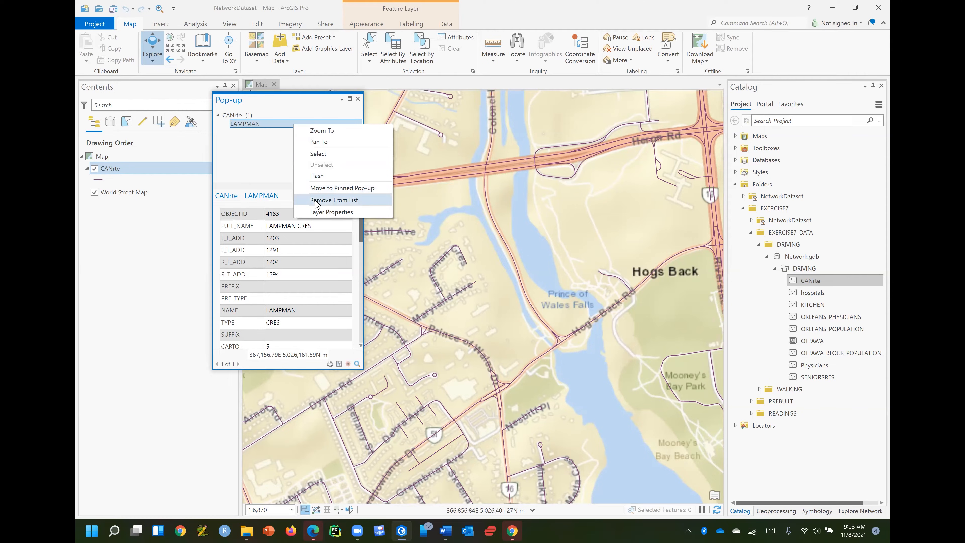
left_click(324, 182)
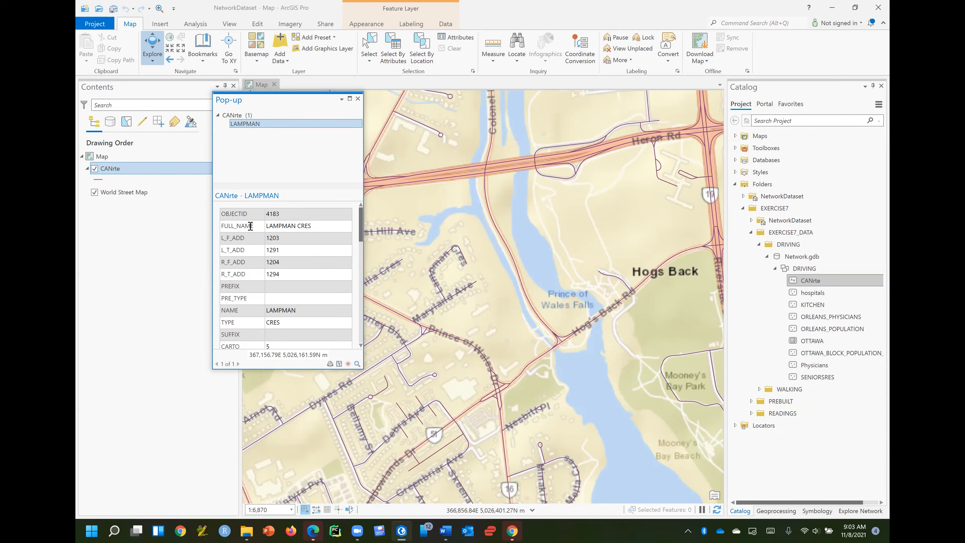
left_click_drag(263, 238, 298, 244)
left_click_drag(222, 237, 314, 281)
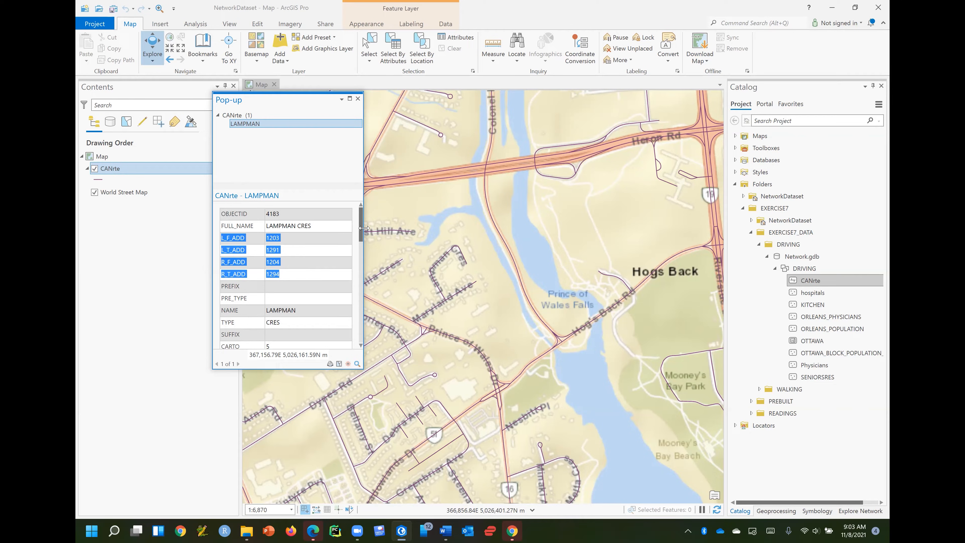
Step: Examine the Lampman Cres segment's SPD_KM, RDLEN_M, FT_MINUTES, TF_MINUTES, F_ZLEV and T_ZLEV attributes
left_click_drag(363, 228, 363, 282)
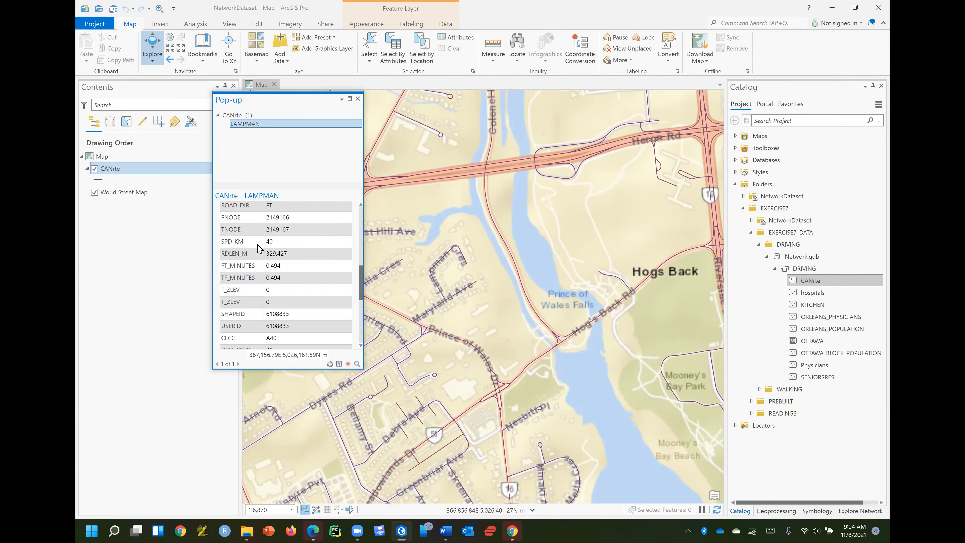
left_click_drag(222, 243, 293, 247)
left_click_drag(226, 253, 294, 258)
left_click_drag(223, 266, 307, 270)
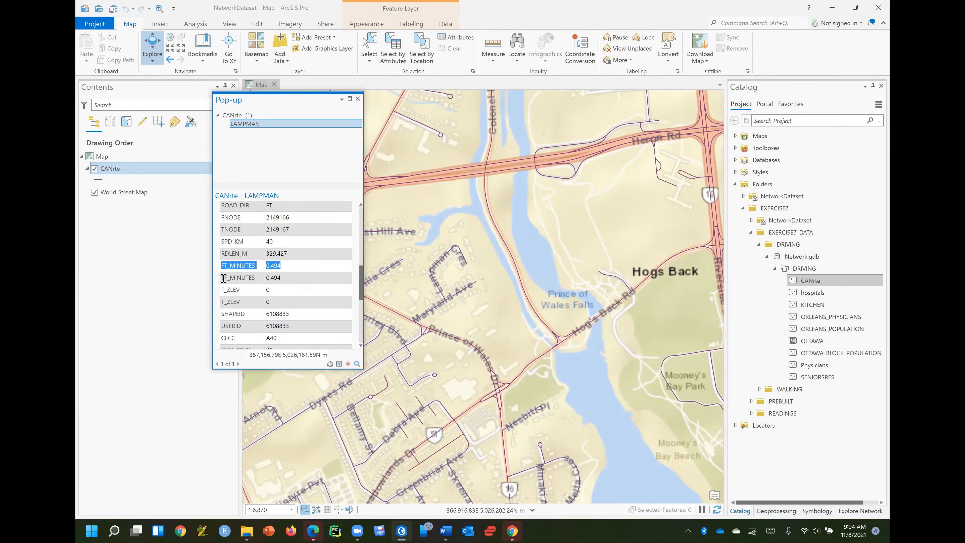
left_click_drag(223, 278, 298, 279)
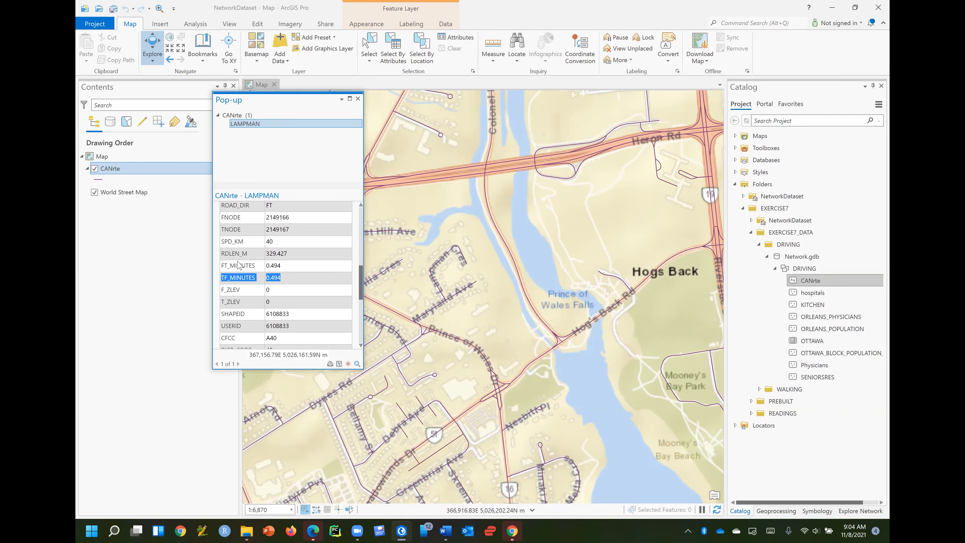
left_click(288, 269)
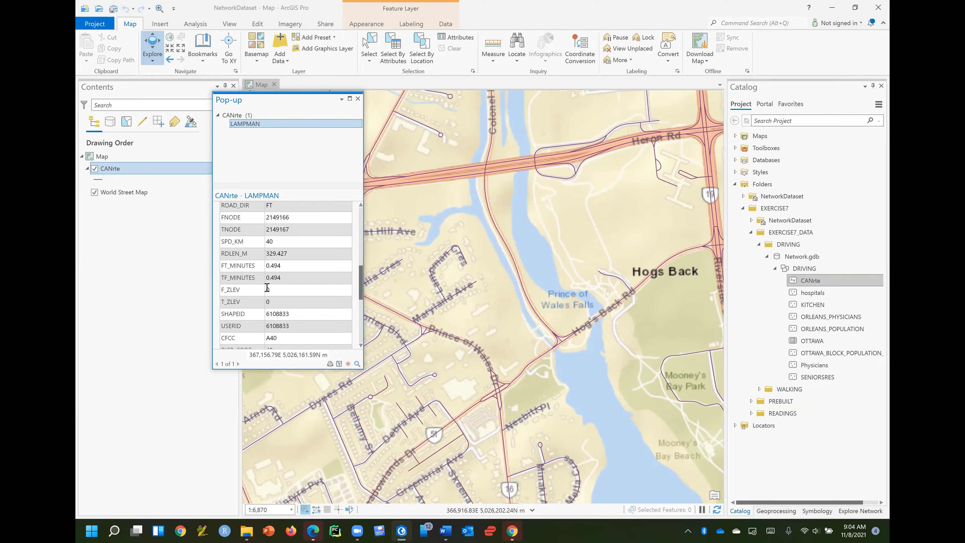
left_click_drag(222, 293, 285, 292)
left_click_drag(220, 302, 290, 303)
Step: Examine on the World Imagery basemap how the CANrte lines cross where Percy St meets the Trans-Canada Hwy
left_click_drag(299, 103, 198, 148)
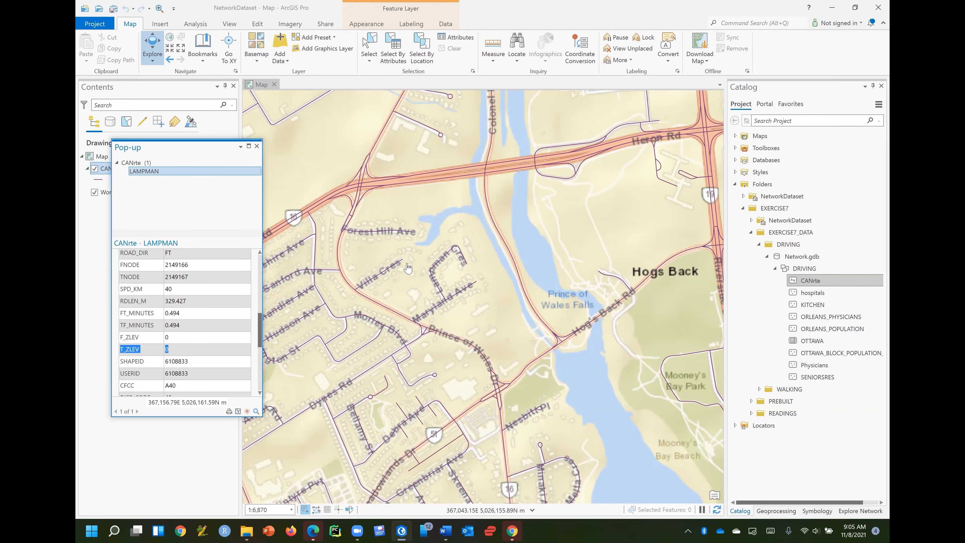
scroll(408, 268, "down", 6)
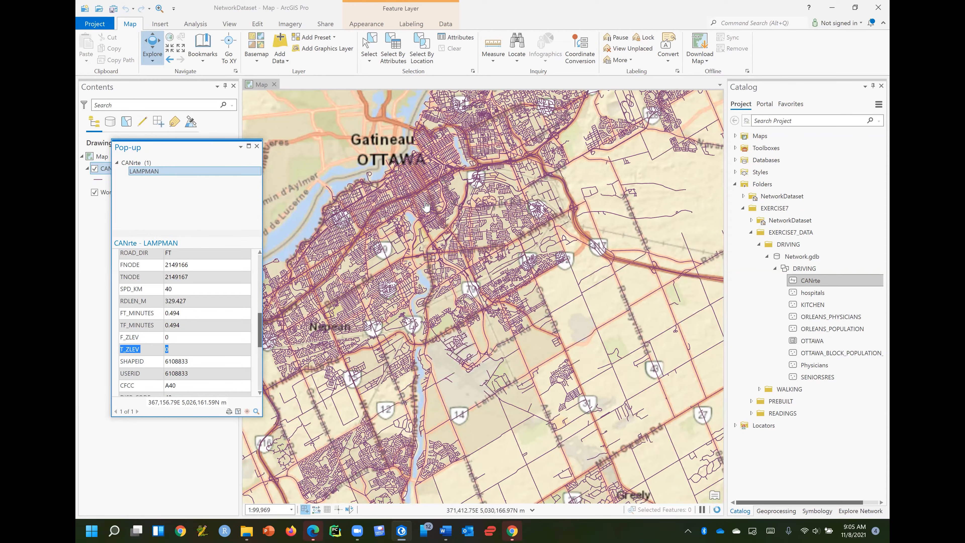
scroll(425, 202, "up", 6)
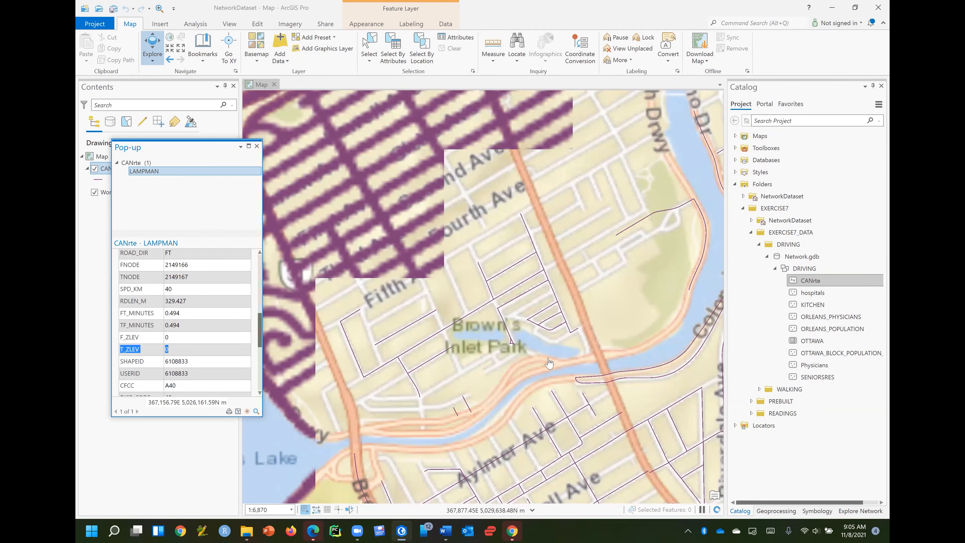
left_click_drag(547, 272, 703, 478)
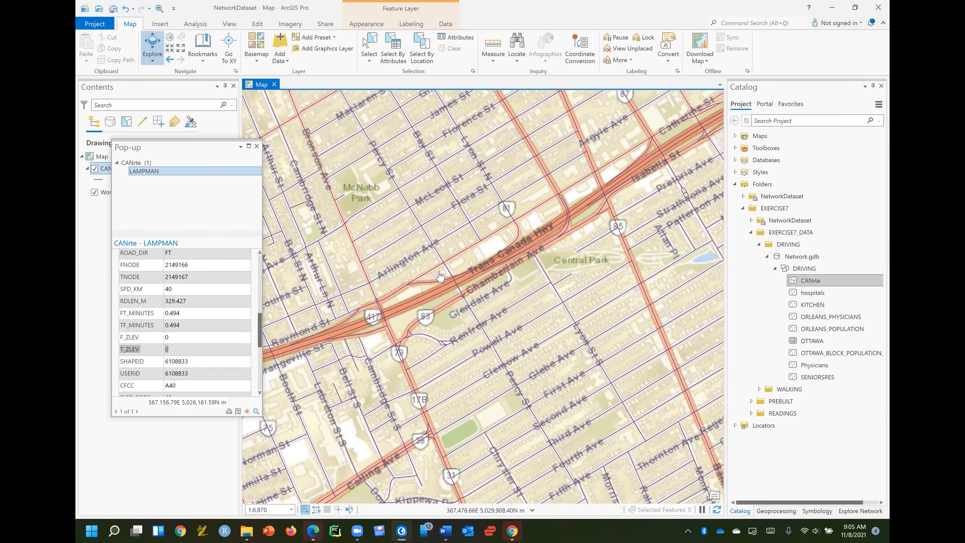
scroll(440, 276, "up", 1)
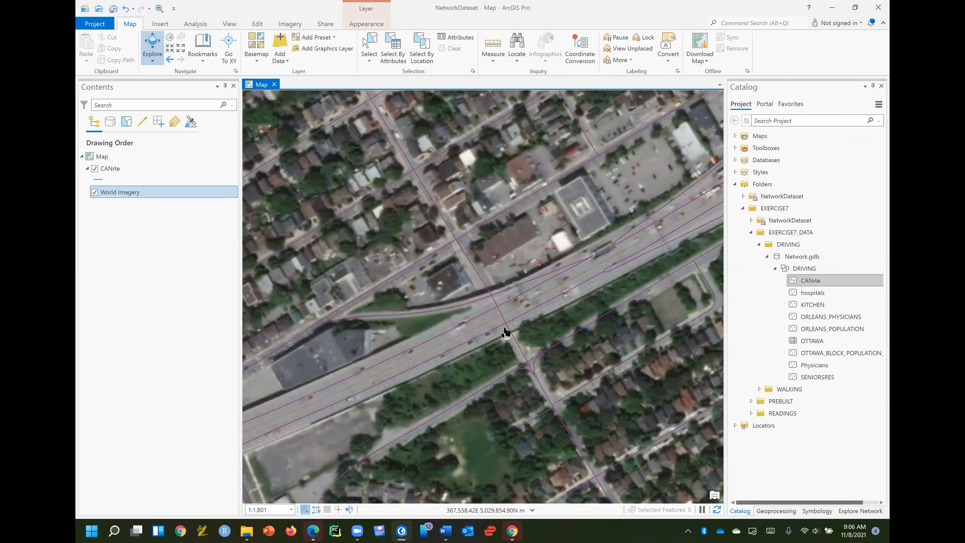
scroll(505, 333, "up", 4)
scroll(564, 393, "down", 1)
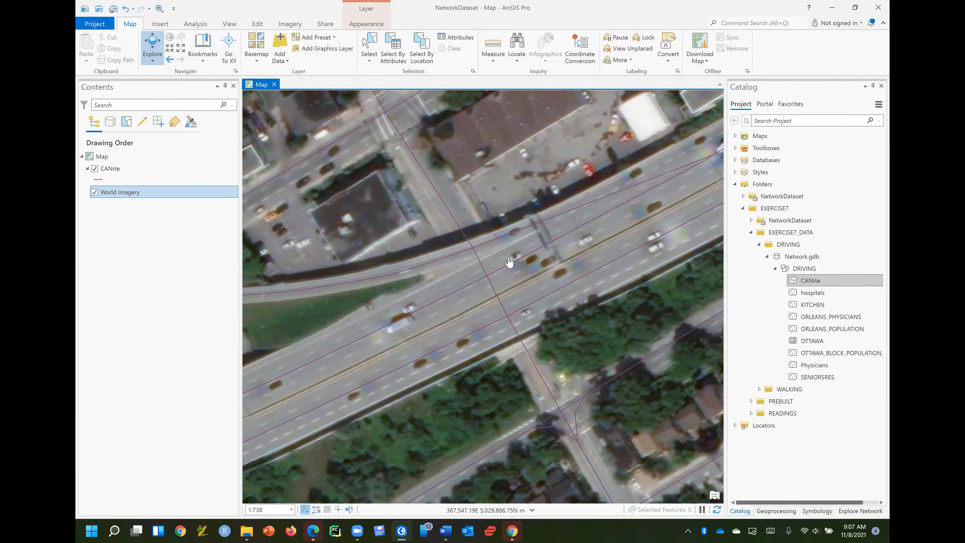
scroll(487, 273, "up", 6)
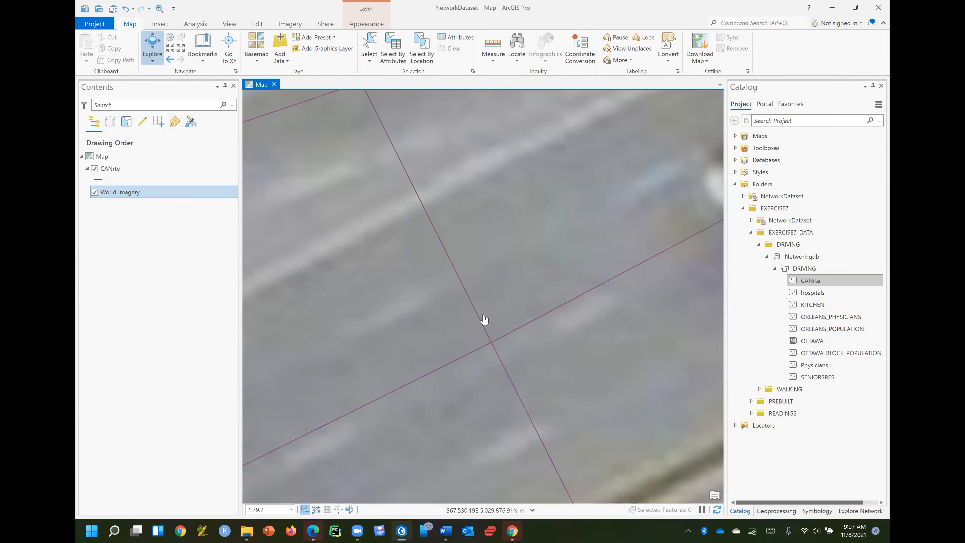
scroll(518, 344, "down", 8)
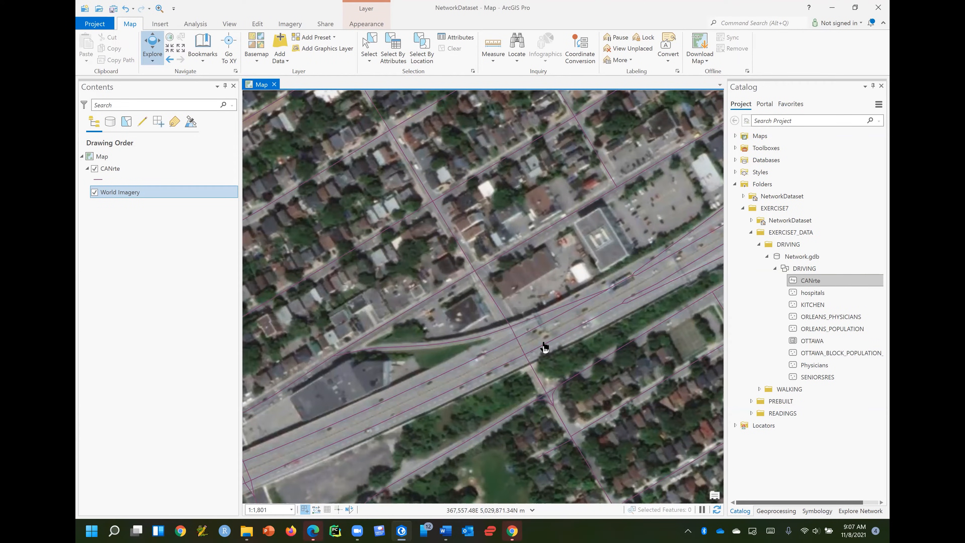
scroll(544, 346, "up", 2)
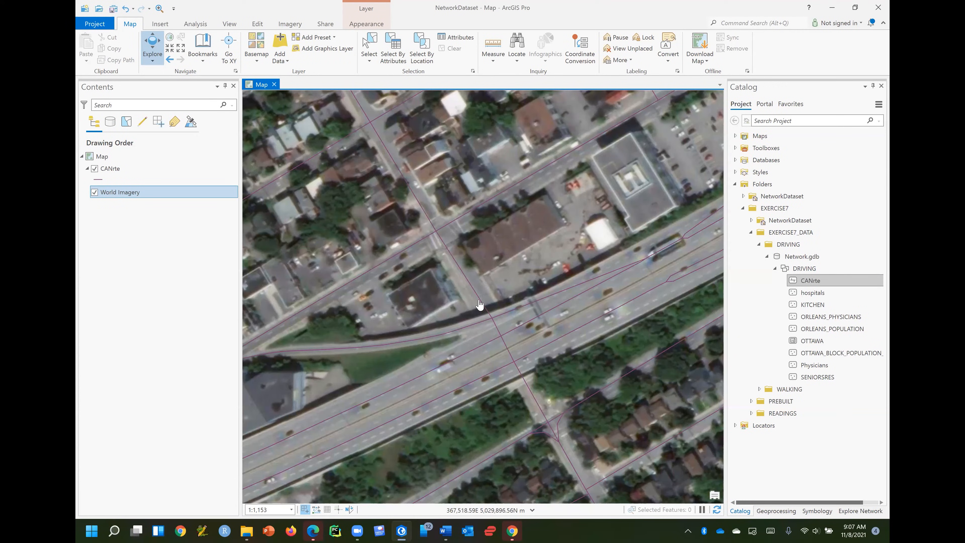
Step: Identify the Percy St segment at the highway crossing, examine its Z-level and Hierarchy attributes, and close the pop-up
left_click(479, 298)
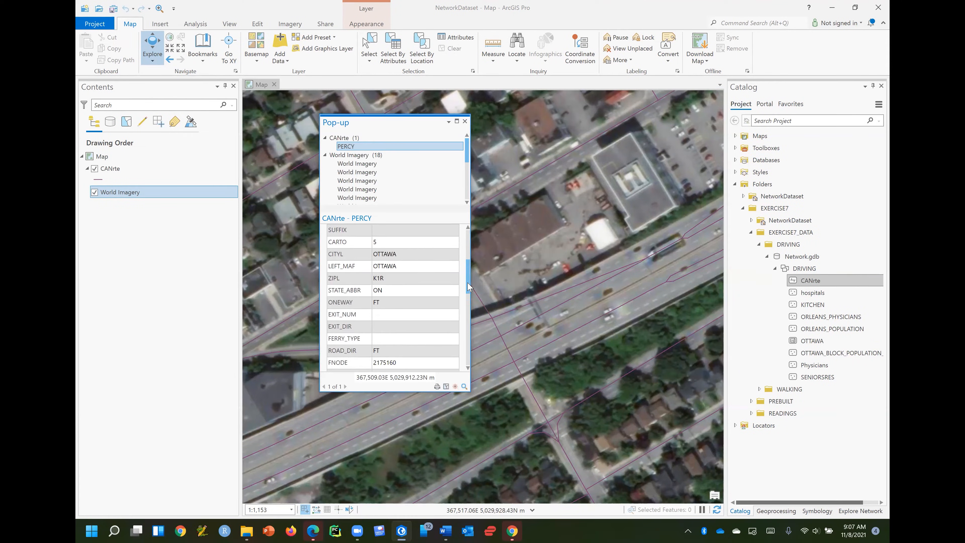
left_click_drag(469, 292, 470, 326)
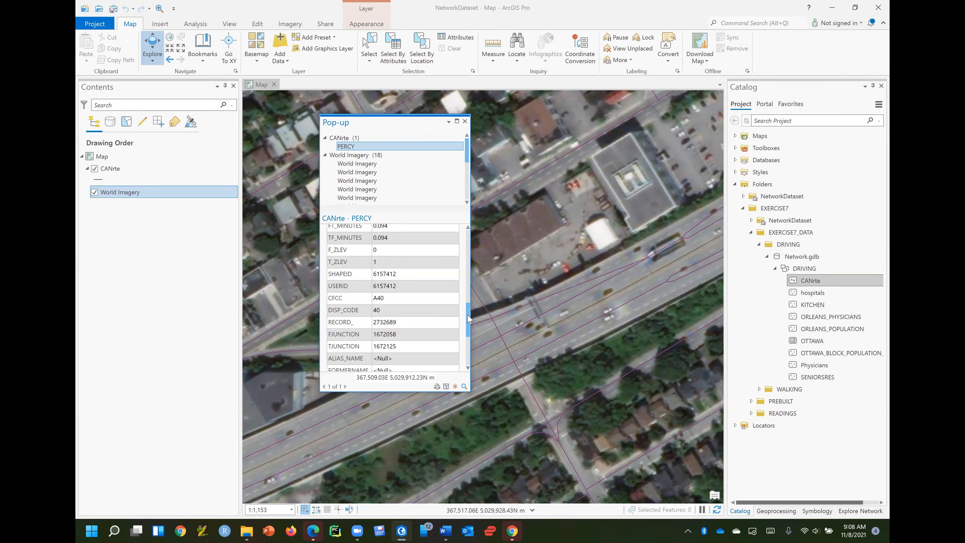
left_click_drag(468, 326, 470, 354)
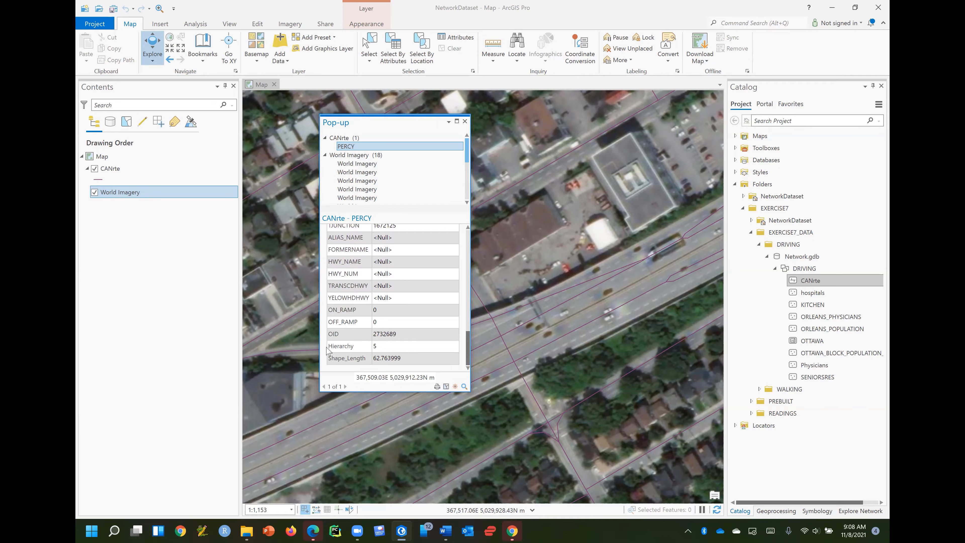
left_click_drag(375, 346, 336, 346)
left_click_drag(468, 346, 462, 232)
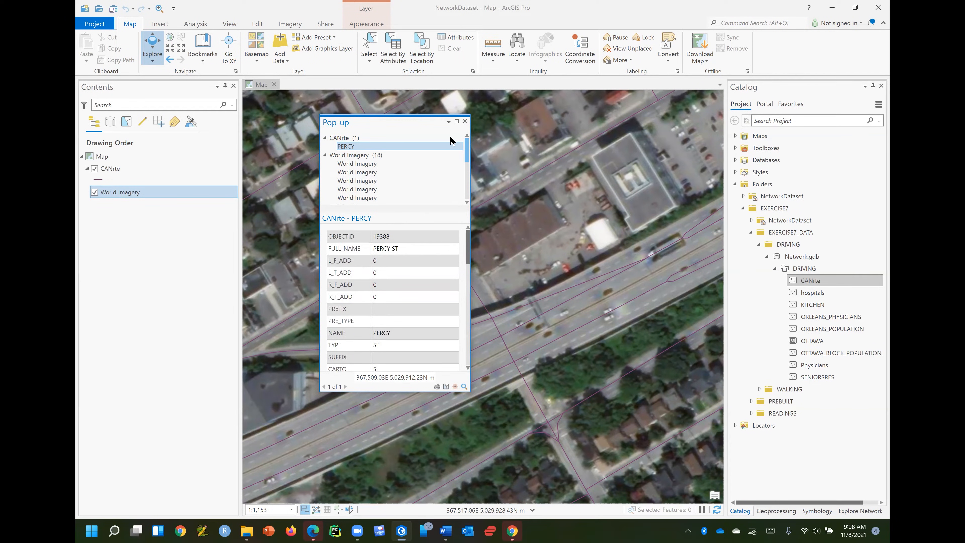
left_click(465, 121)
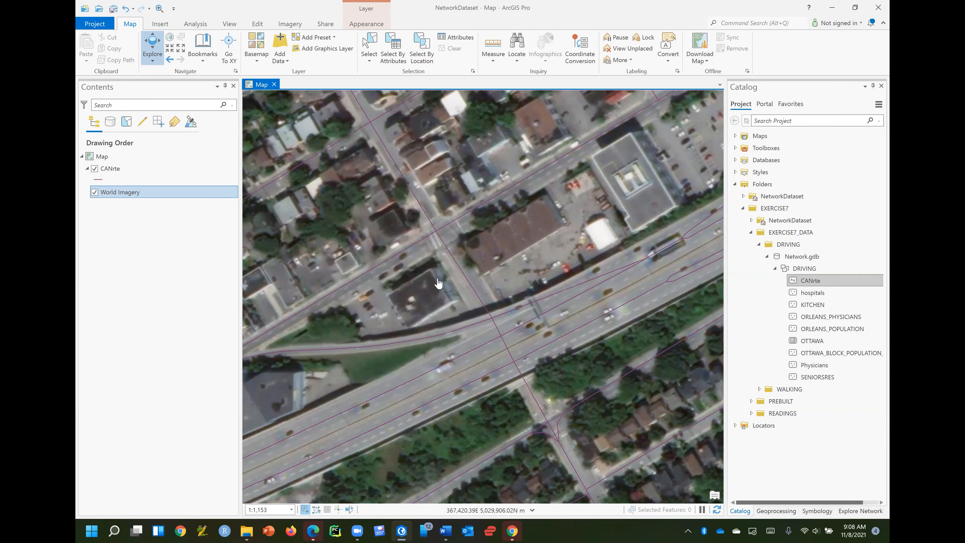
Step: Change the basemap to World Street Map and remove the CANrte layer from the map
left_click(122, 170)
right_click(122, 172)
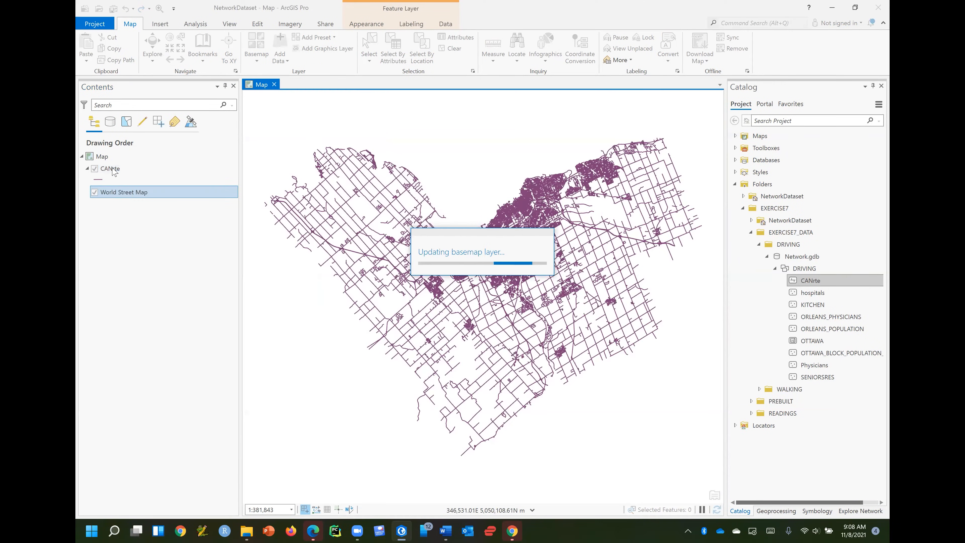
left_click(114, 171)
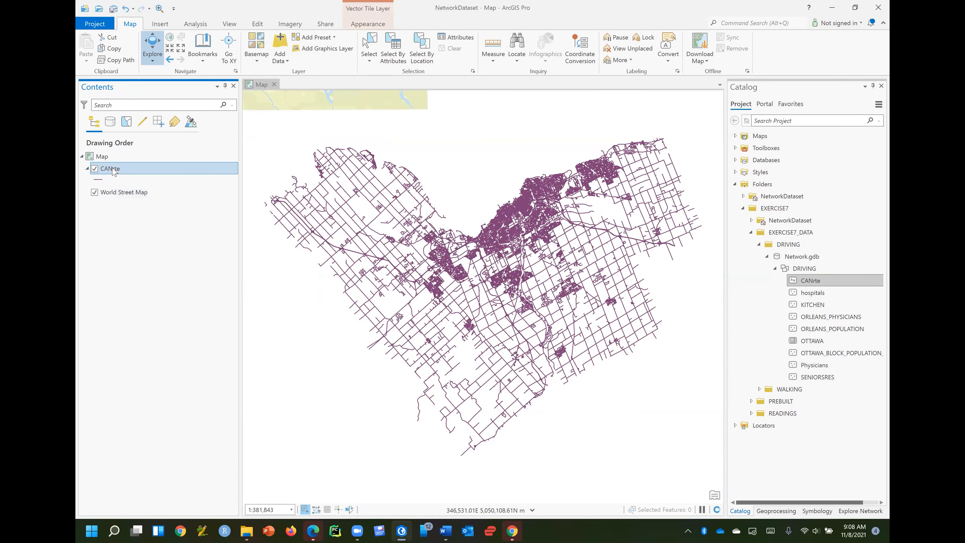
right_click(114, 172)
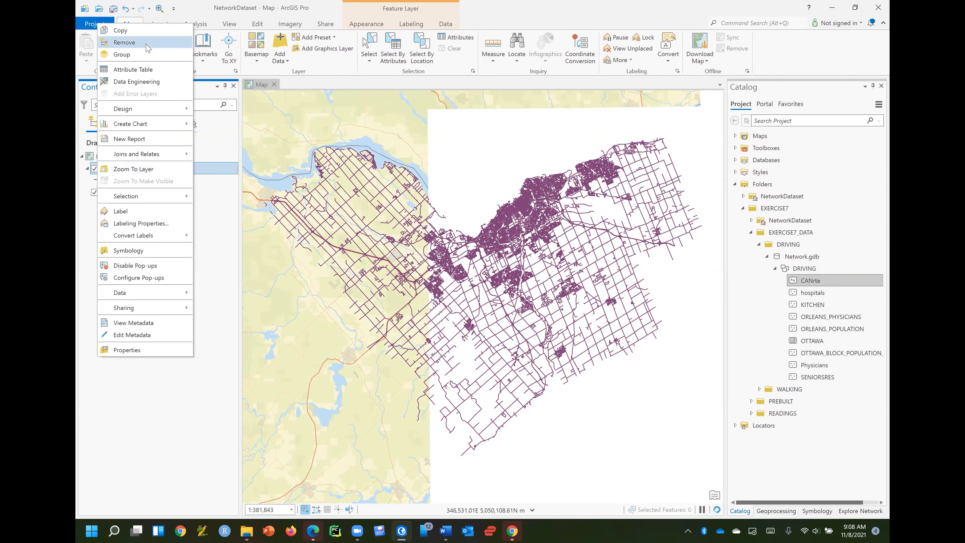
left_click(125, 42)
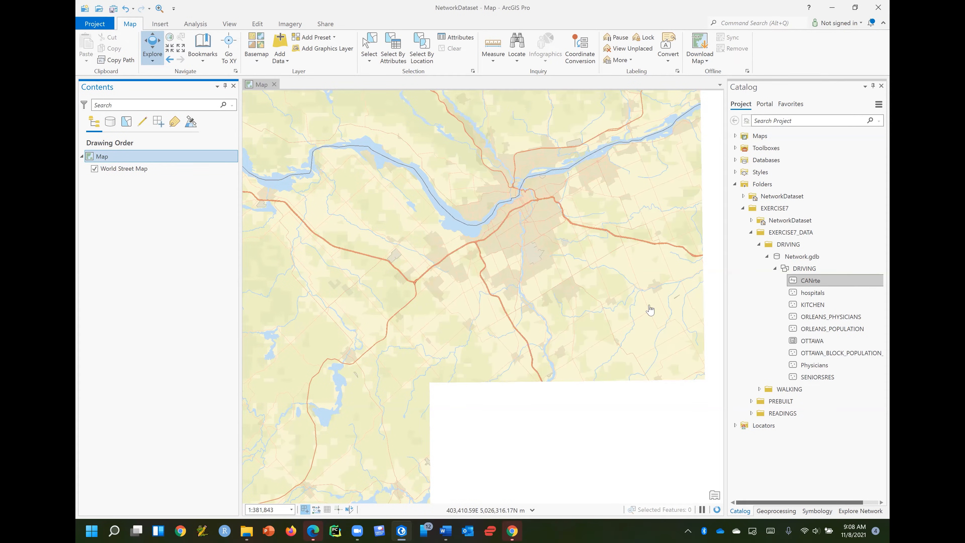
Step: Start a new network dataset in the DRIVING feature dataset of Network.gdb and name it DRIVING_ND
left_click(804, 281)
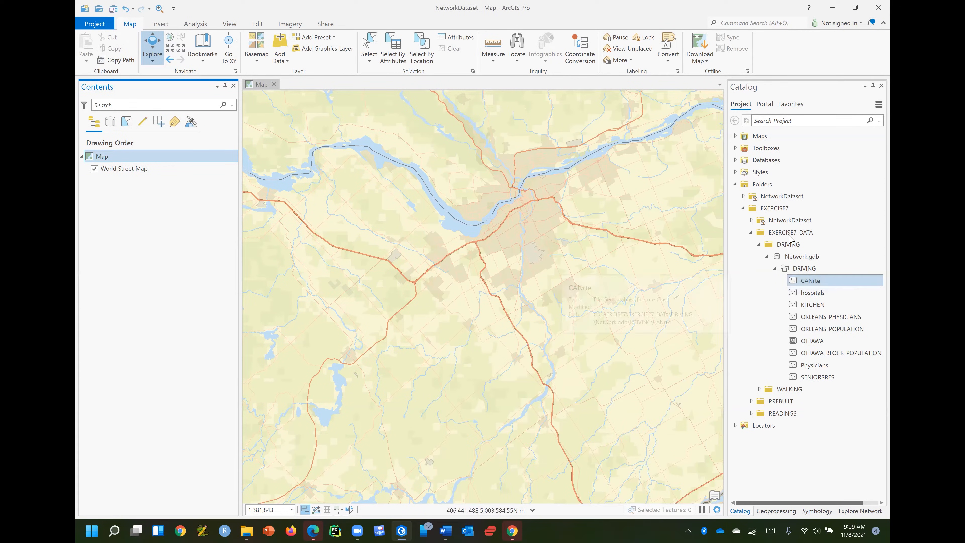
left_click(805, 269)
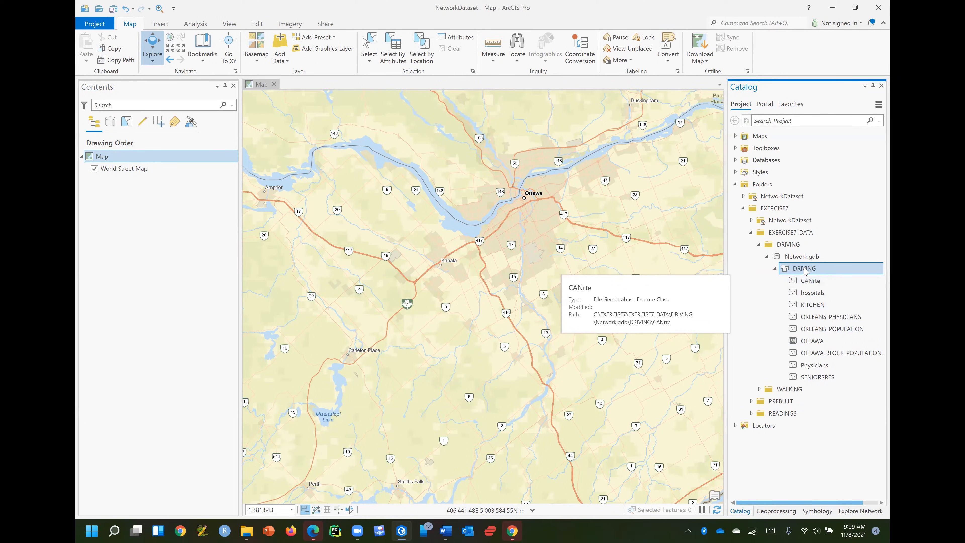
right_click(832, 272)
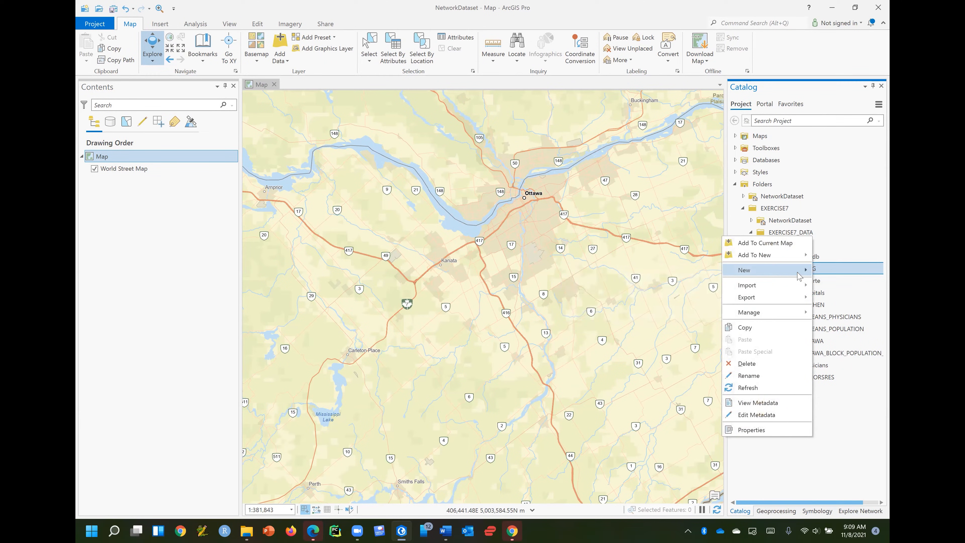
mouse_move(799, 275)
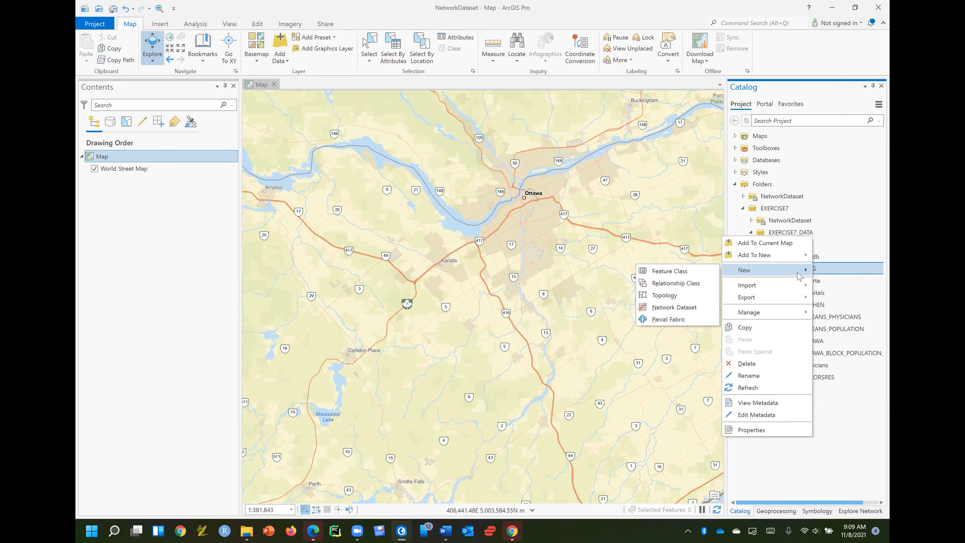
left_click(704, 310)
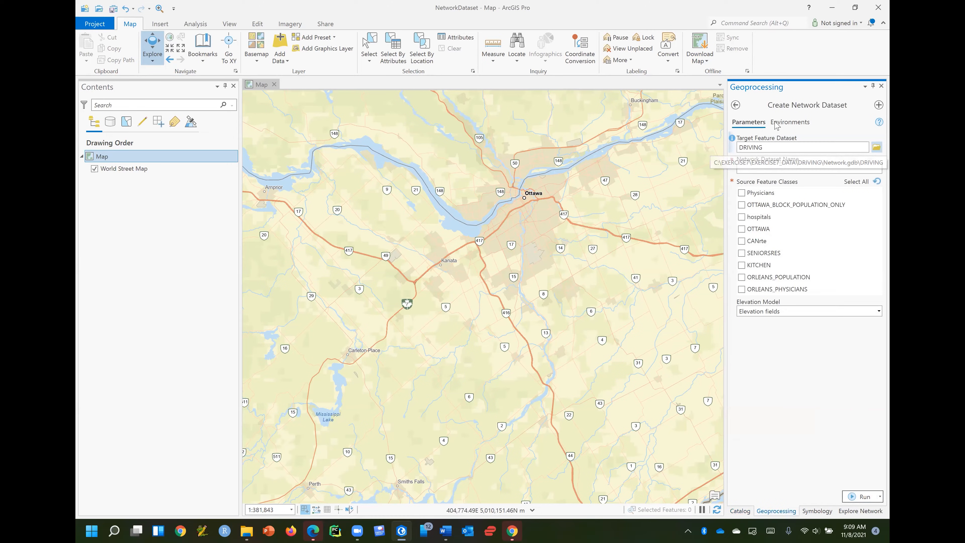
left_click(770, 167)
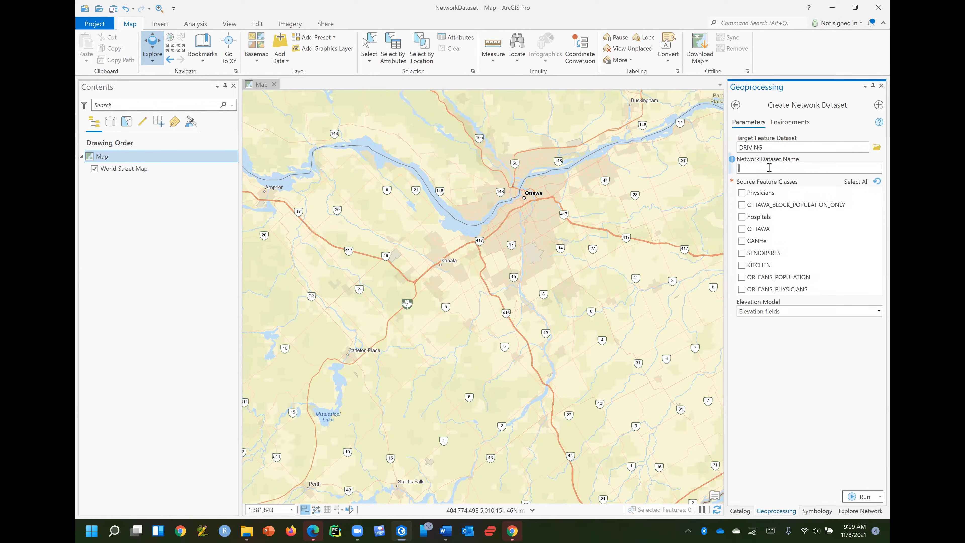
type("Driv")
key("BackSpace")
key("BackSpace")
key("BackSpace")
type("RIVING_ND")
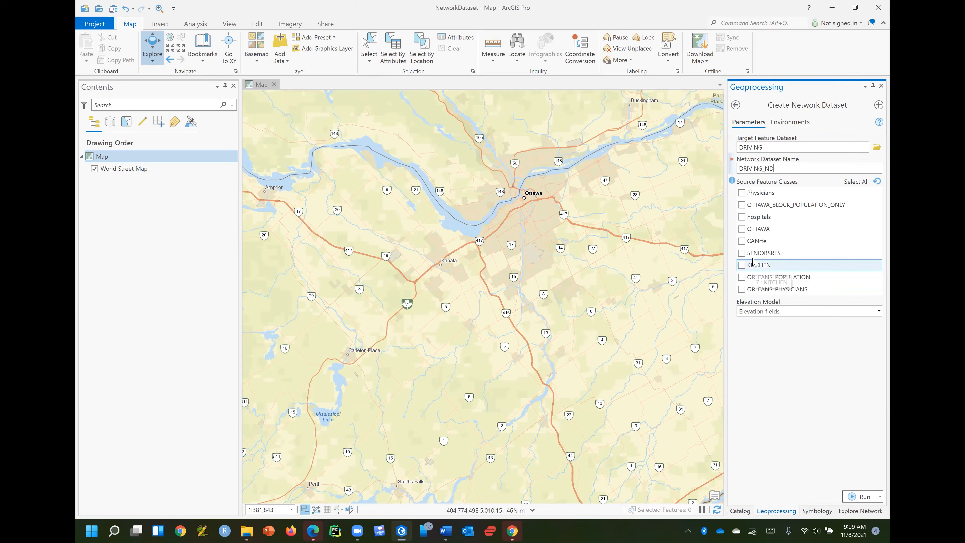
Step: Include only CANrte as a source feature class and create the network dataset
left_click(742, 242)
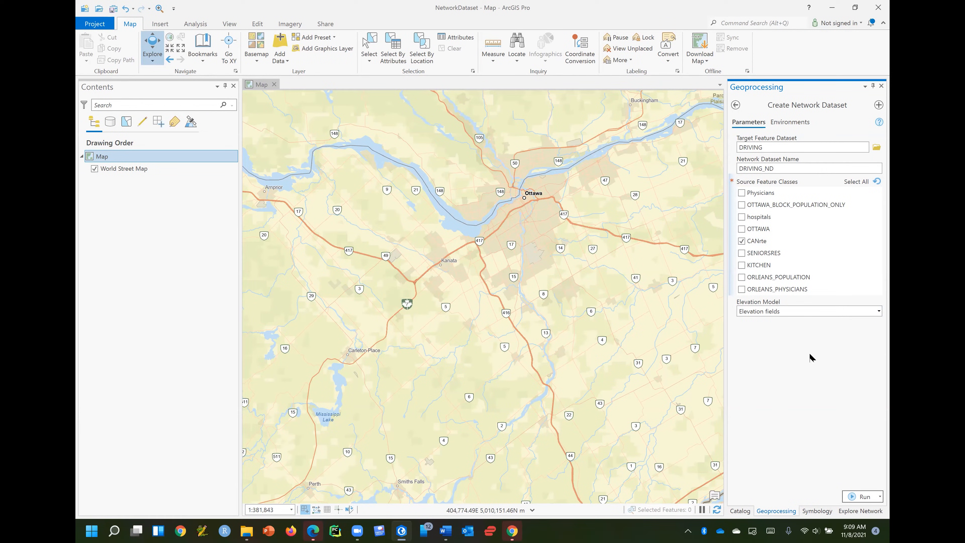
left_click(854, 497)
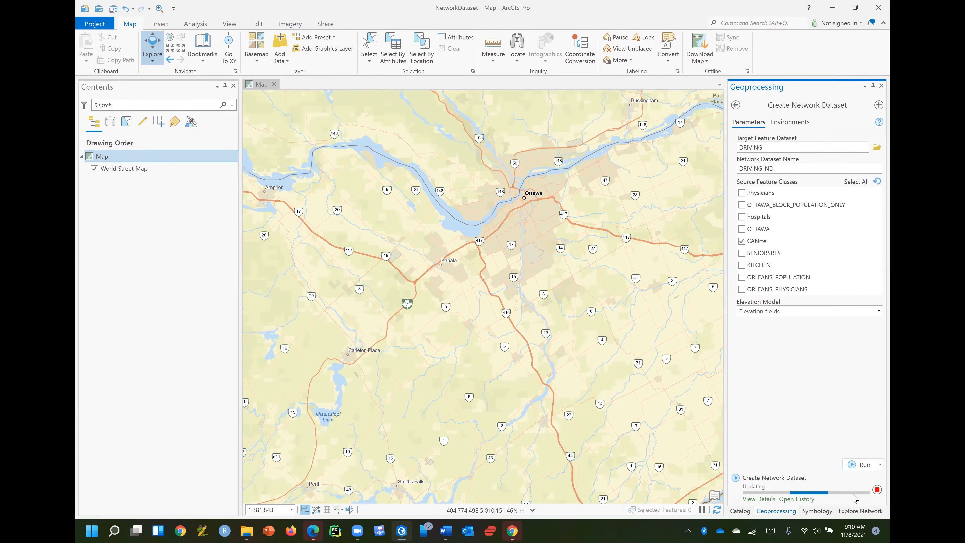
mouse_move(814, 486)
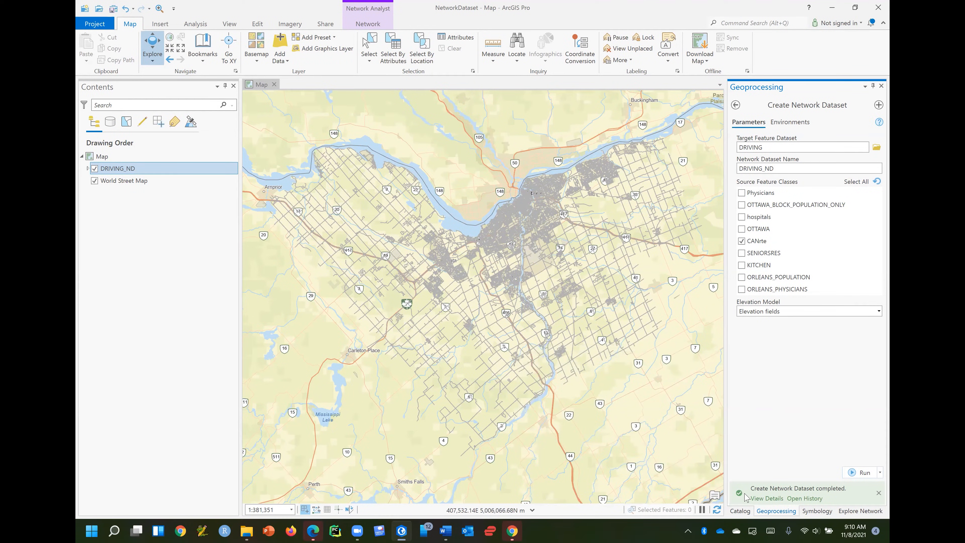
Step: Refresh the DRIVING feature dataset in the project catalog
left_click(739, 511)
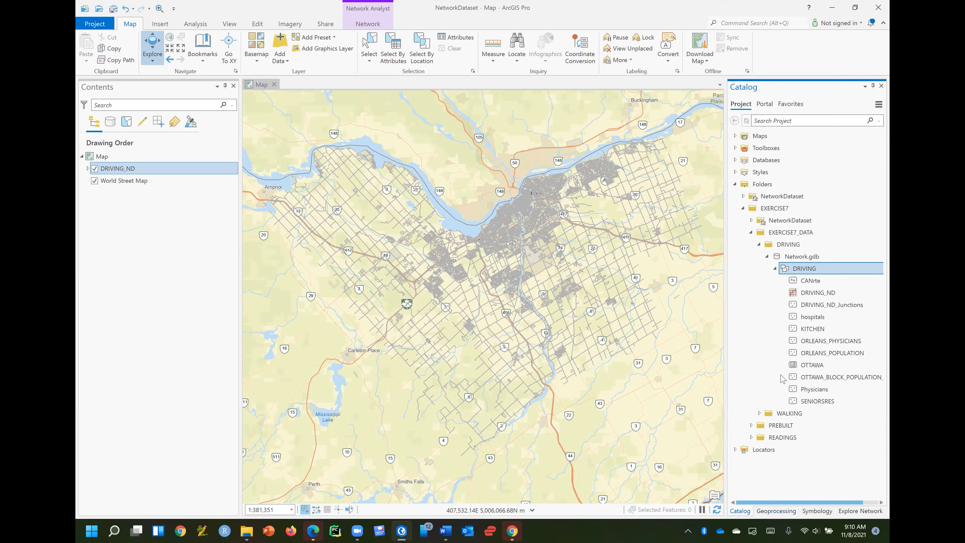
mouse_move(807, 269)
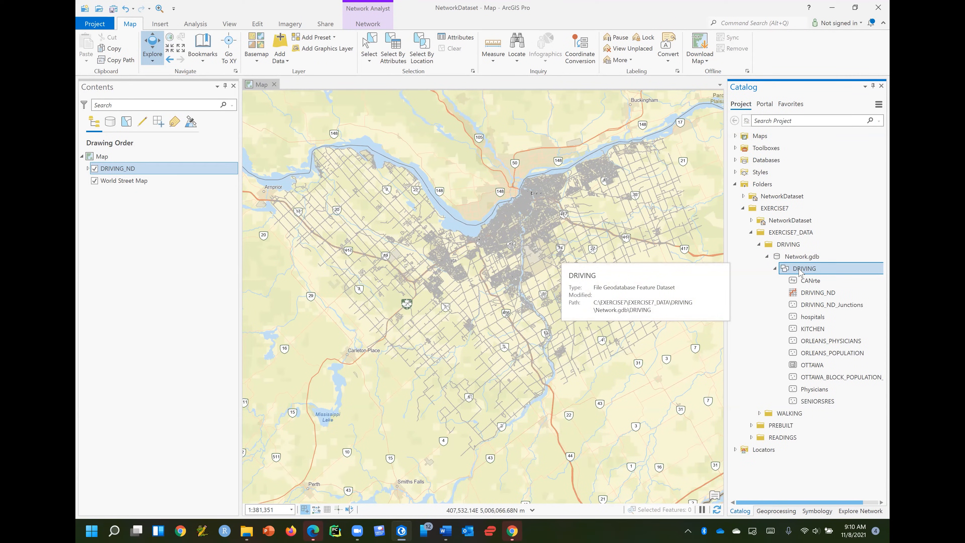
right_click(800, 271)
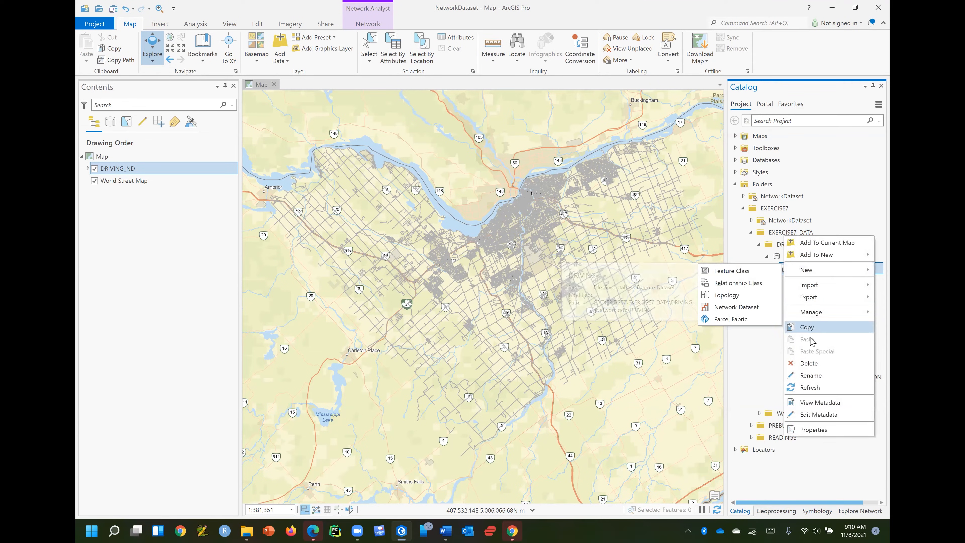
left_click(810, 394)
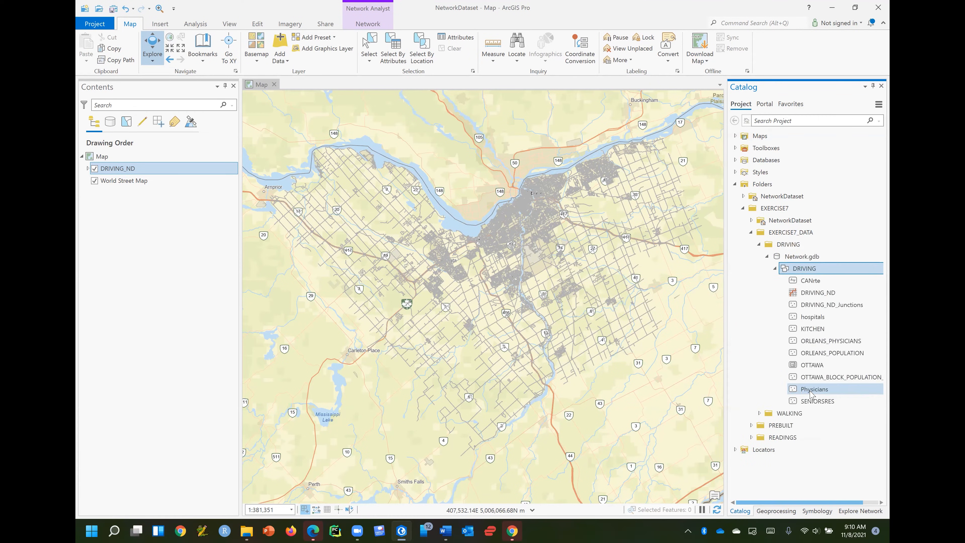
Step: Open the properties of the DRIVING_ND network dataset, review its general information and enable the Service-Area Index
left_click(817, 294)
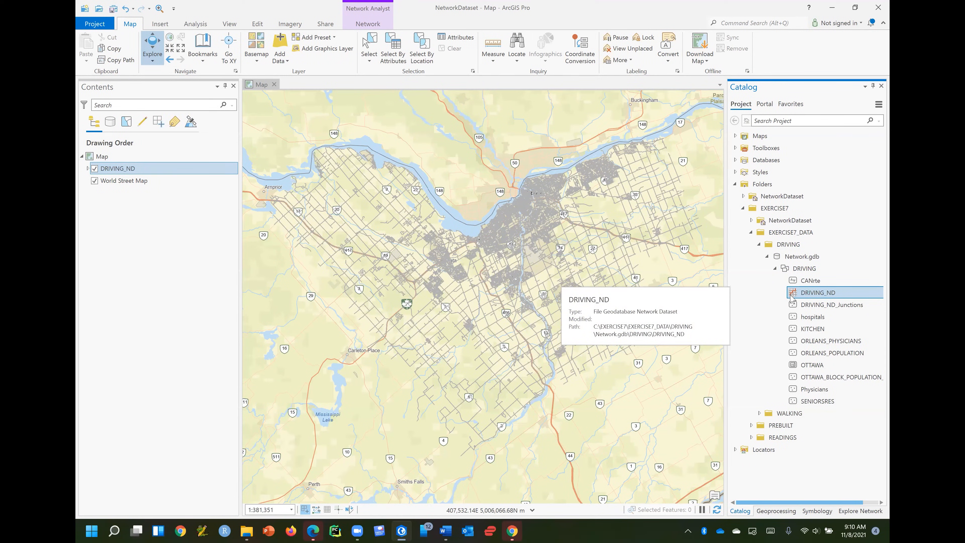
right_click(840, 296)
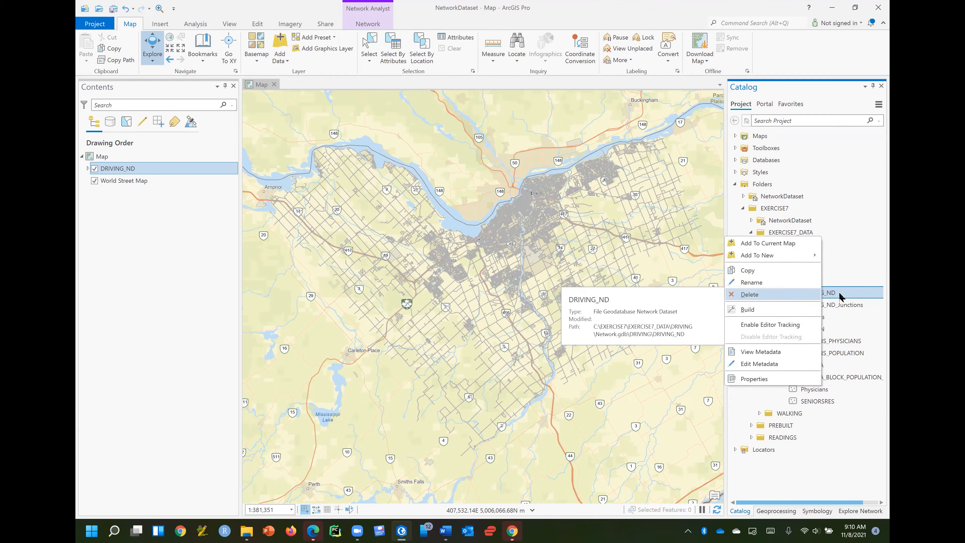
left_click(787, 380)
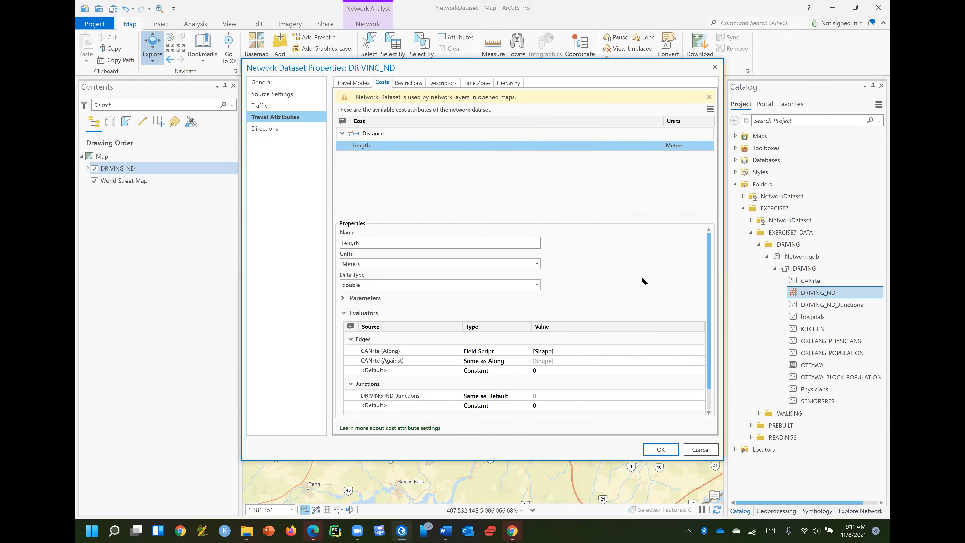
left_click(273, 83)
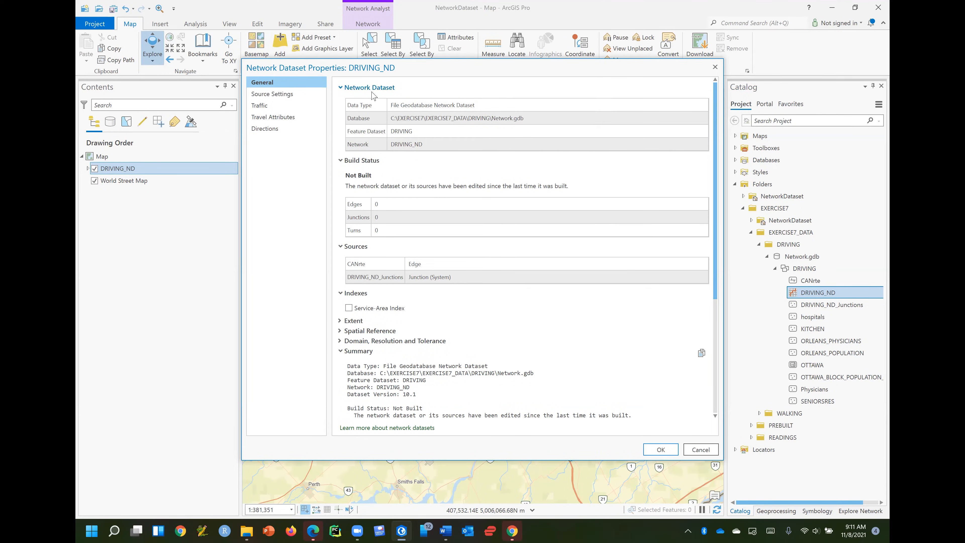
left_click(415, 118)
scroll(485, 294, "down", 5)
scroll(485, 293, "up", 5)
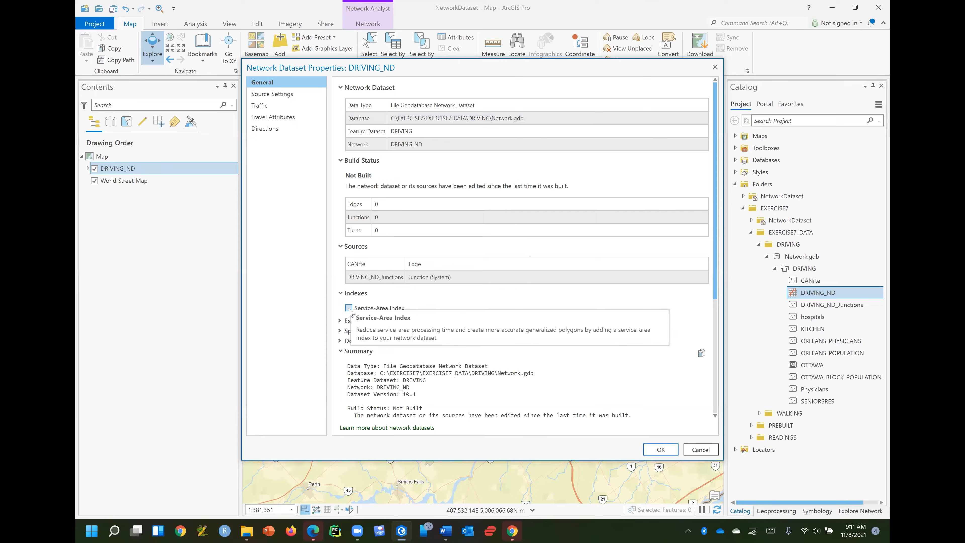
left_click(341, 294)
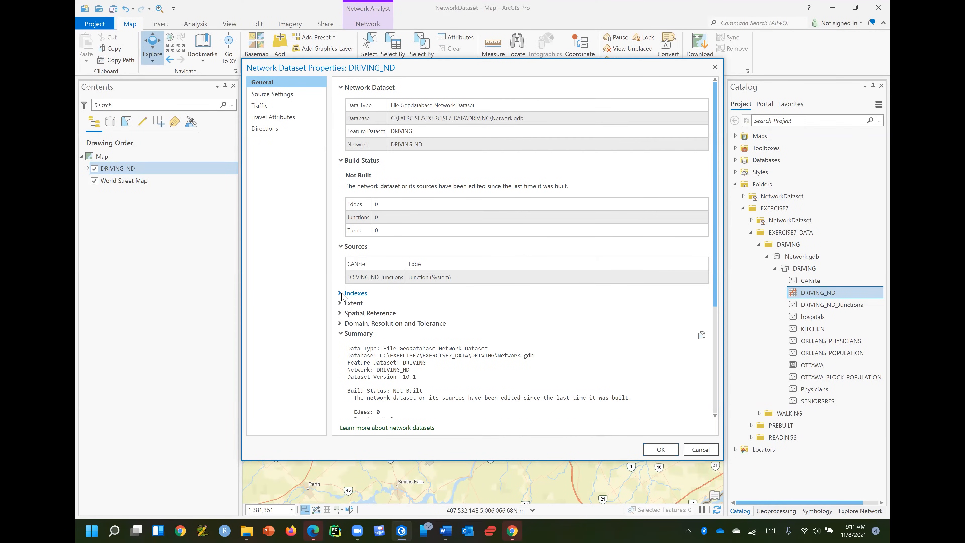
left_click(341, 293)
left_click(349, 308)
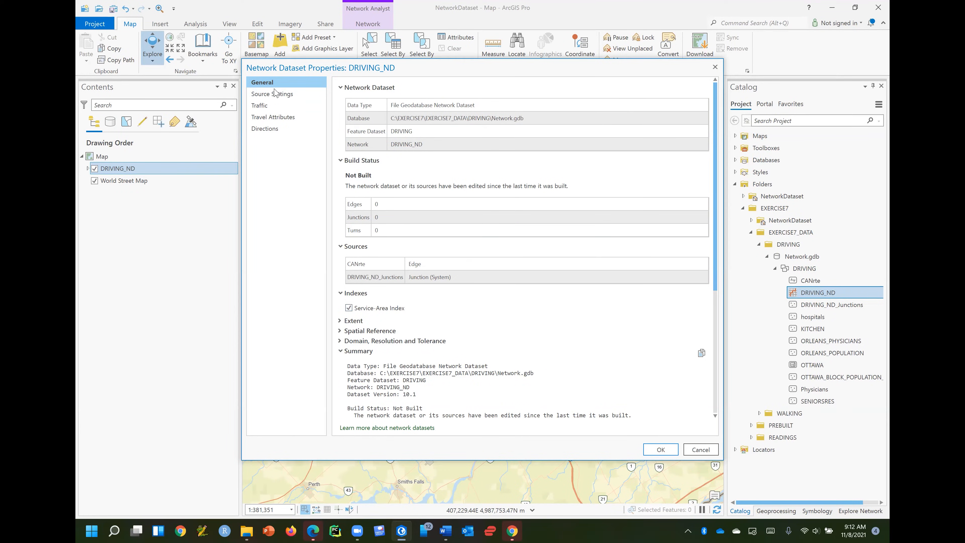
Step: Set the vertical connectivity elevation field for CANrte (From Node) to F_ZLEV in the source settings
left_click(286, 94)
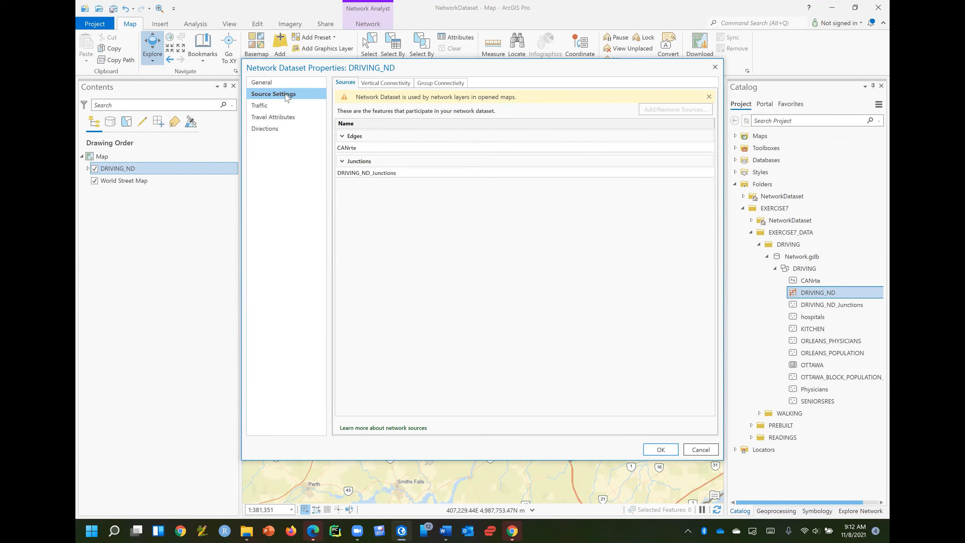
left_click(398, 85)
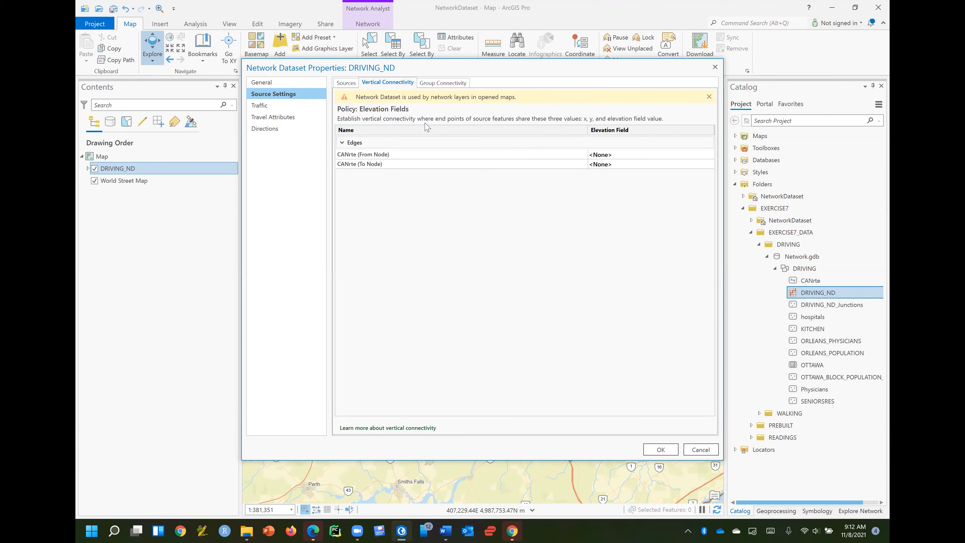
left_click(689, 157)
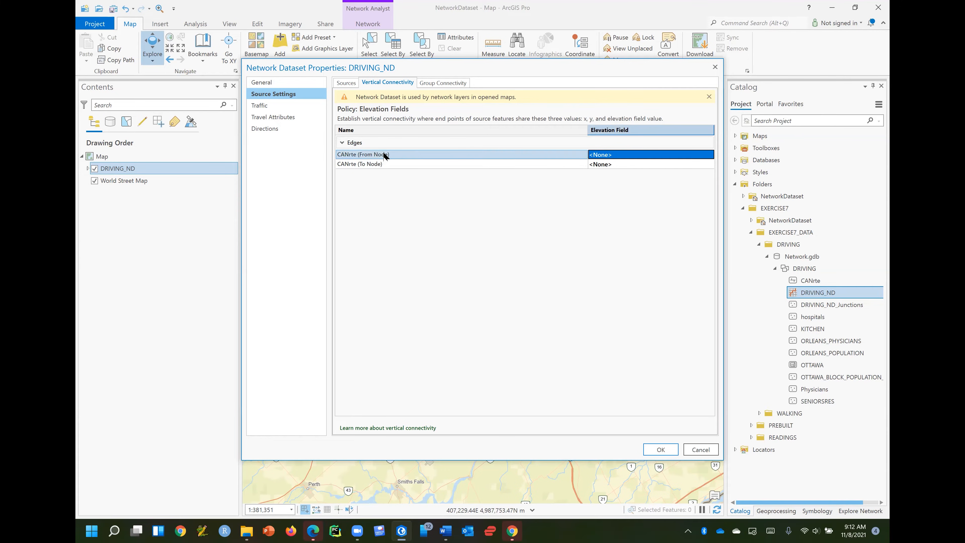
left_click(707, 155)
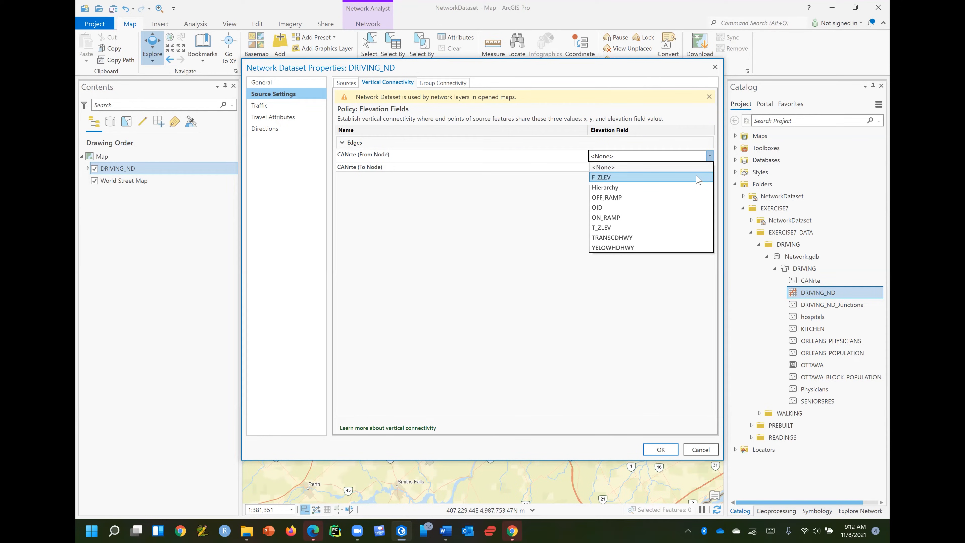
left_click(698, 178)
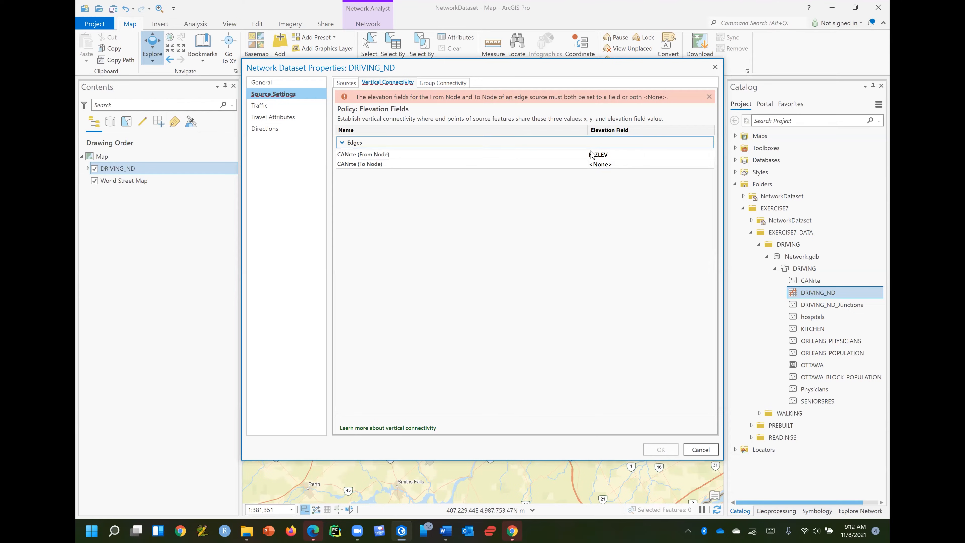
left_click(710, 168)
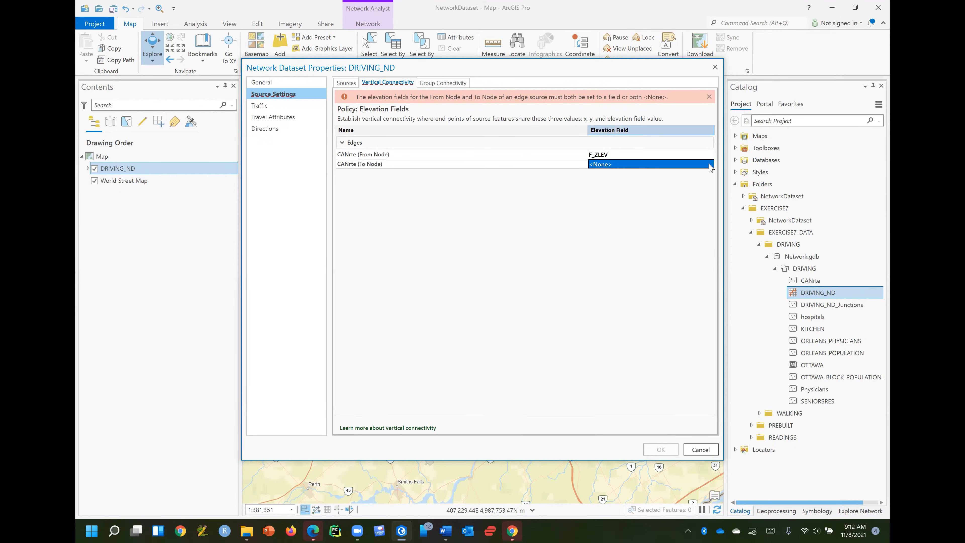
left_click(709, 168)
left_click(710, 165)
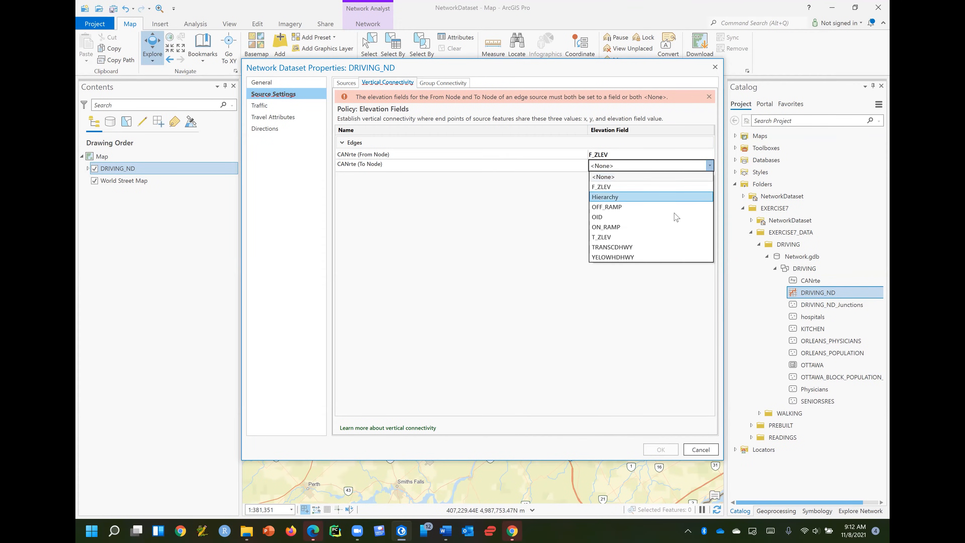
left_click(663, 248)
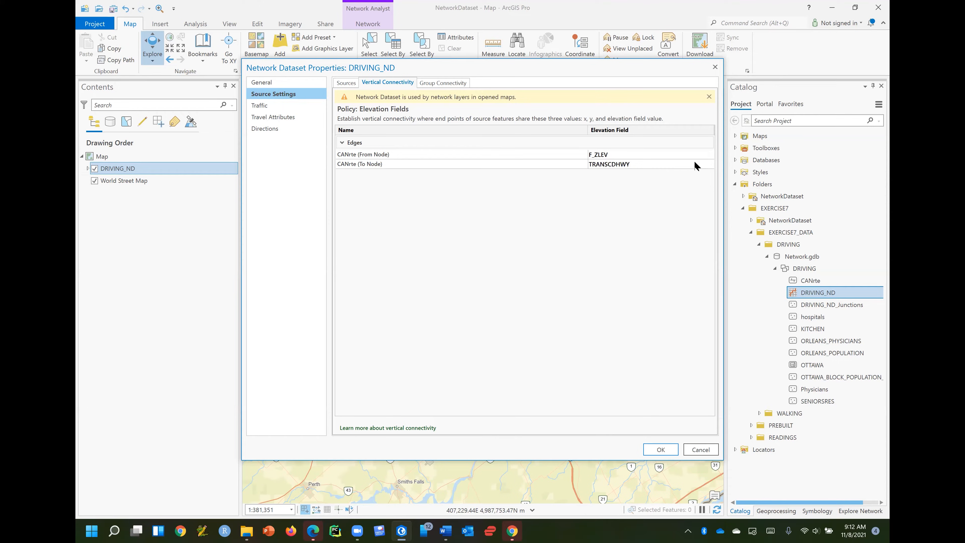
Step: Set the vertical connectivity elevation field for CANrte (To Node) to T_ZLEV
left_click(709, 167)
left_click(709, 168)
left_click(709, 166)
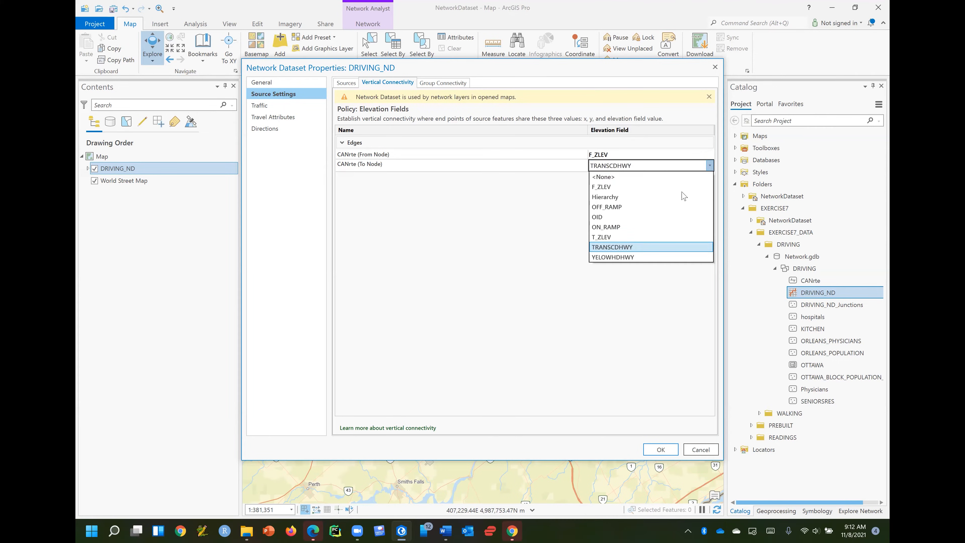
left_click(643, 246)
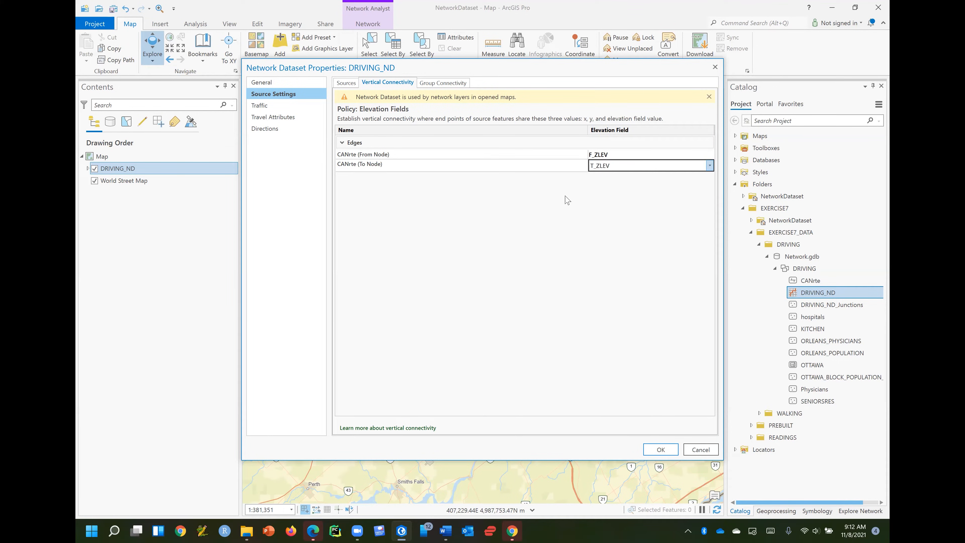
Step: Review the group connectivity, sources and vertical connectivity settings of the network dataset
left_click(446, 84)
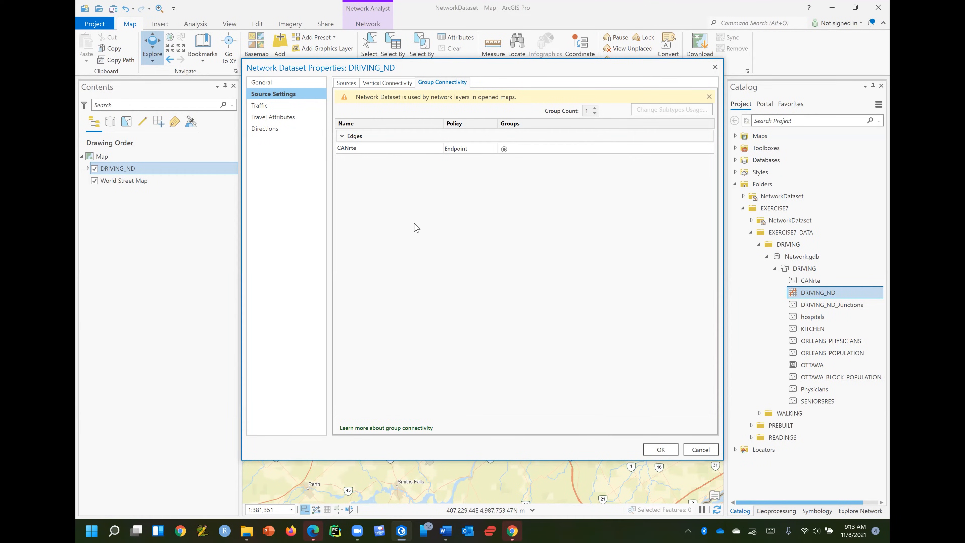
left_click(346, 82)
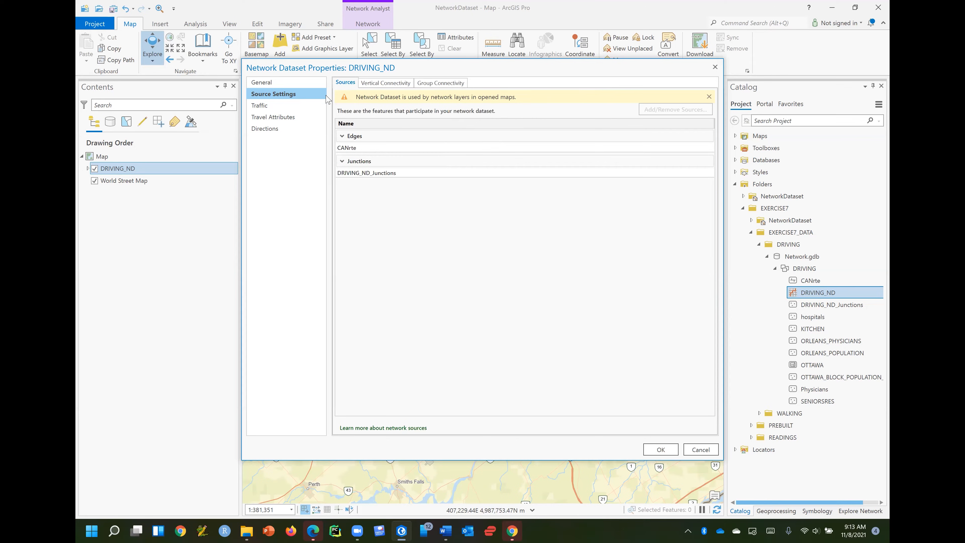
left_click(386, 84)
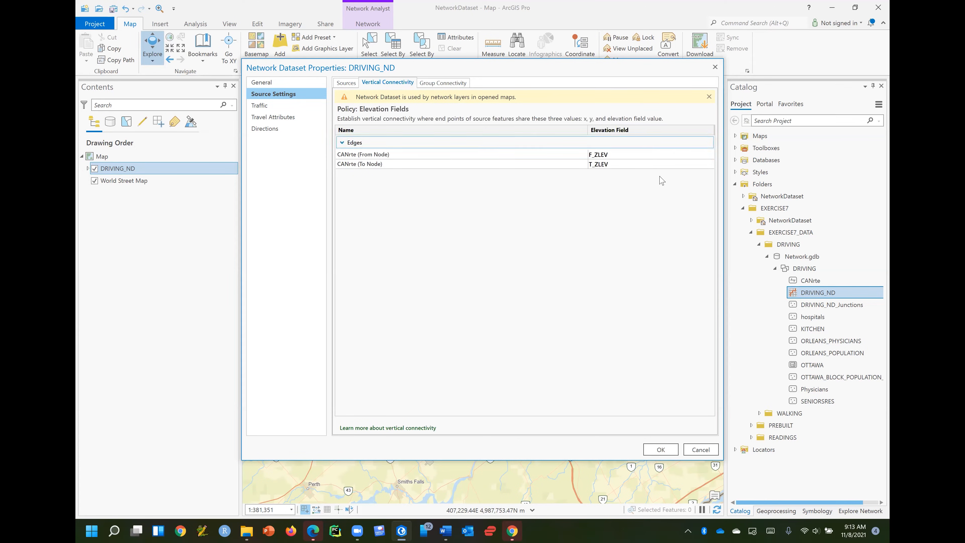
Step: Add a new travel mode to the network dataset's travel attributes and check its time cost choices
left_click(292, 118)
left_click(352, 83)
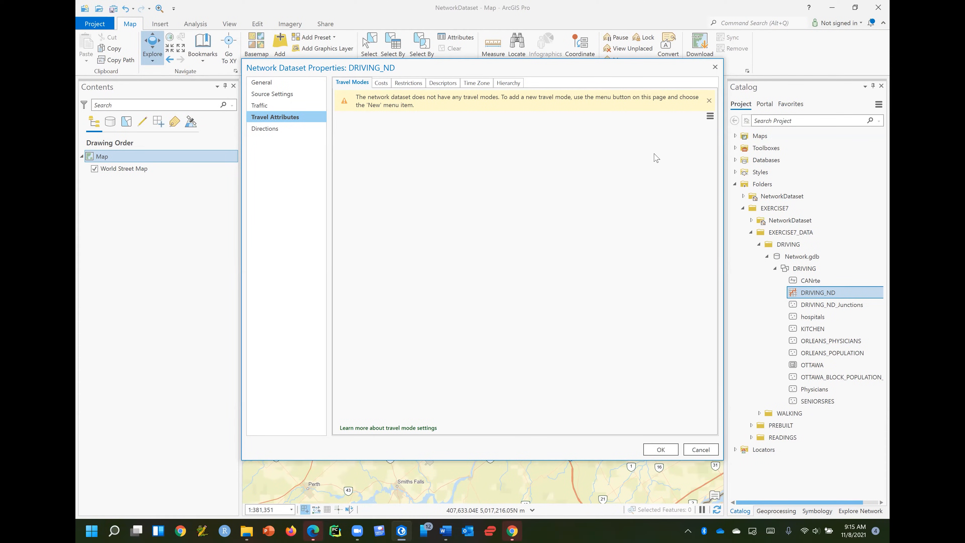
left_click(711, 117)
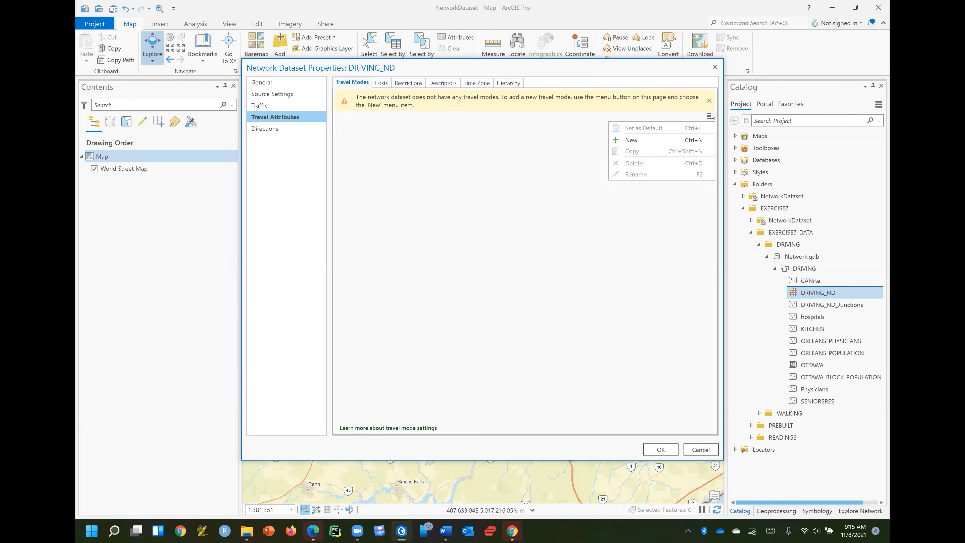
left_click(665, 144)
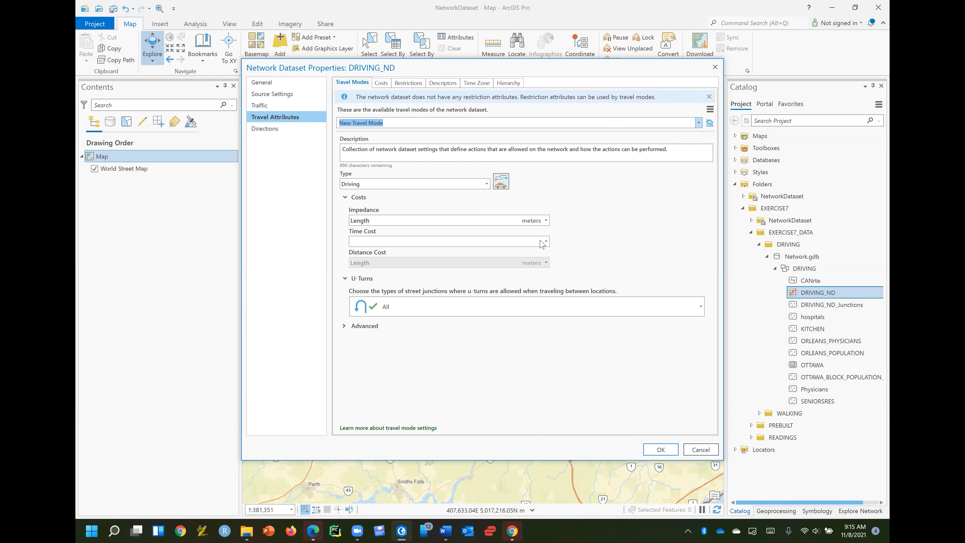
left_click(544, 242)
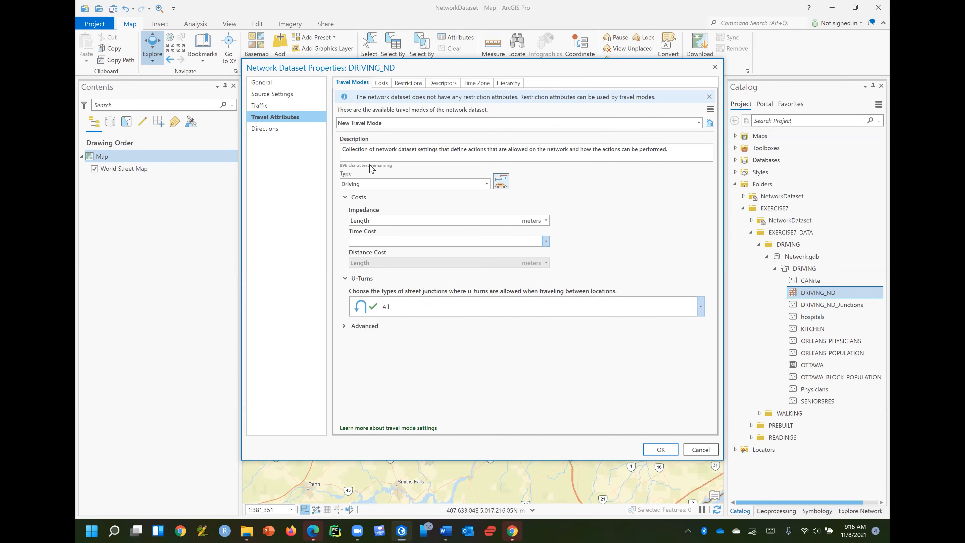
Step: Create a new cost attribute named TravelTime in the travel attributes
left_click(381, 84)
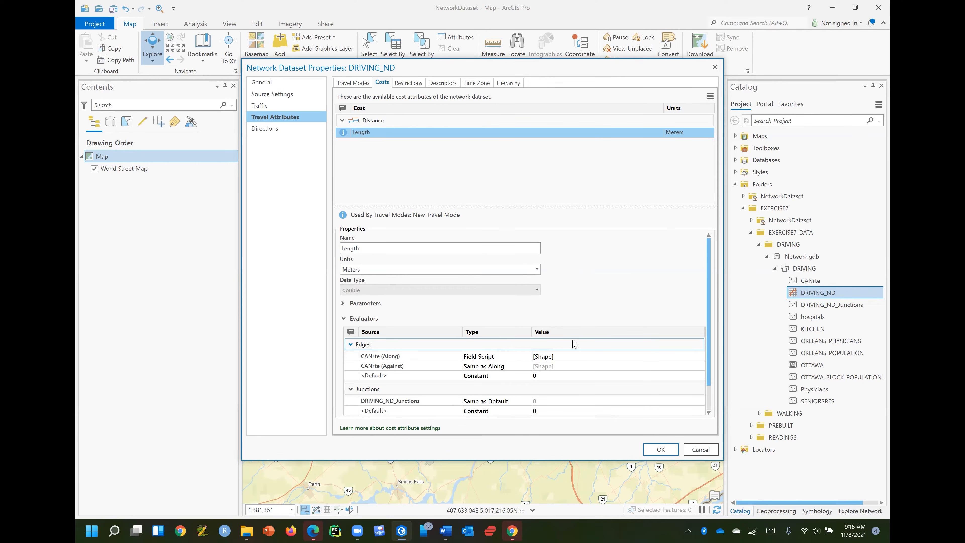
left_click(710, 96)
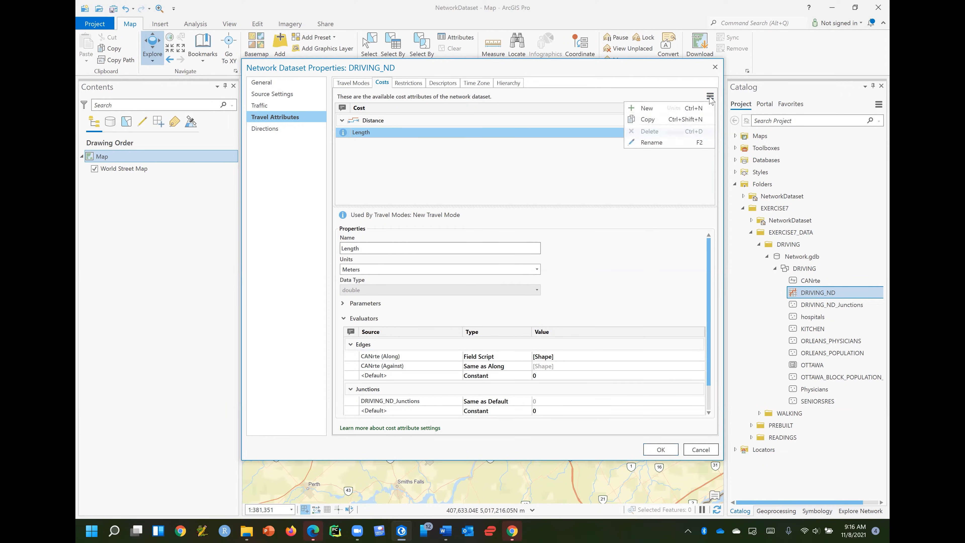
left_click(687, 109)
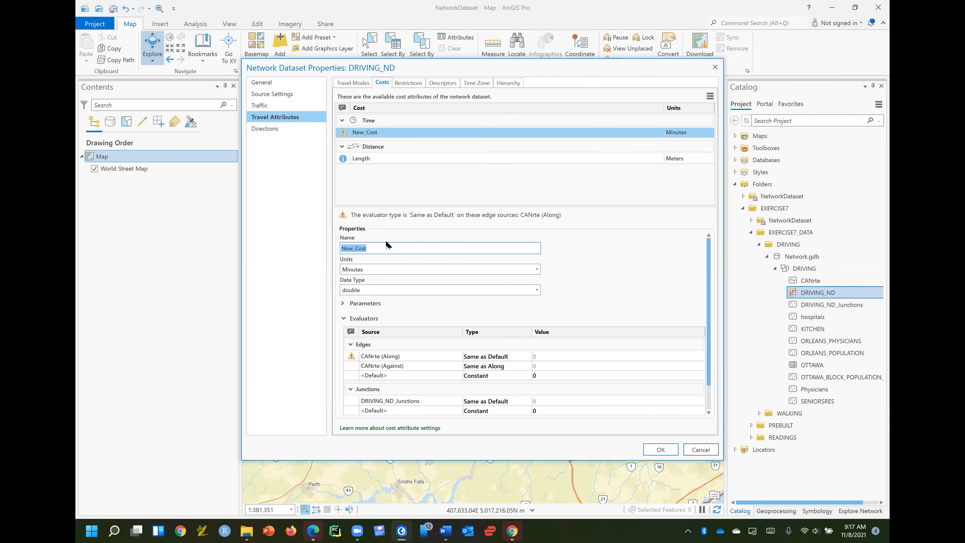
type("Trave")
Step: Set the TravelTime evaluator type to Field Script for both CANrte (Along) and CANrte (Against)
left_click(518, 356)
left_click(520, 359)
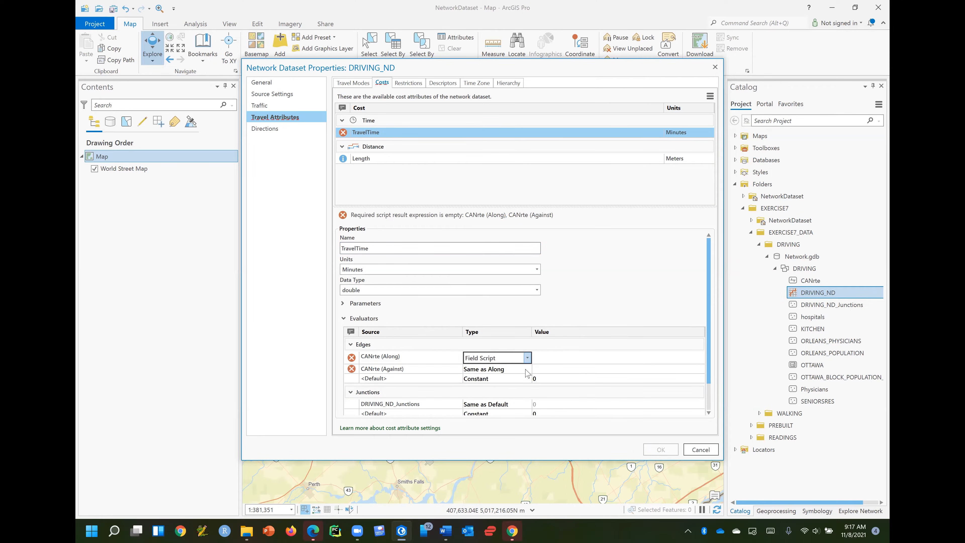
left_click(525, 369)
left_click(529, 370)
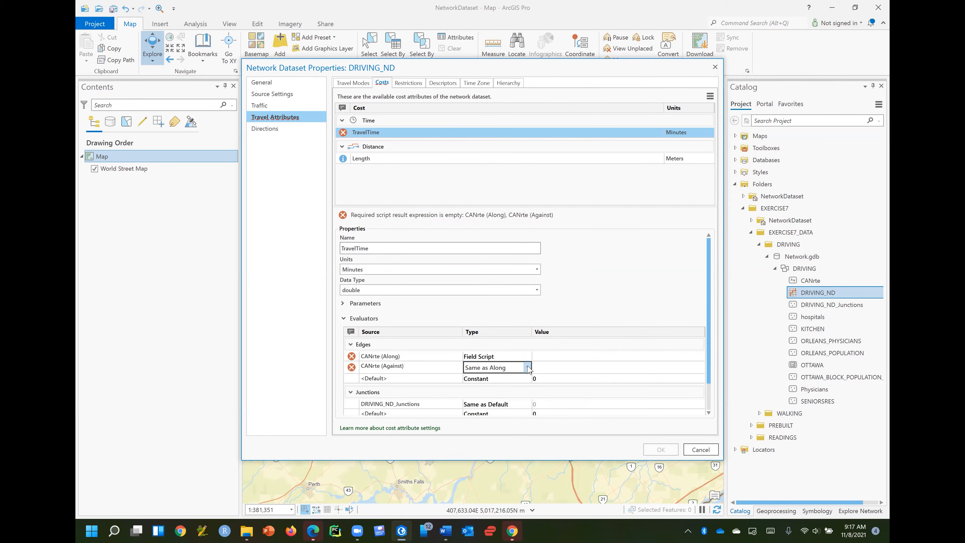
left_click(527, 367)
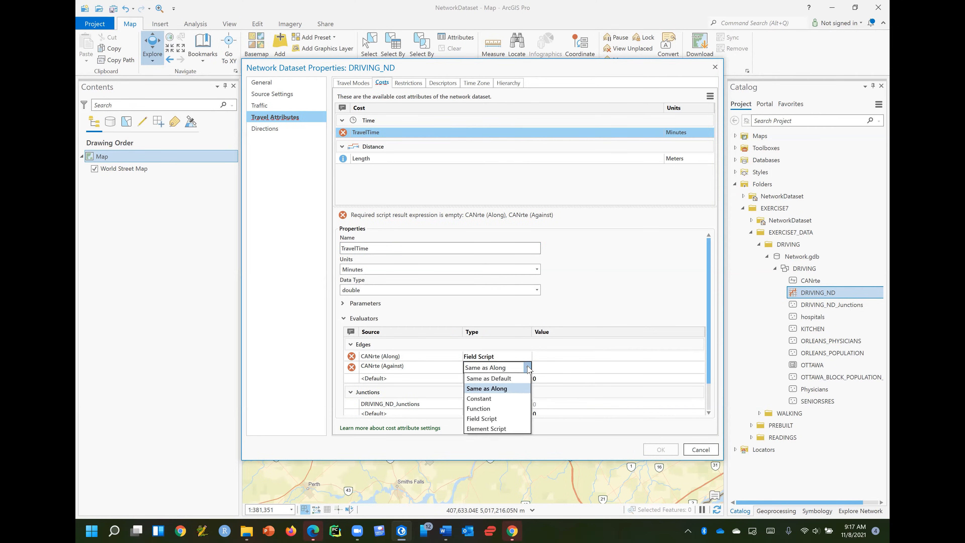
left_click(516, 419)
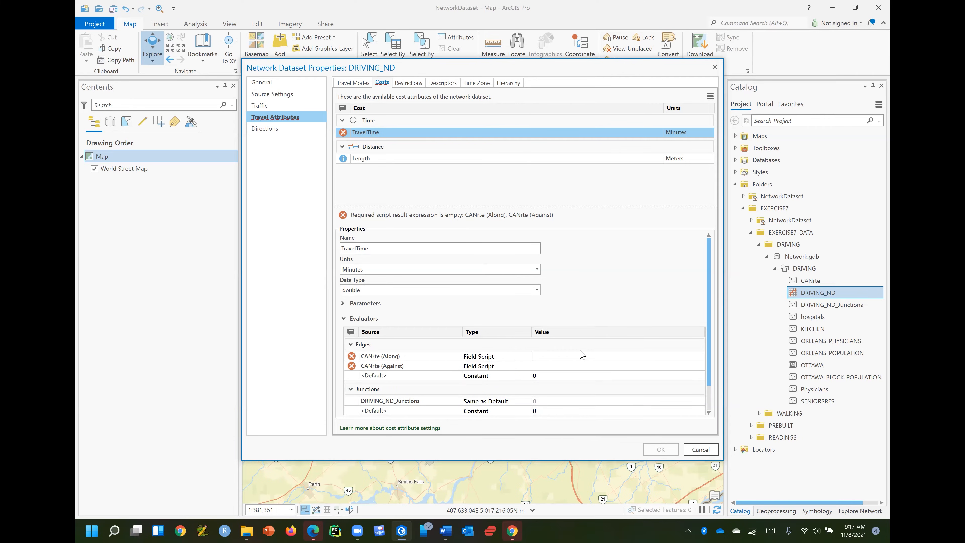
Step: Define the TravelTime field script for CANrte (Along) in Python with the result !FT_MINUTES!
left_click(650, 357)
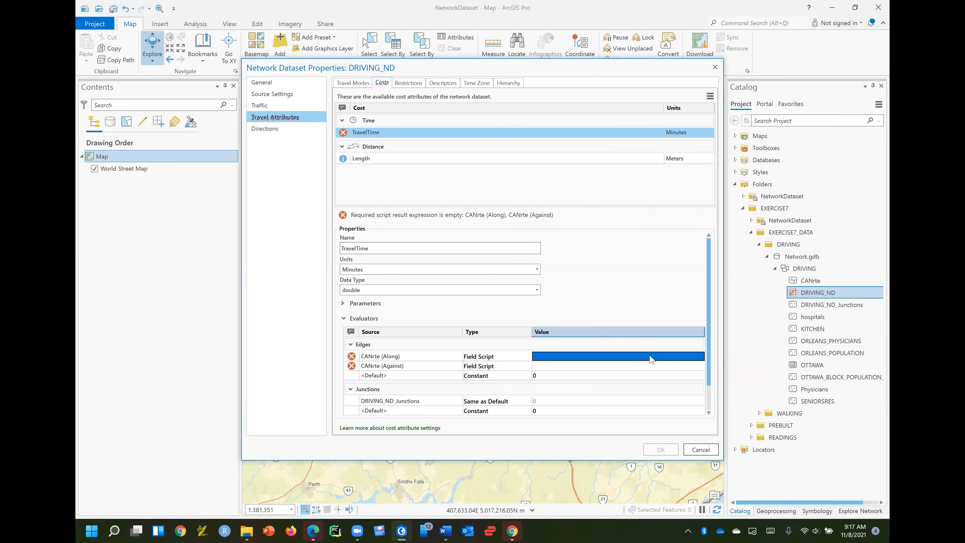
left_click(678, 359)
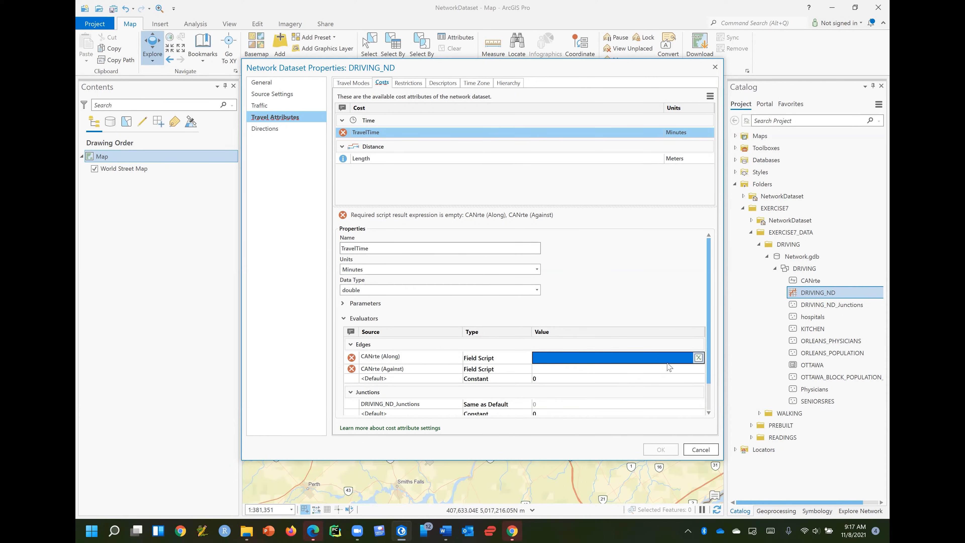
left_click(698, 358)
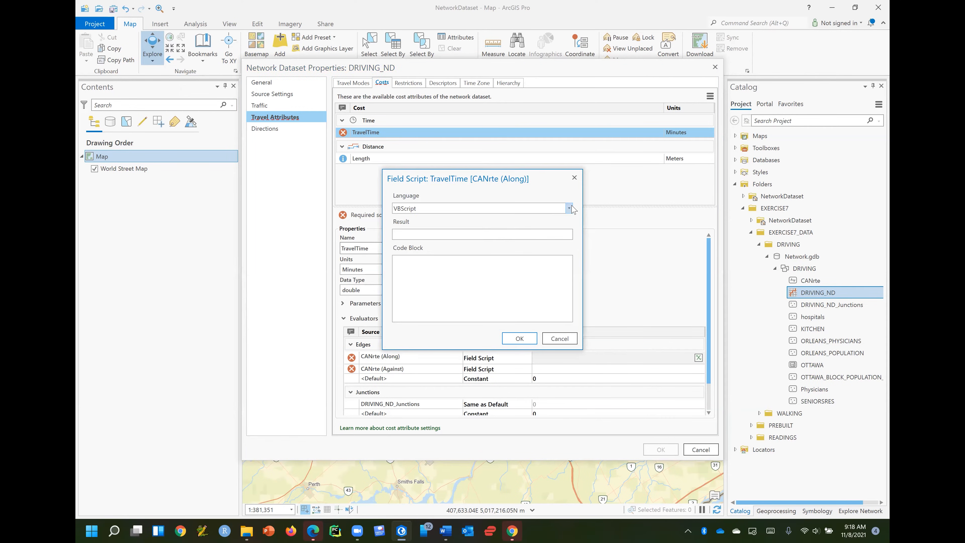
left_click(572, 208)
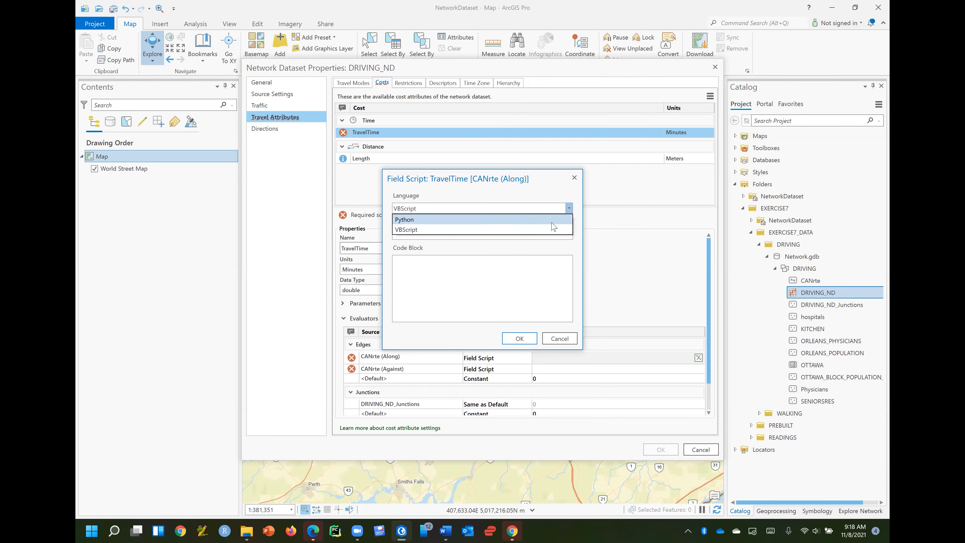
left_click(554, 226)
left_click(447, 235)
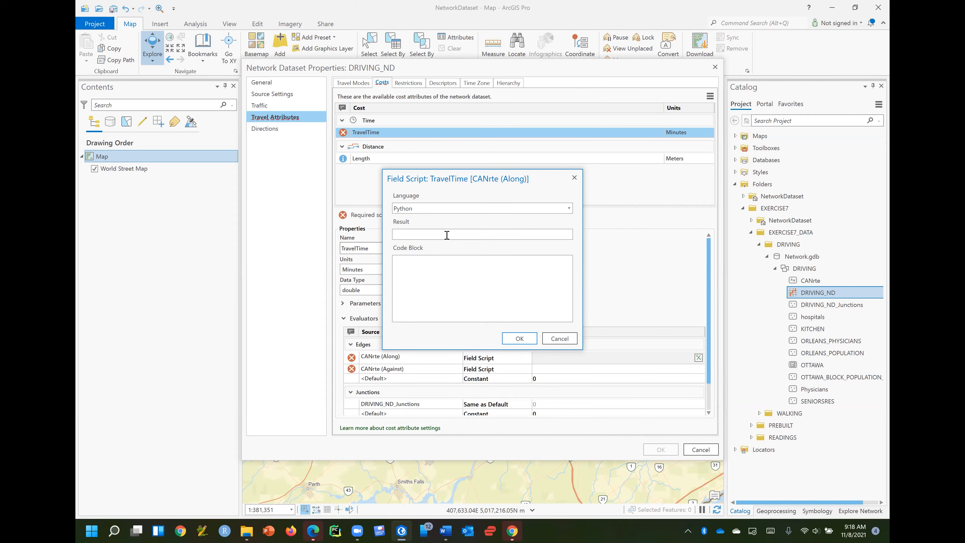
type("!FT_MINUTES")
key("BackSpace")
type("S1")
key("BackSpace")
type("!")
left_click(528, 338)
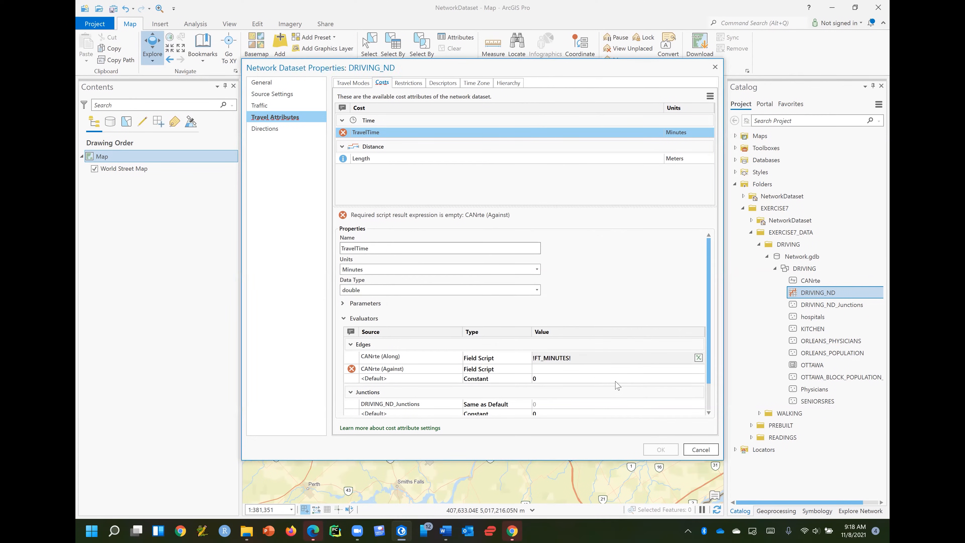
Step: Define the TravelTime field script for CANrte (Against) in Python with the result !TF_MINUTES!
left_click(666, 366)
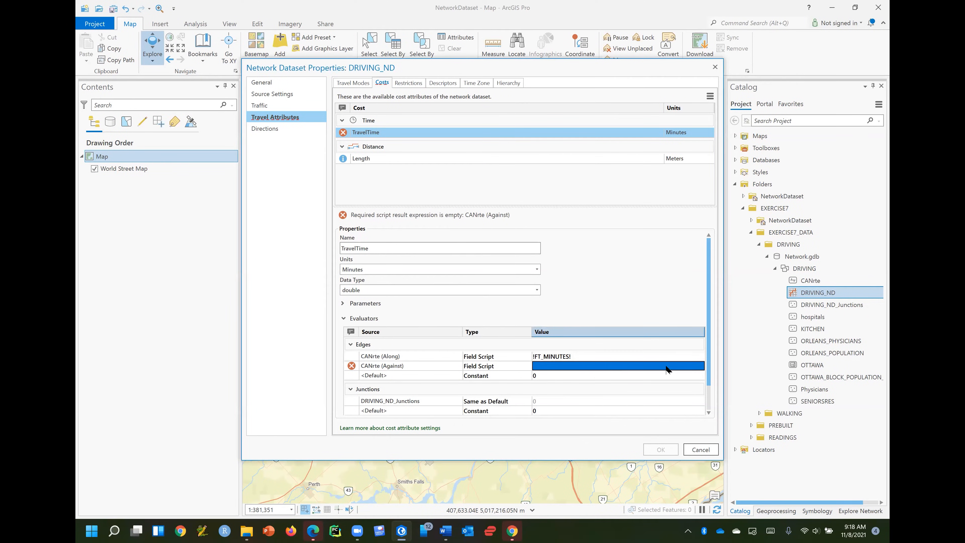
left_click(699, 367)
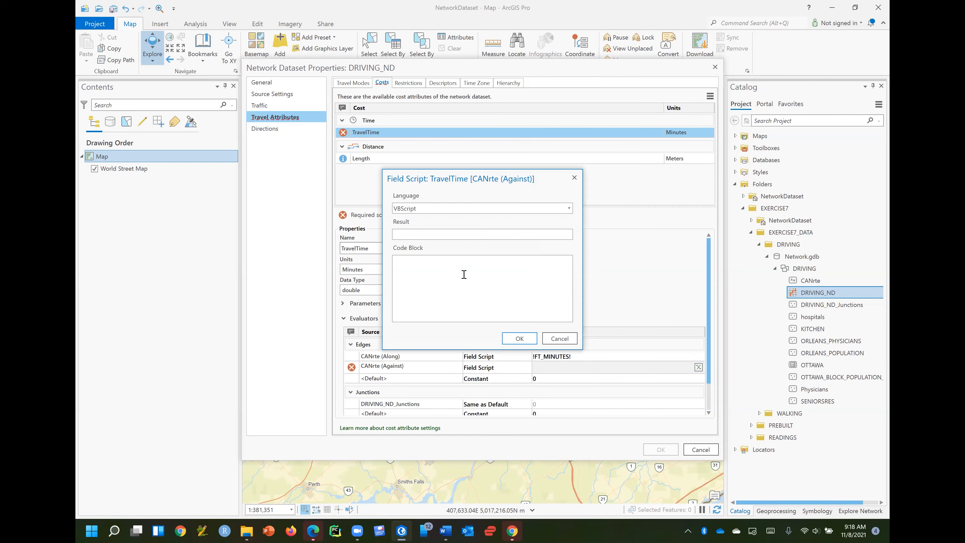
left_click(452, 212)
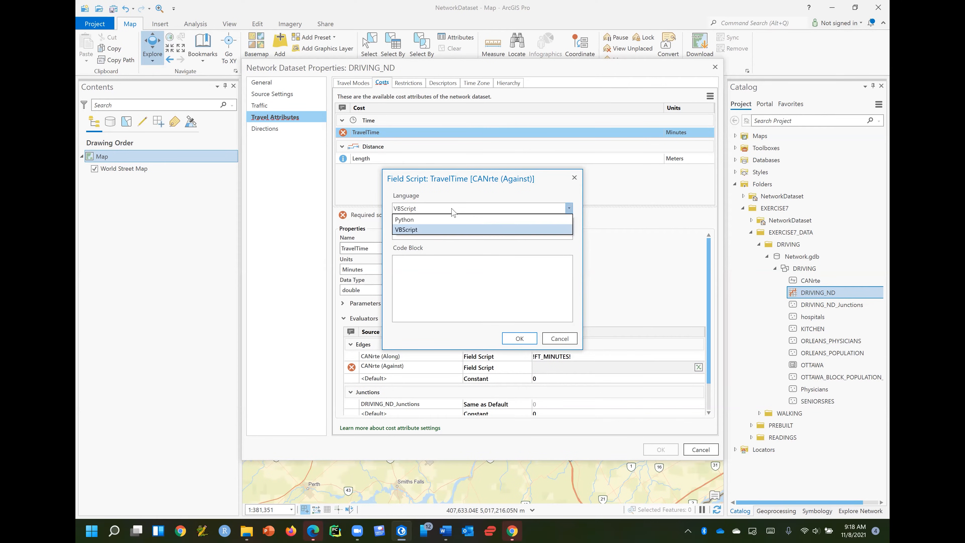
left_click(447, 223)
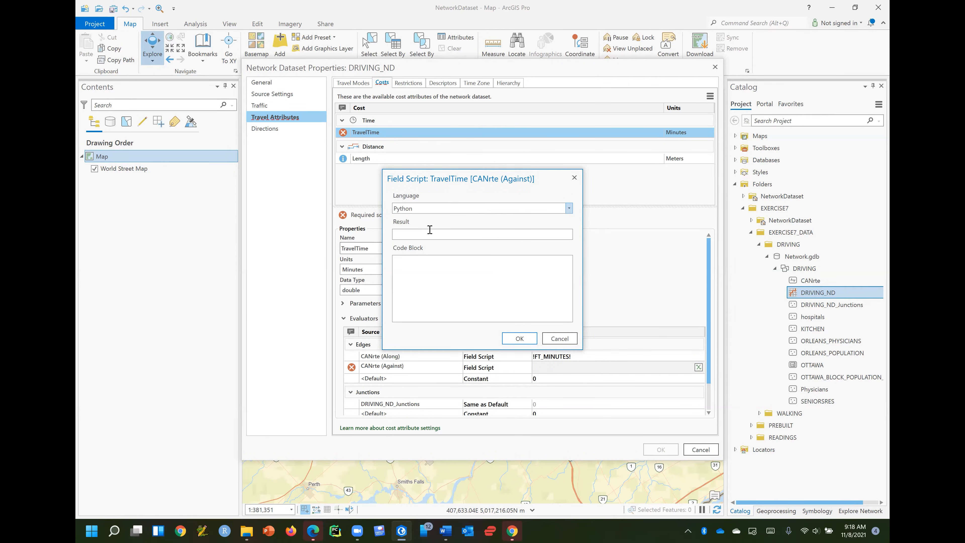
left_click(421, 233)
type("!TF_MINUTES!")
left_click(518, 339)
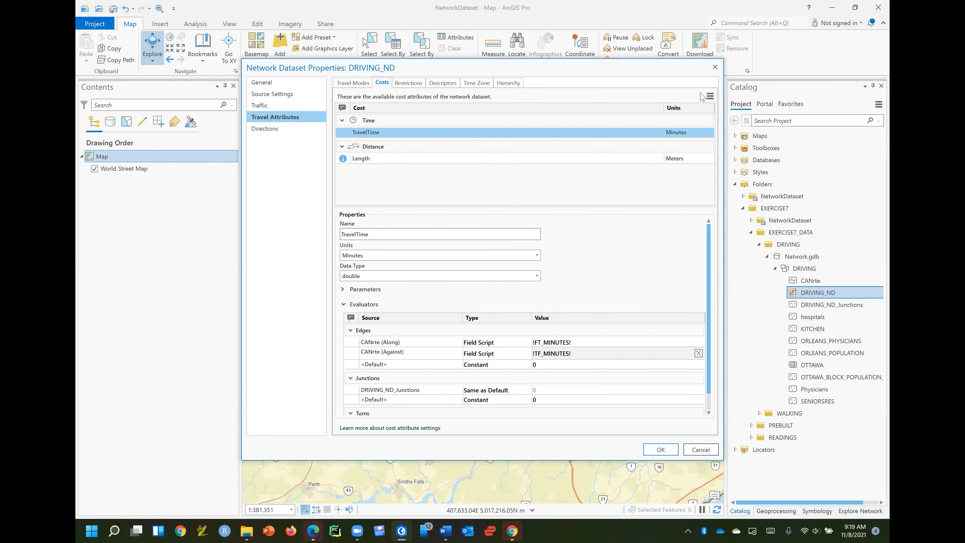
Step: Create another cost attribute named ONEWAY
left_click(710, 97)
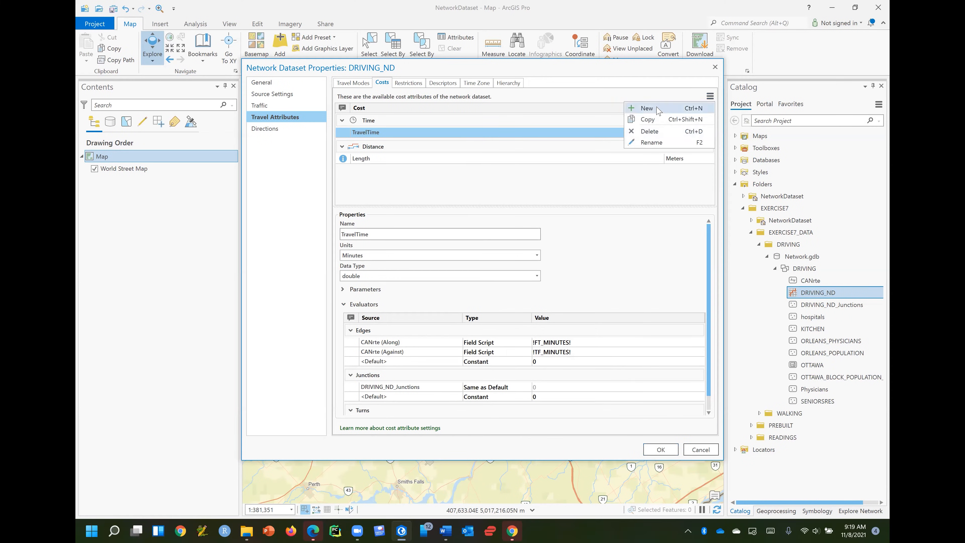
left_click(648, 108)
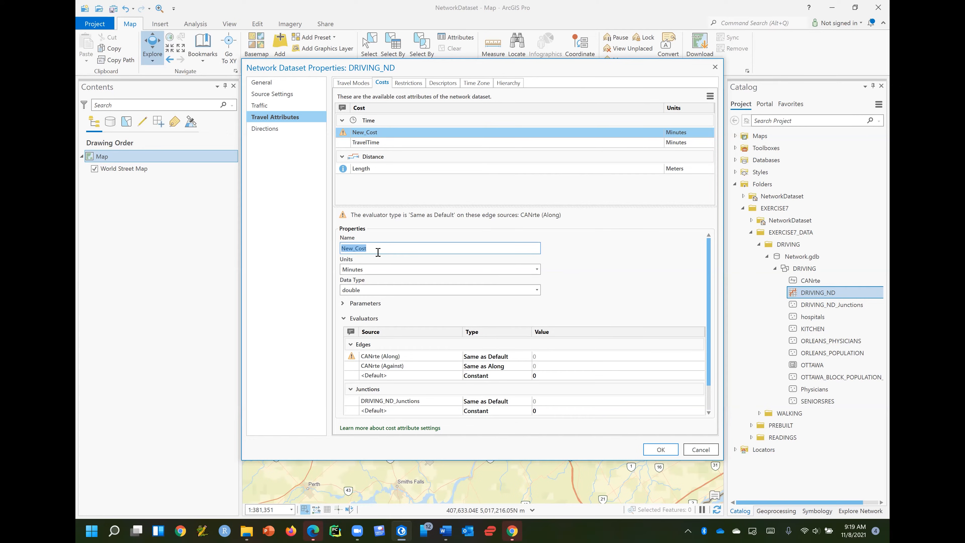
type("ONEWAY")
left_click(440, 365)
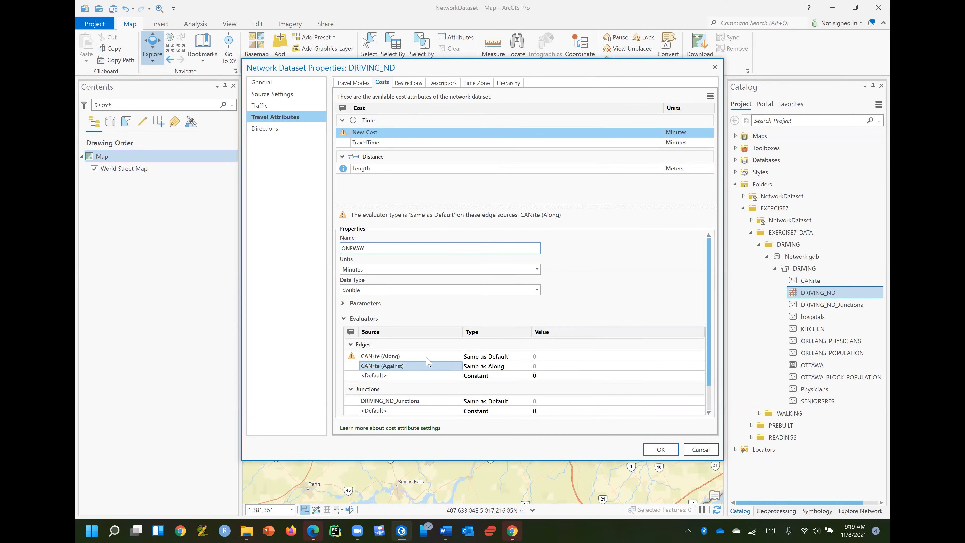
left_click(425, 357)
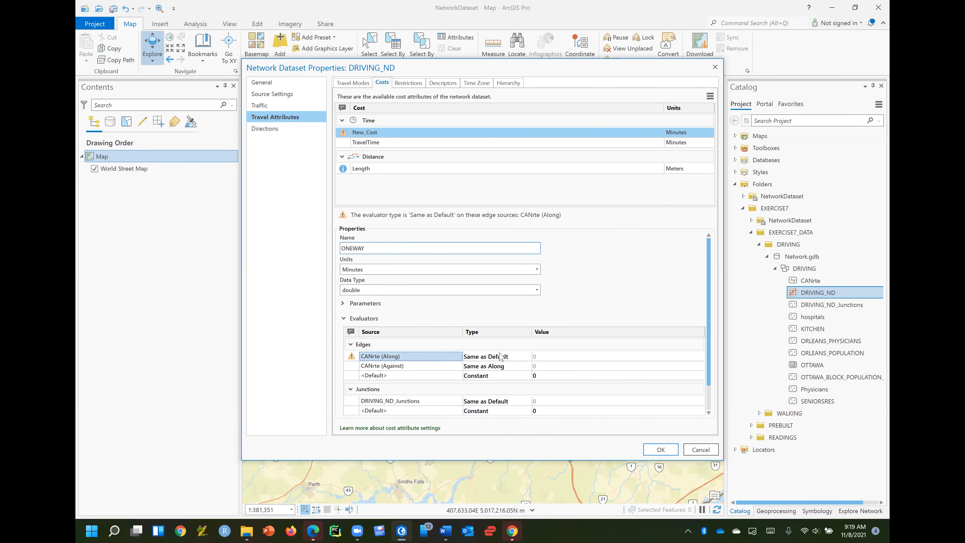
Step: Set the ONEWAY evaluator type for CANrte (Along) to Field Script
left_click(507, 357)
left_click(523, 360)
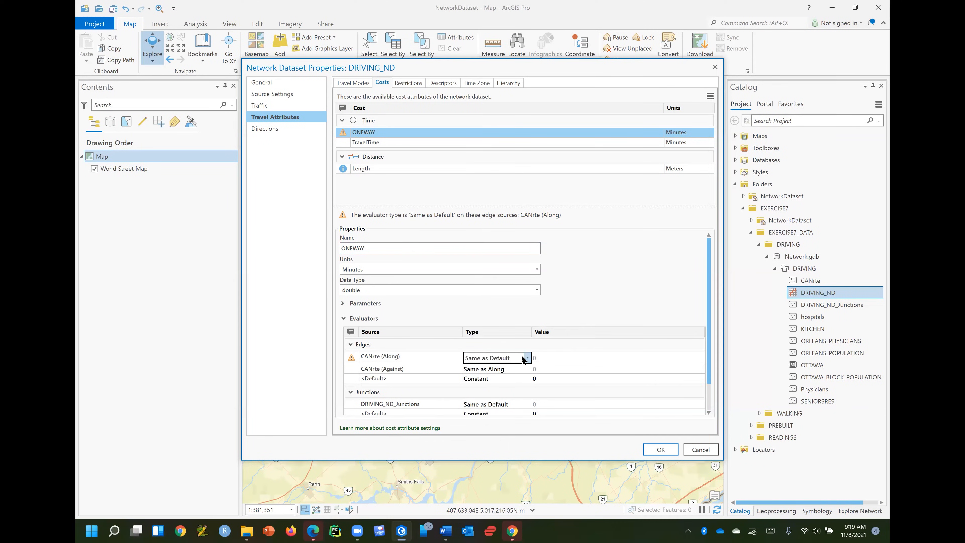
left_click(528, 359)
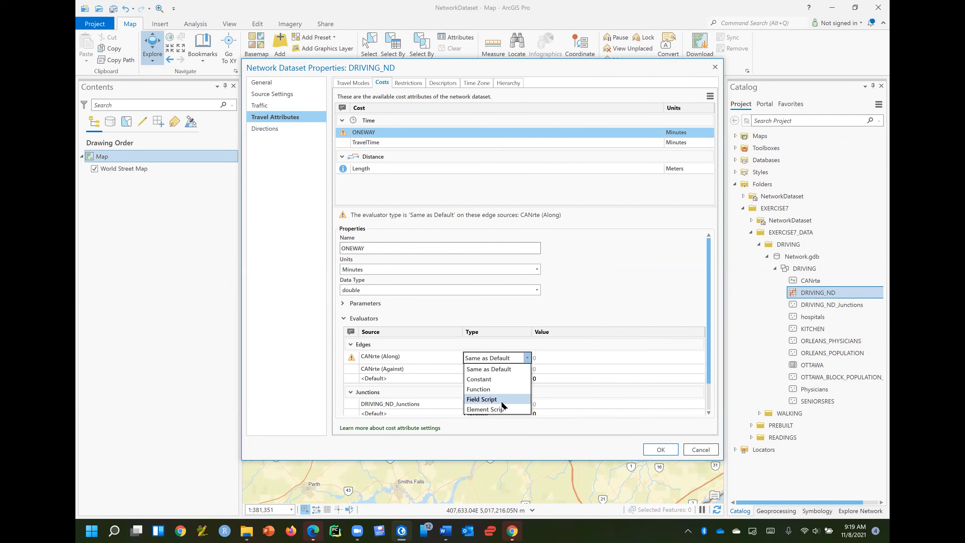
left_click(502, 400)
Step: Set the ONEWAY field script for CANrte (Along) to Python with the result restricted()
left_click(577, 360)
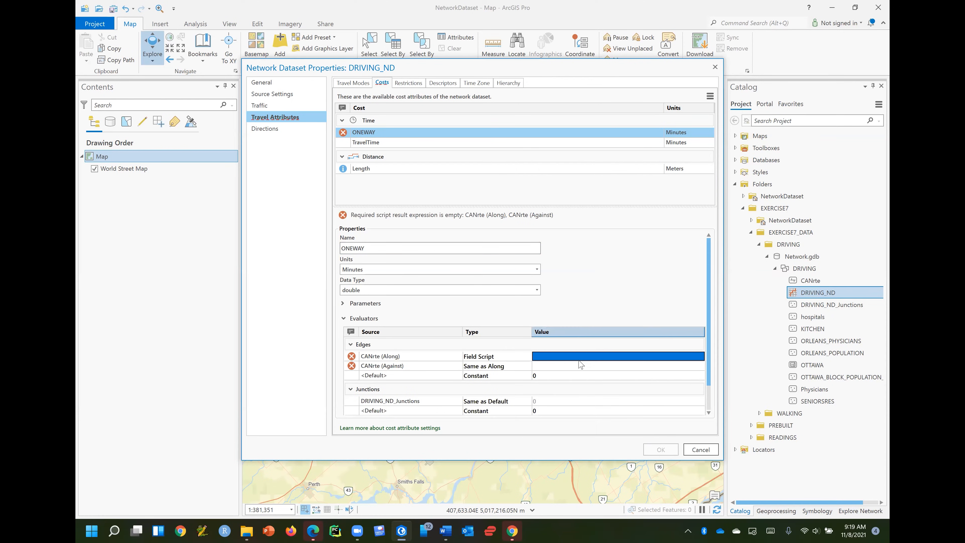
left_click(602, 354)
left_click(698, 359)
left_click(512, 210)
left_click(479, 218)
left_click(447, 234)
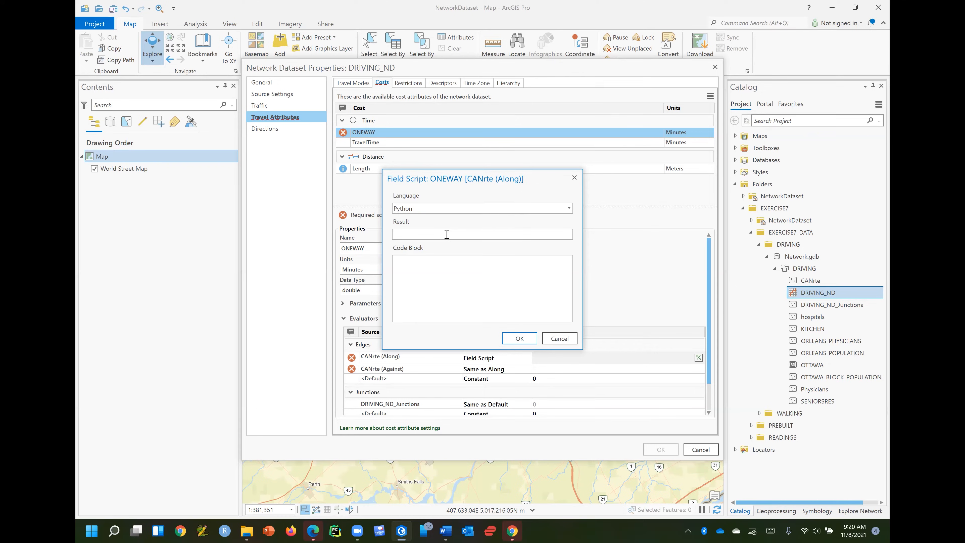
type("restricted()")
Step: Start the code block of the ONEWAY field script for CANrte (Along) with the function line def restricted(x=!ONEWAY!):
left_click(421, 264)
type("def c")
key("BackSpace")
type("restricted(x=")
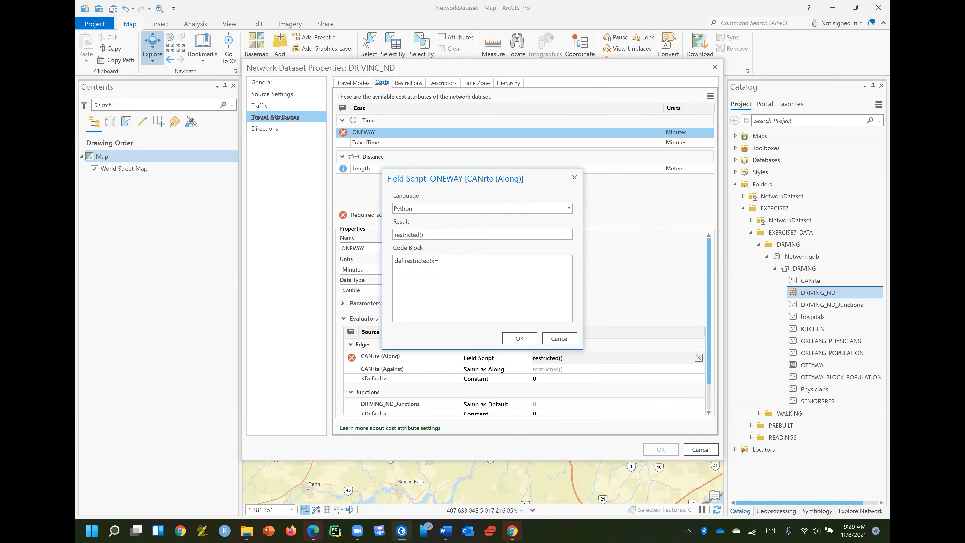
type("!ONEWAY!):")
key("Tab")
Step: Add an indented condition to restricted that returns True if x is in ("N","TF","T") and False otherwise
type("if x in (\"N\",\"TF\",\"T\")")
key("Tab")
key("Tab")
type("return(")
type("rue) \telse:")
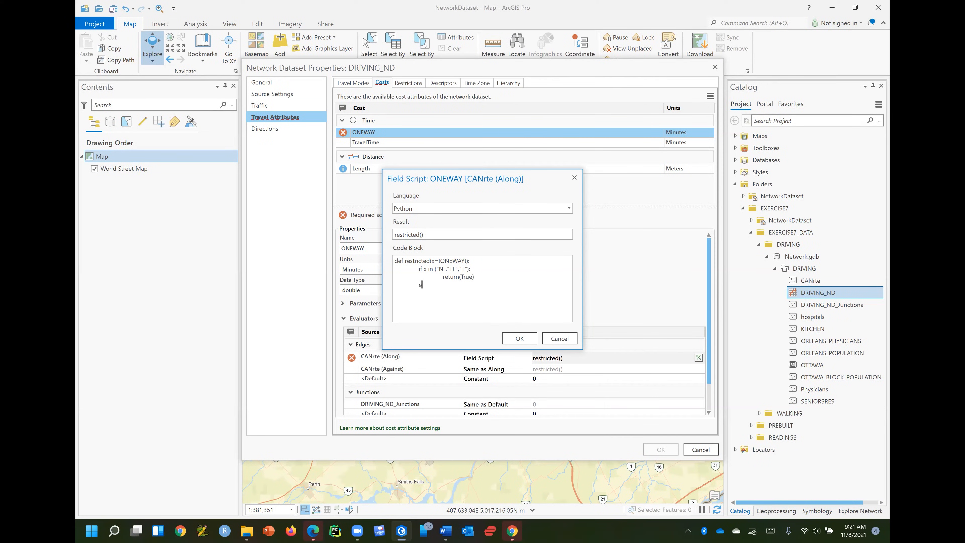
key("Return")
key("Tab")
key("Tab")
type("return(False)")
Step: Check the value list and return lines in the ONEWAY code block and accept the field script
left_click_drag(439, 269, 467, 271)
left_click(438, 269)
left_click_drag(438, 269, 466, 269)
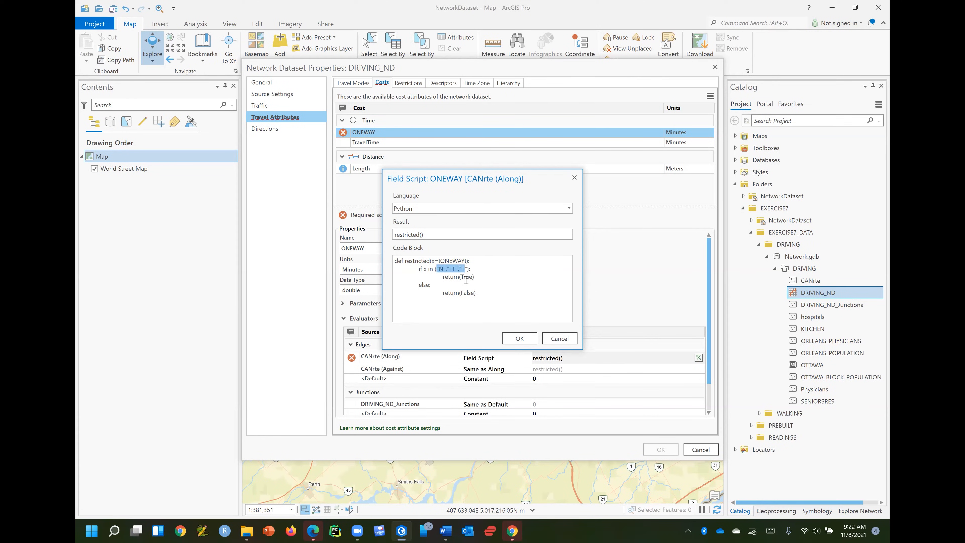
double_click(468, 277)
double_click(420, 293)
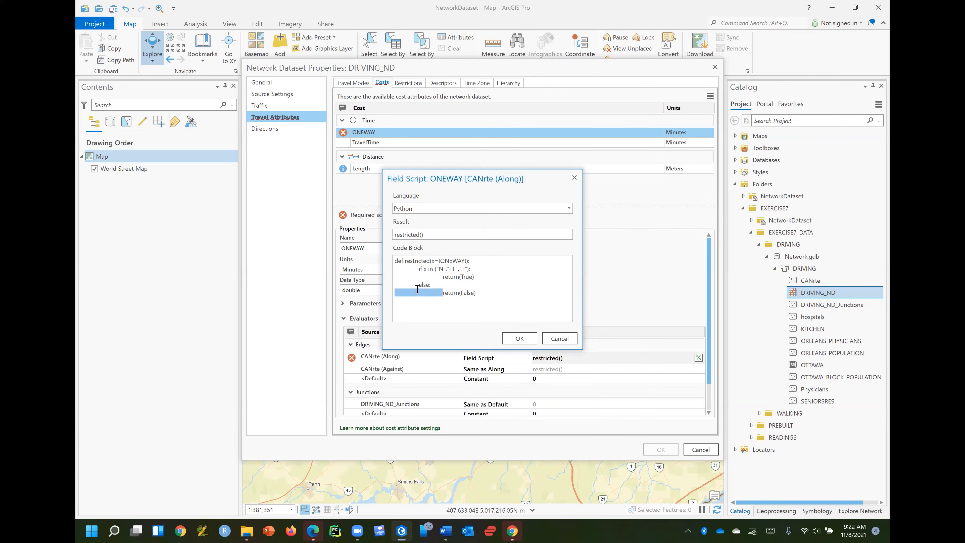
left_click(470, 293)
double_click(468, 293)
left_click(519, 338)
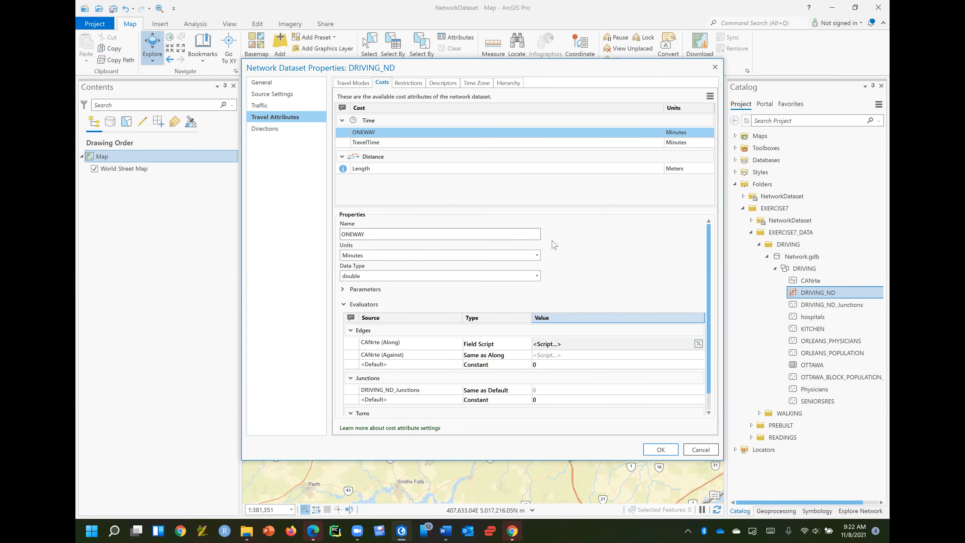
Step: Set the default Turns evaluator of the TravelTime cost to Turn Category
left_click(393, 143)
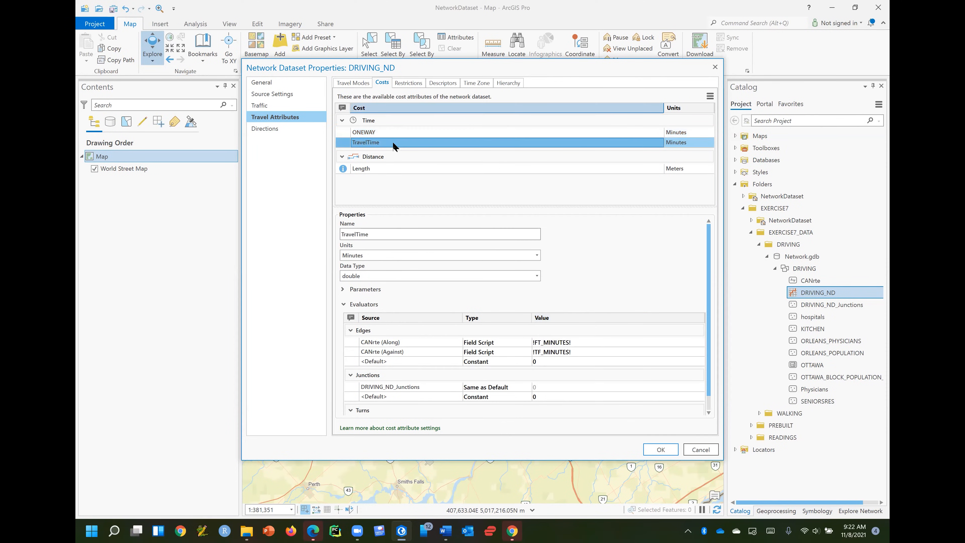
left_click(383, 172)
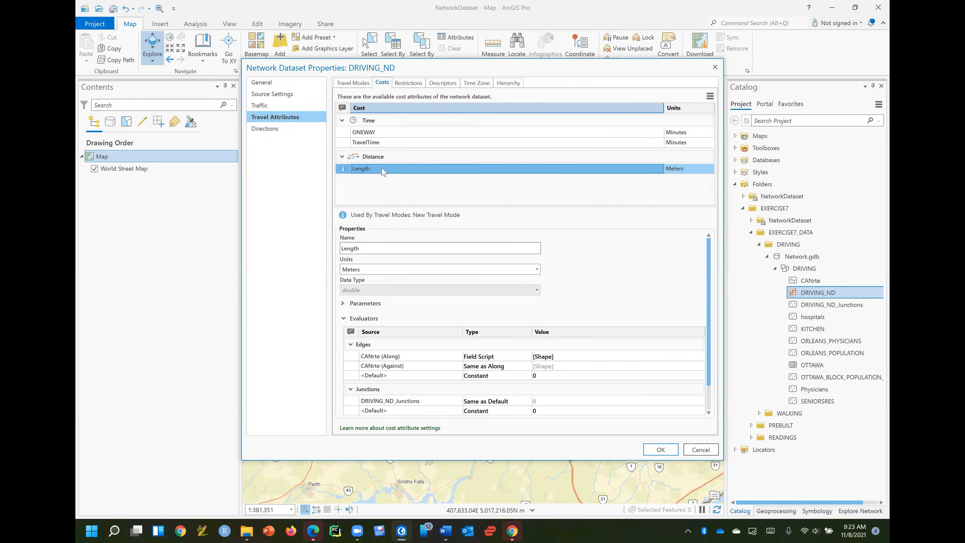
left_click(378, 143)
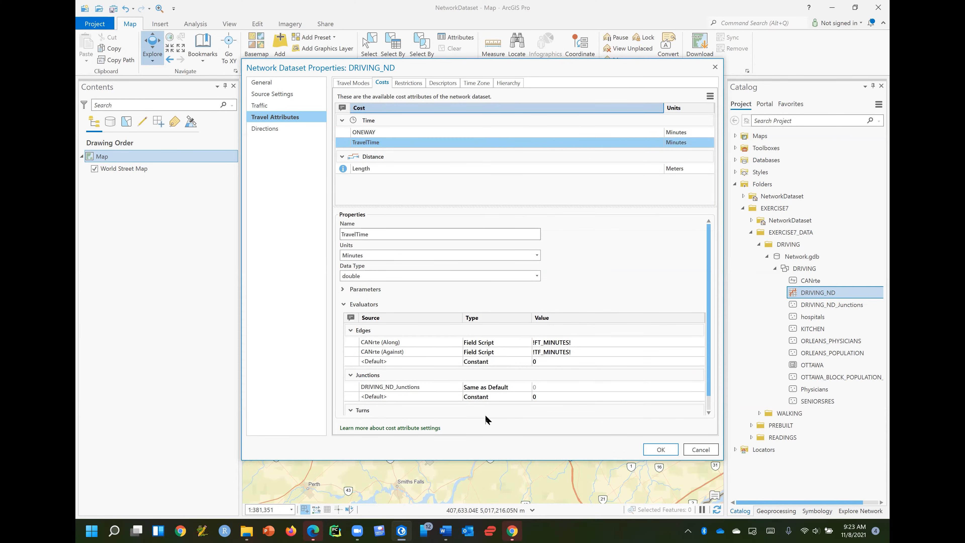
left_click(349, 411)
left_click(348, 411)
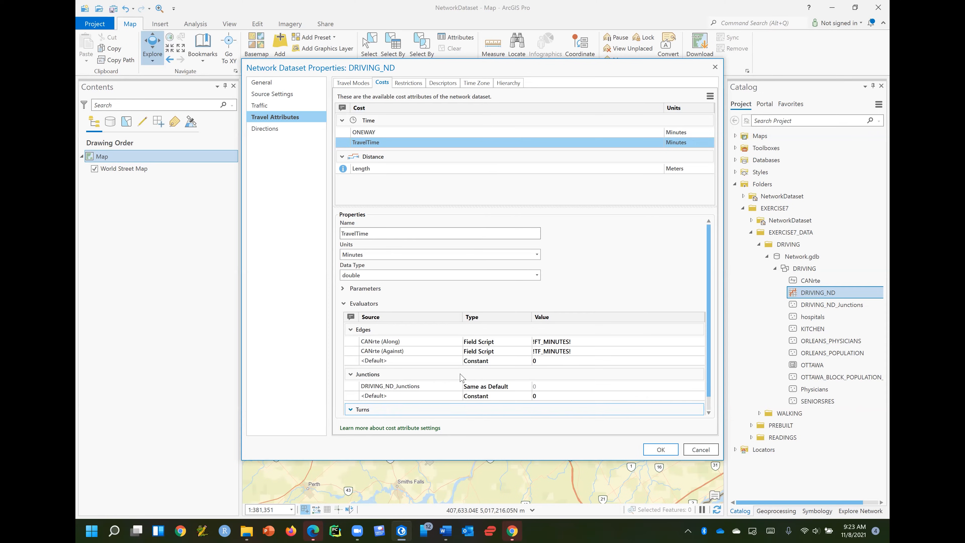
scroll(557, 325, "down", 1)
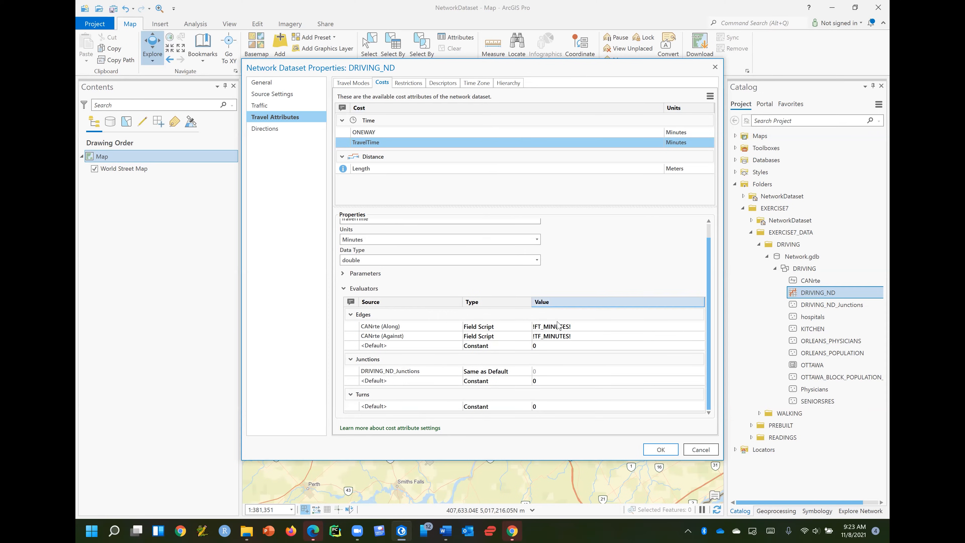
left_click(443, 406)
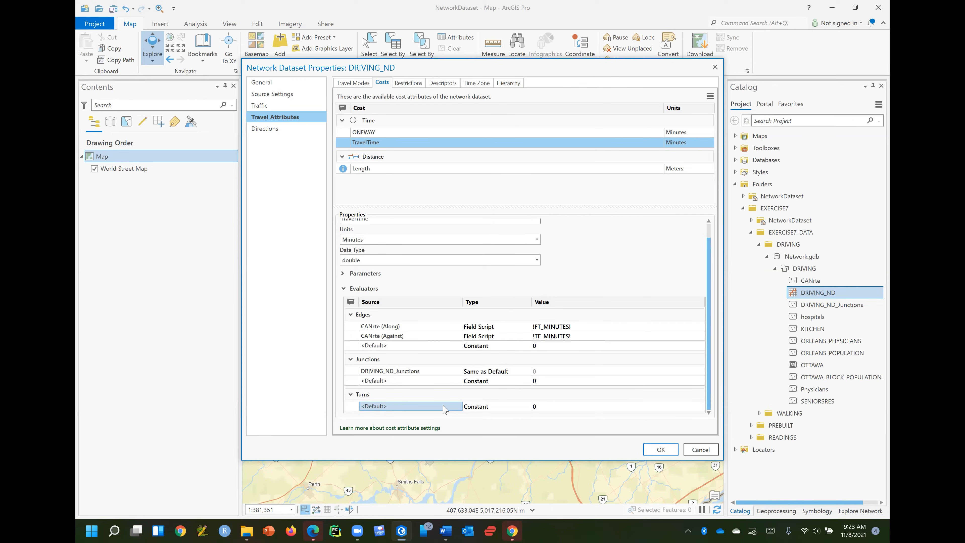
left_click(479, 408)
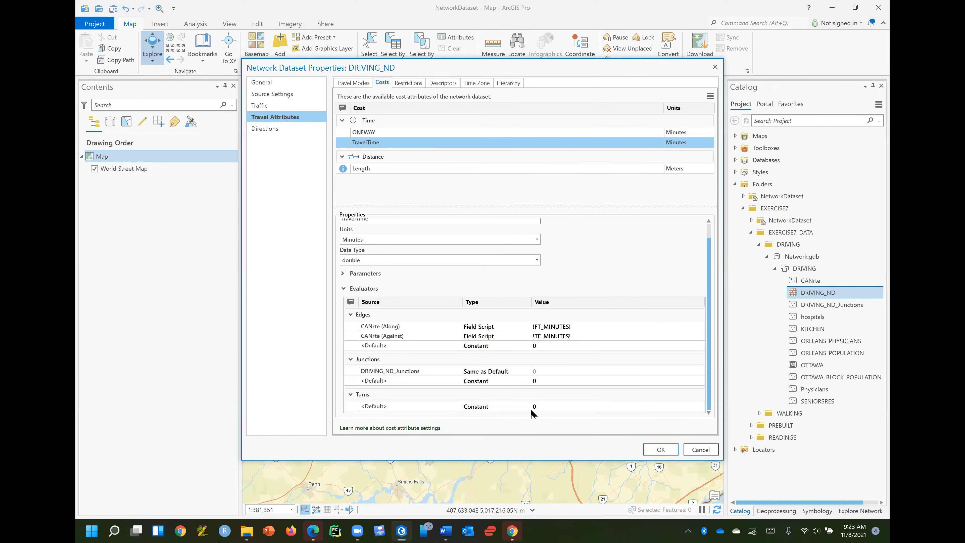
left_click(517, 406)
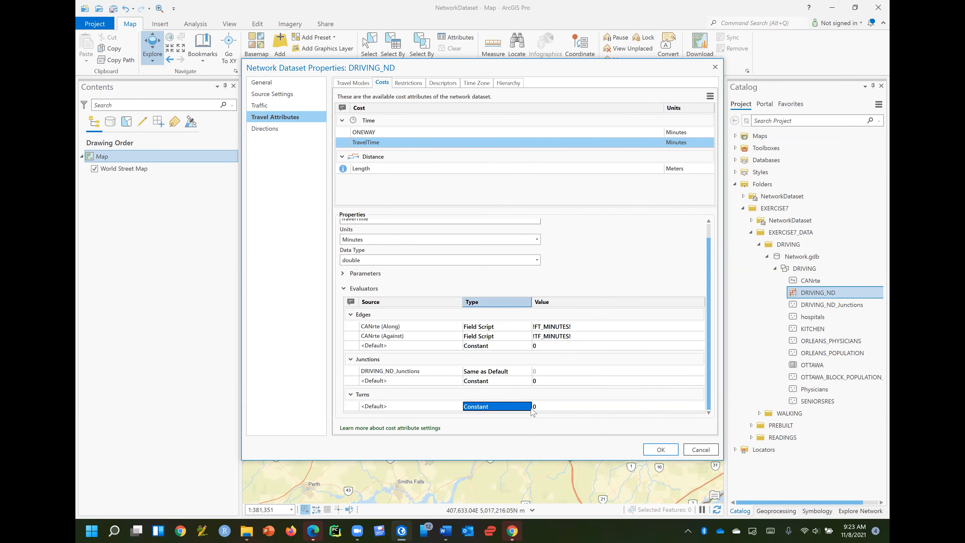
left_click(526, 408)
left_click(527, 408)
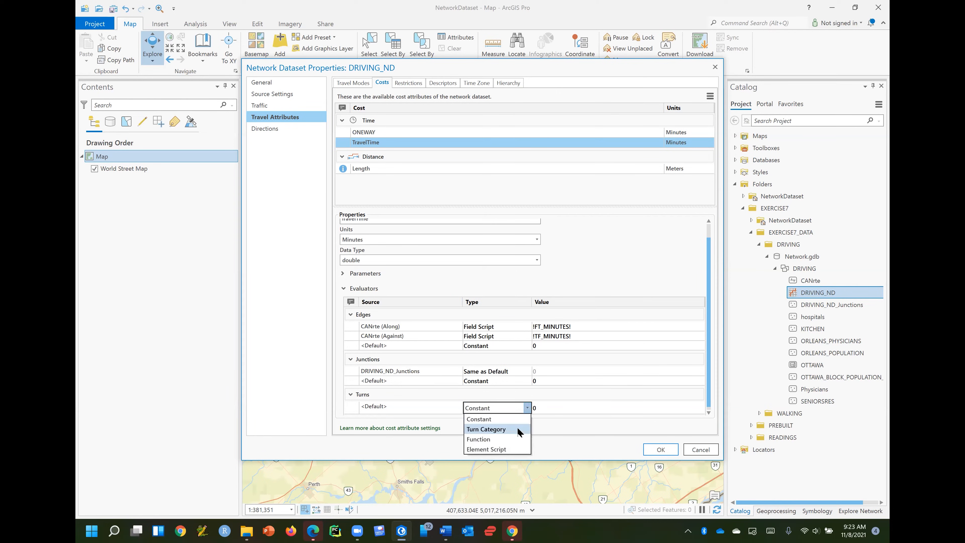
left_click(520, 431)
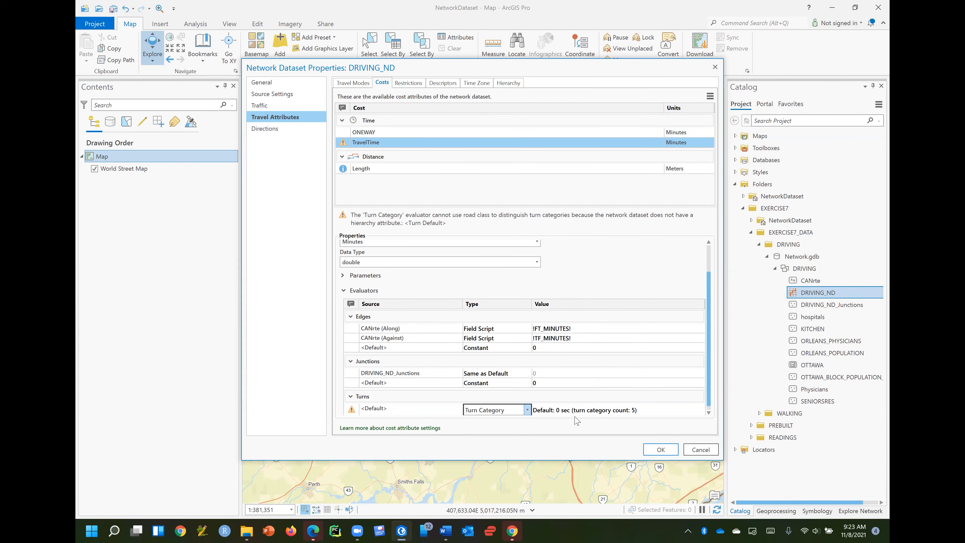
Step: Increase the Left Turn and Reverse travel times in the TravelTime turn category settings and accept them
left_click(610, 415)
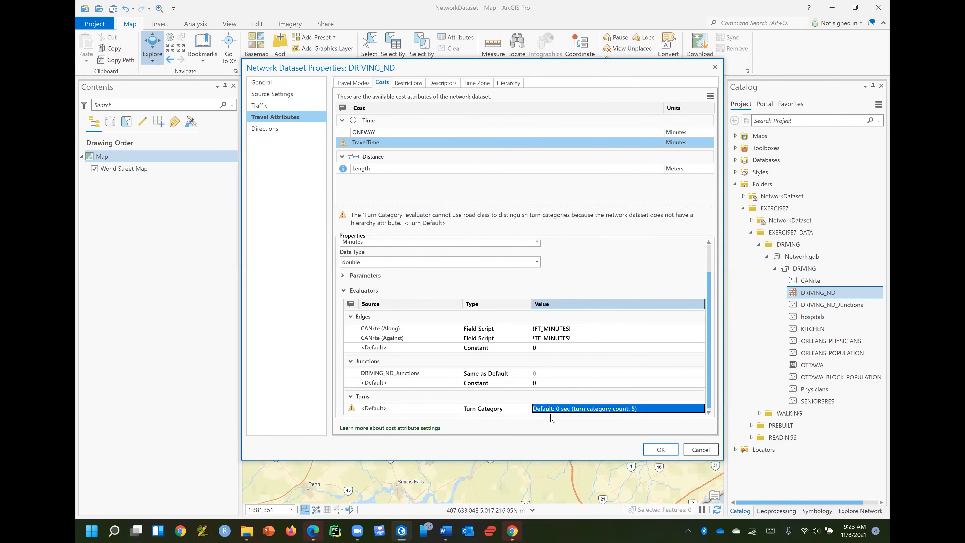
mouse_move(593, 413)
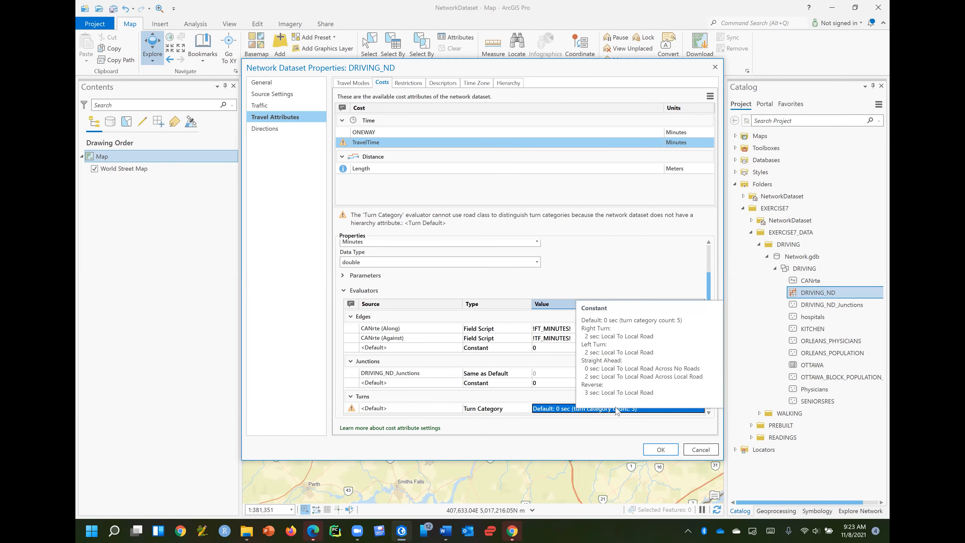
left_click(633, 415)
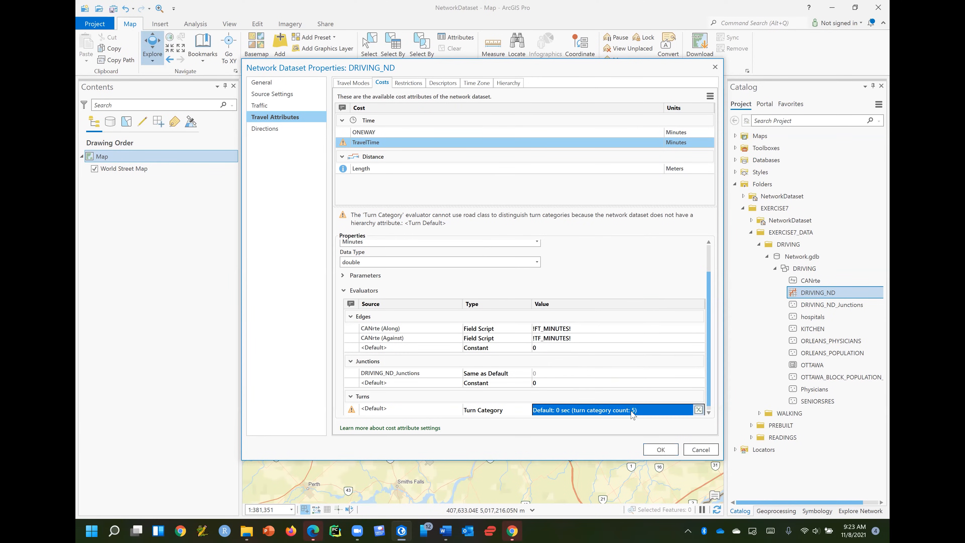
left_click(699, 409)
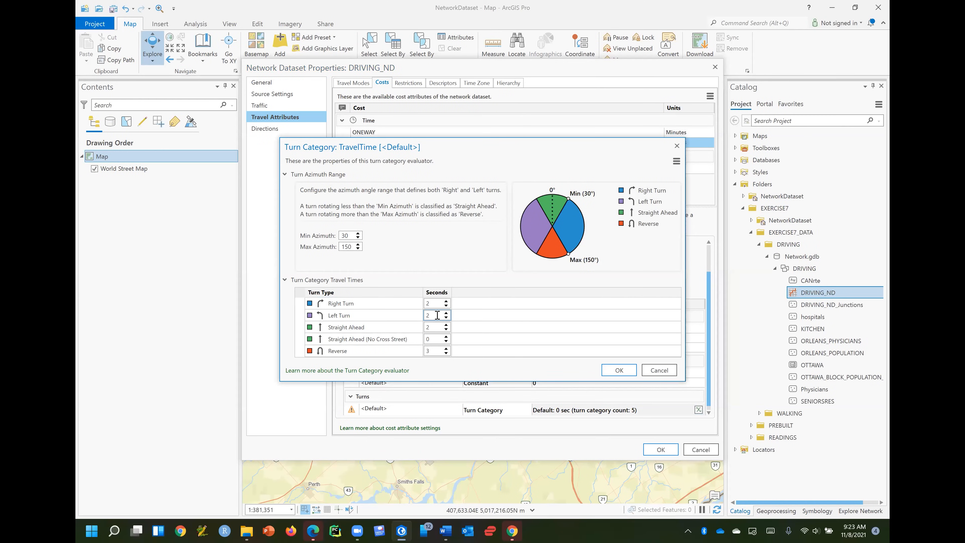
left_click(447, 312)
left_click(446, 313)
left_click(447, 348)
left_click(446, 348)
left_click(618, 369)
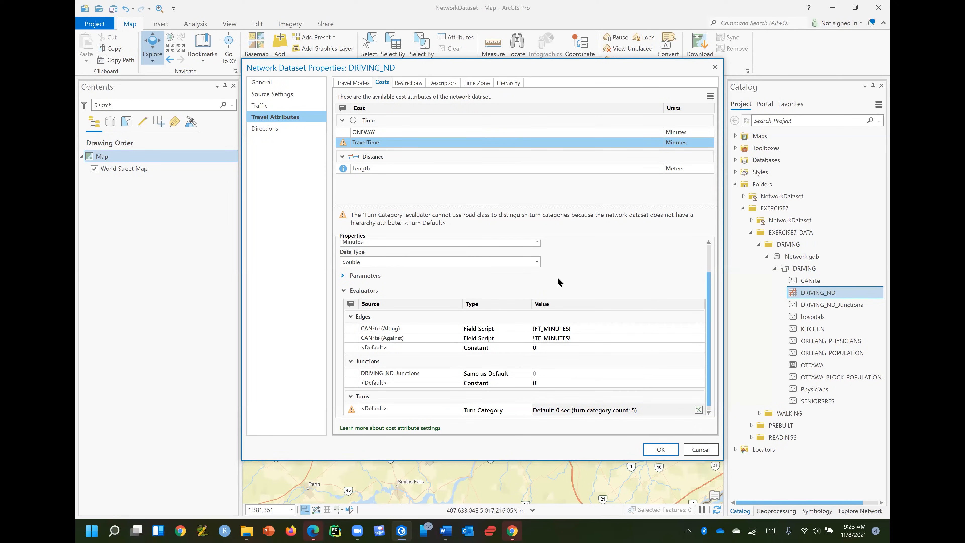
Step: Create a new restriction attribute in the network dataset, keeping its default name and Prohibited usage
left_click(408, 85)
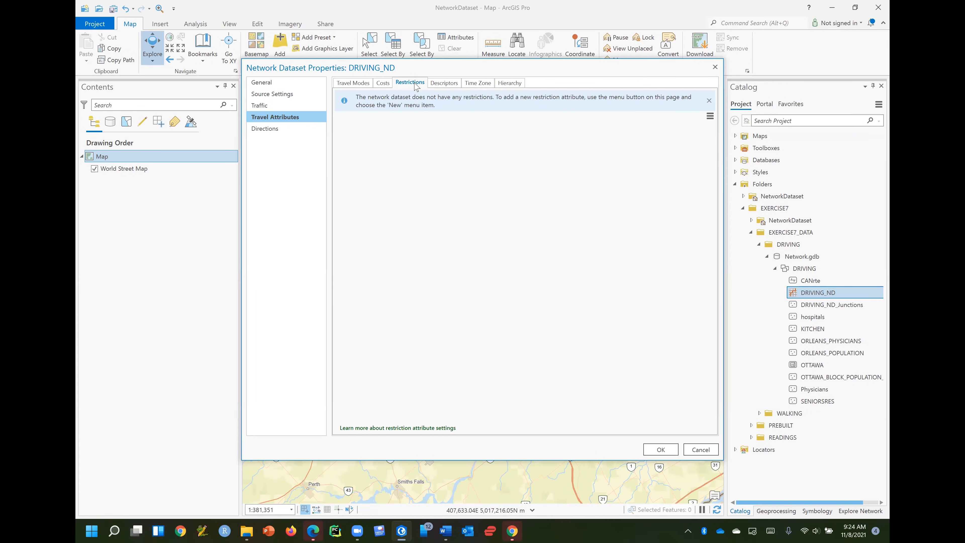
left_click(711, 116)
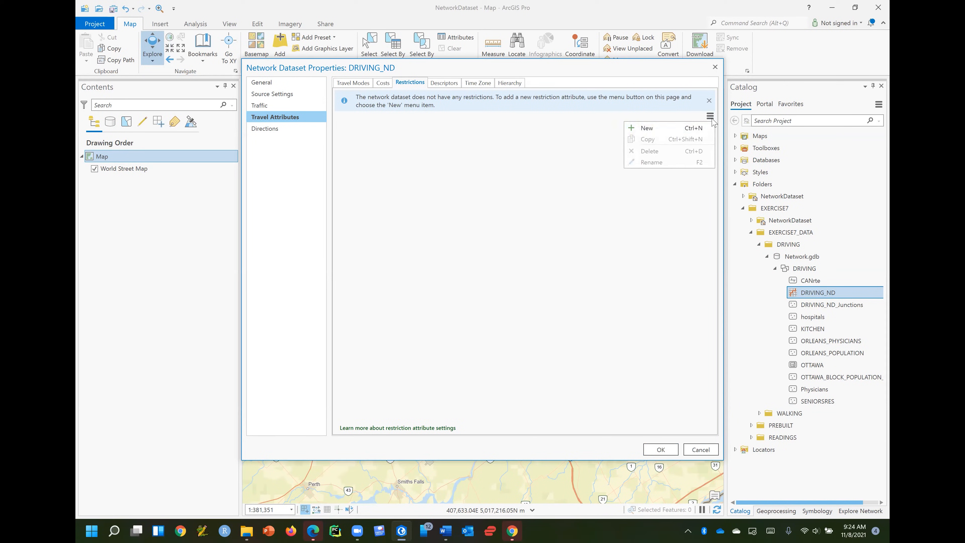
left_click(673, 130)
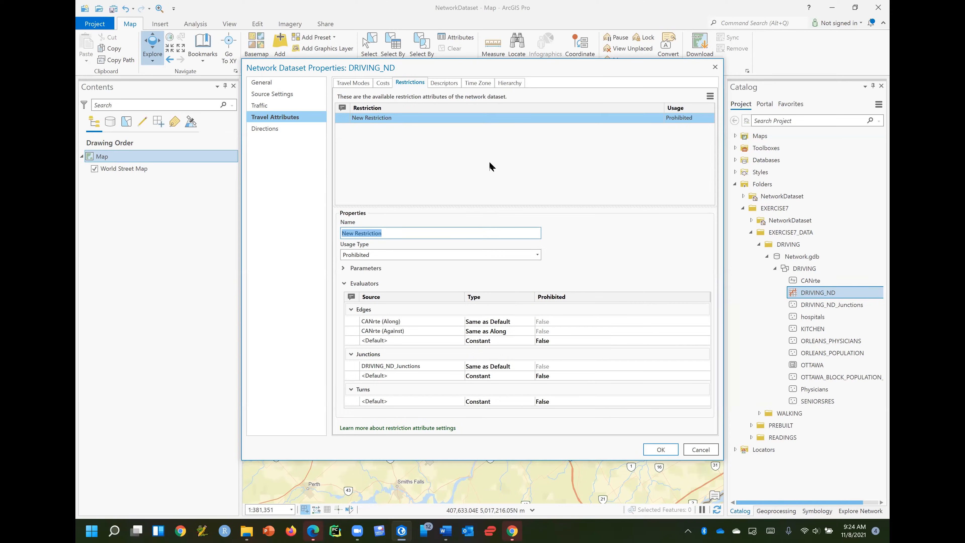
left_click(401, 118)
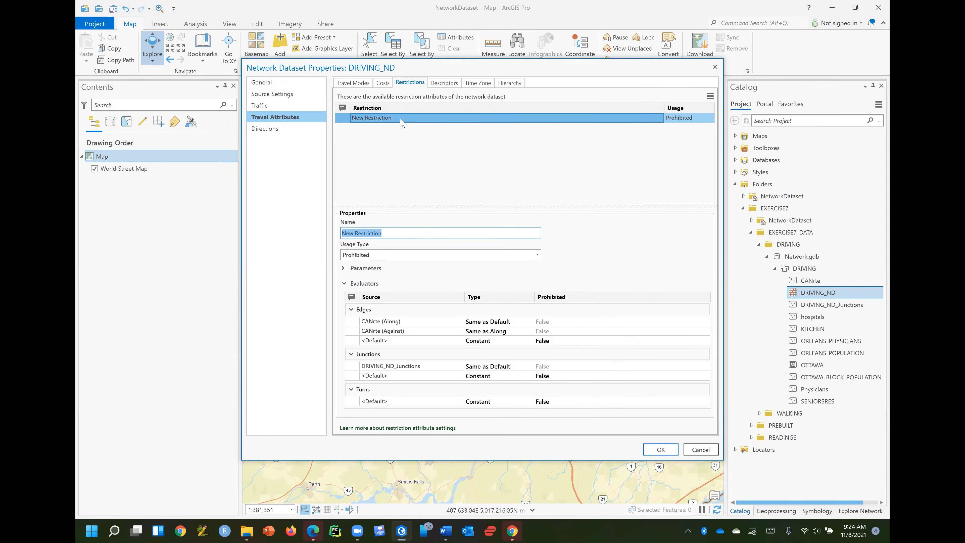
Step: Set the new restriction's evaluator type for CANrte (Along) to Field Script
left_click(442, 322)
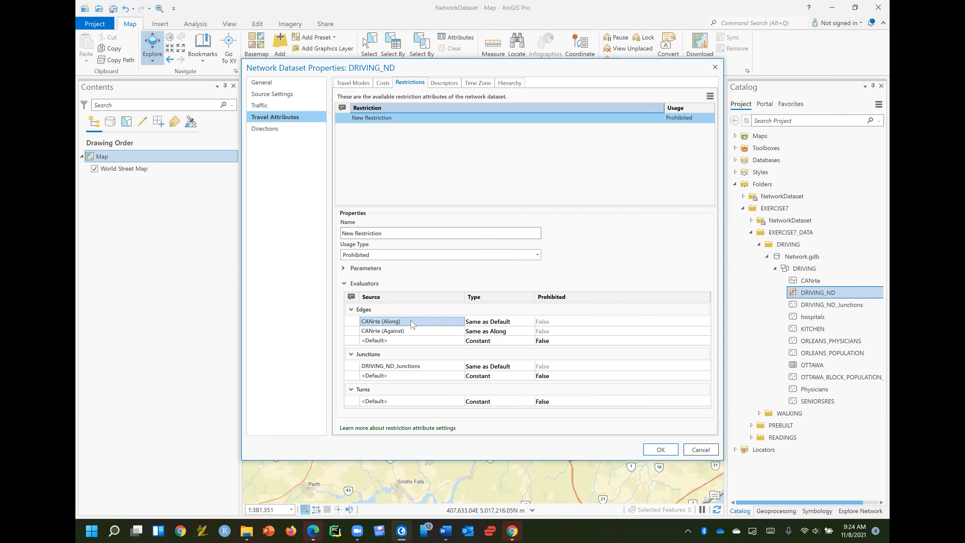
left_click(619, 322)
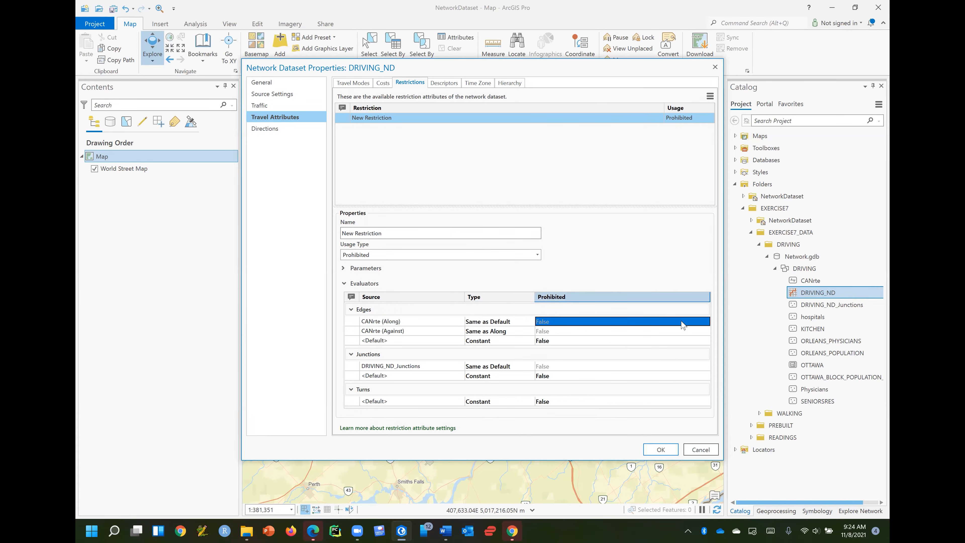
left_click(531, 323)
left_click(532, 323)
left_click(530, 323)
left_click(518, 368)
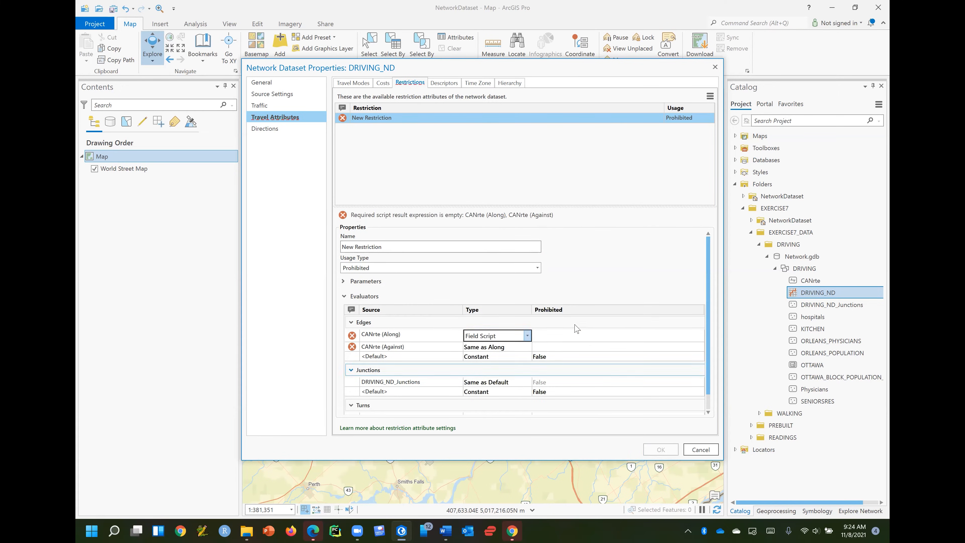
left_click(528, 348)
left_click(528, 346)
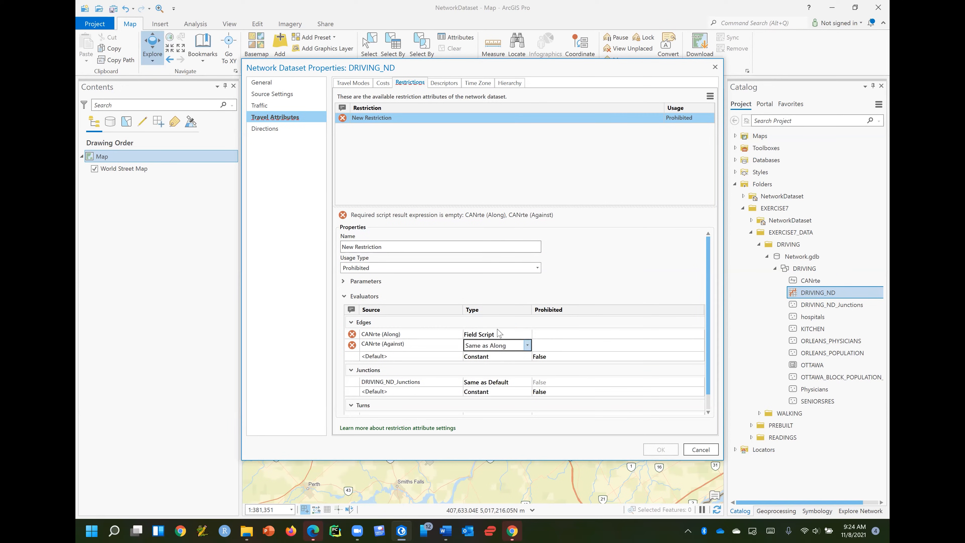
Step: Define the new restriction's field script for CANrte (Along) in Python with the result !ONEWAY!
left_click(608, 332)
left_click(616, 336)
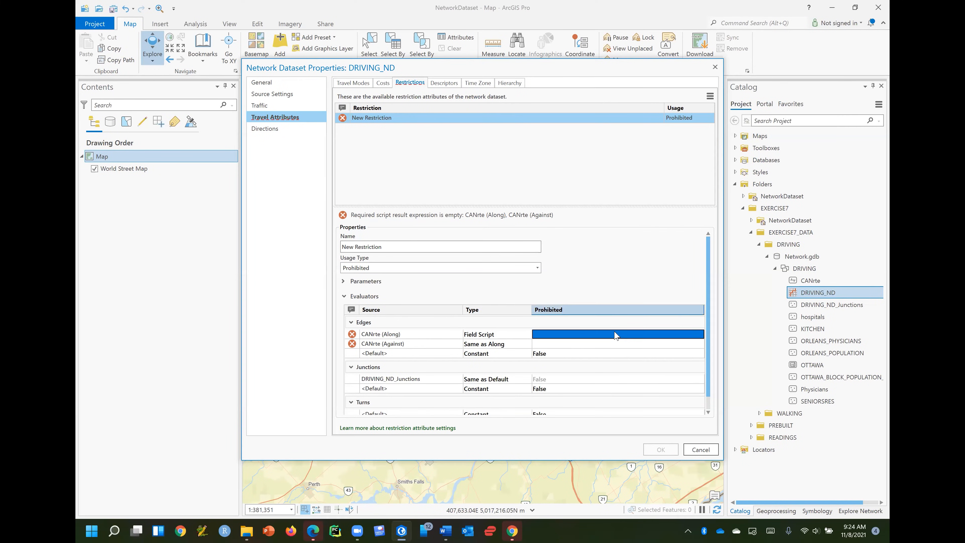
left_click(699, 336)
left_click(699, 336)
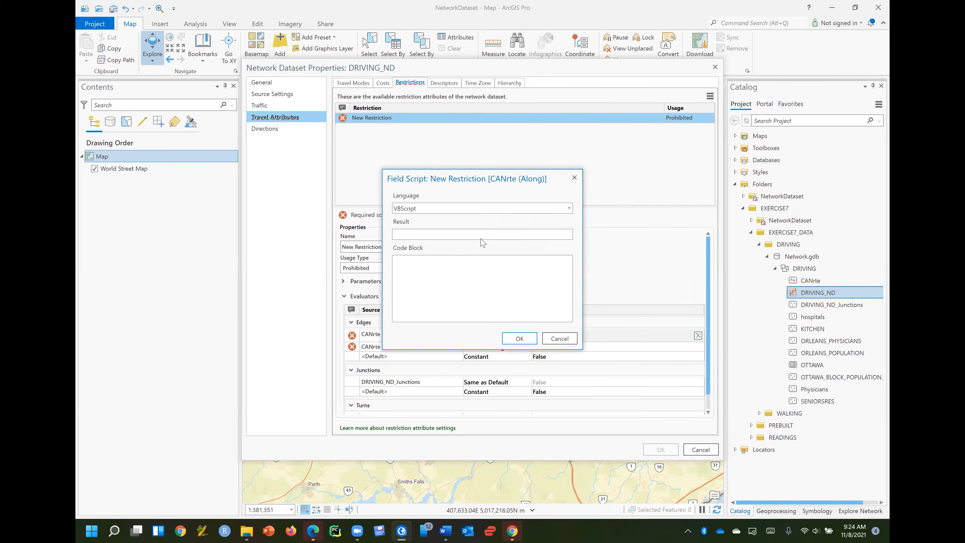
left_click(569, 209)
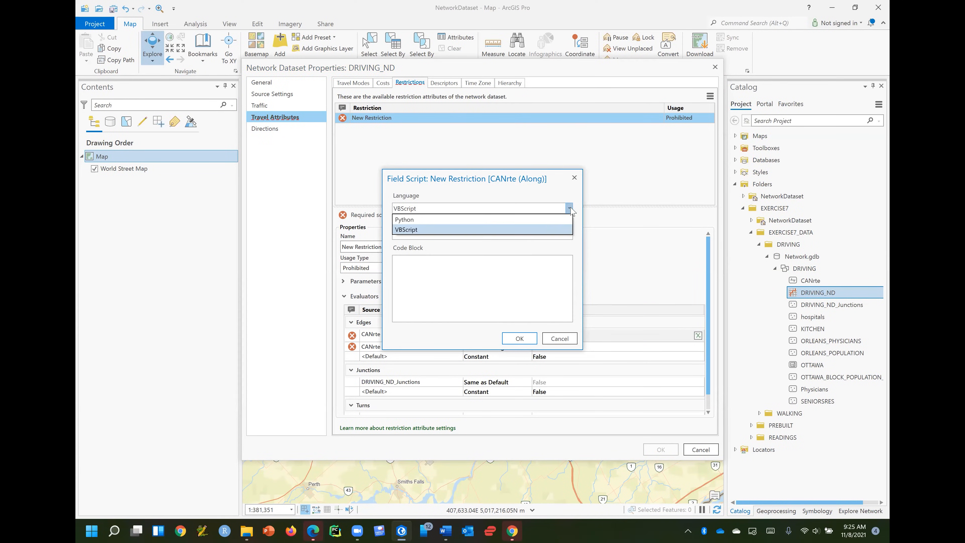
left_click(534, 224)
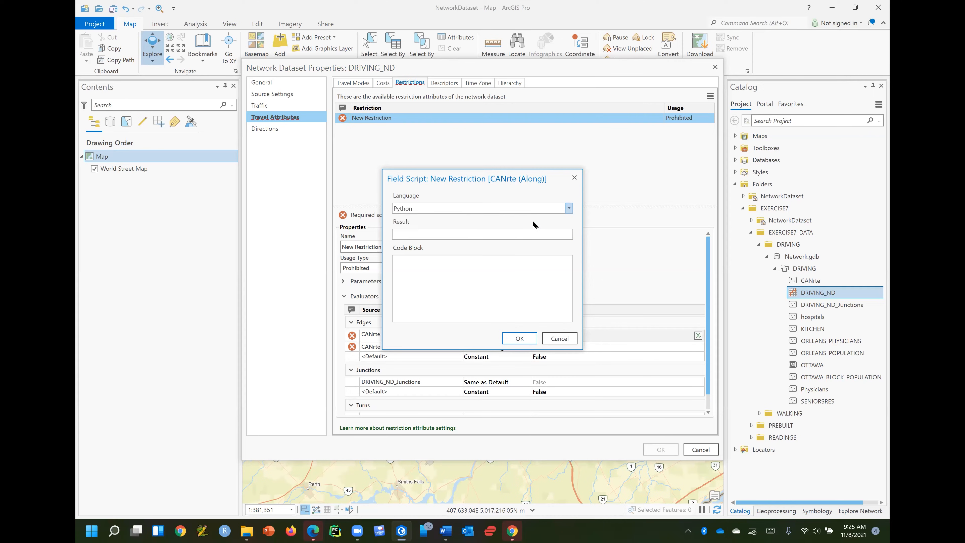
left_click(483, 233)
type("!ONEWAY!")
left_click(520, 339)
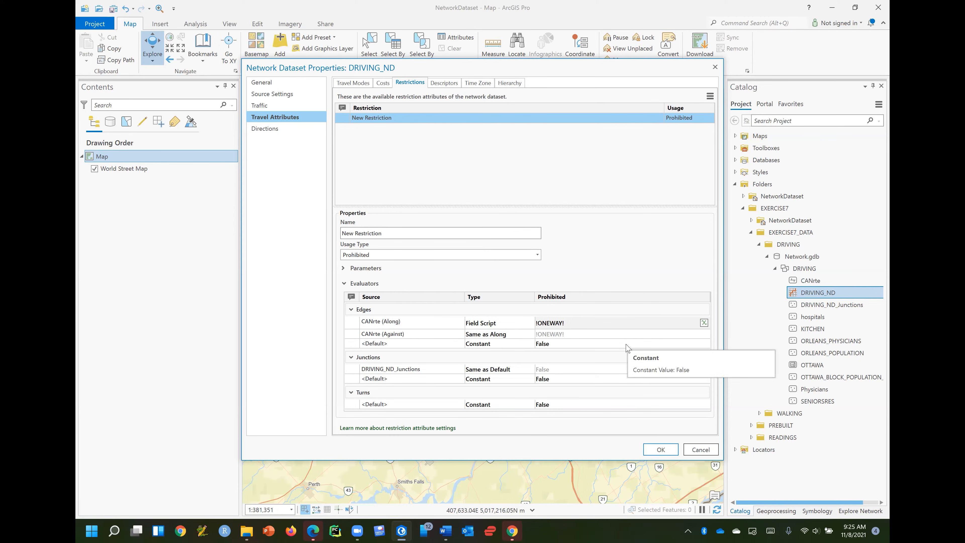
Step: Add a hierarchy attribute to the network dataset and set its CANrte (Along) evaluator type to Field Script
left_click(509, 83)
left_click(340, 97)
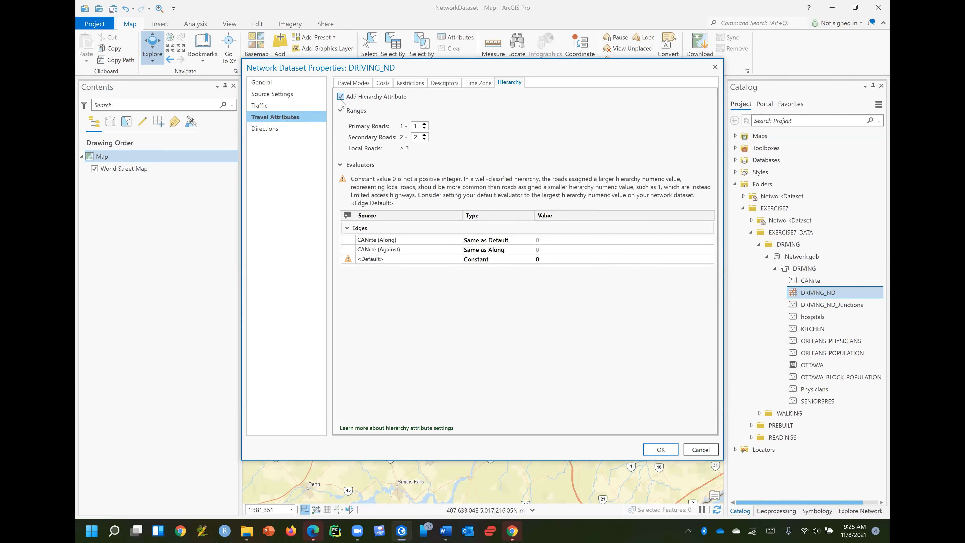
left_click(517, 242)
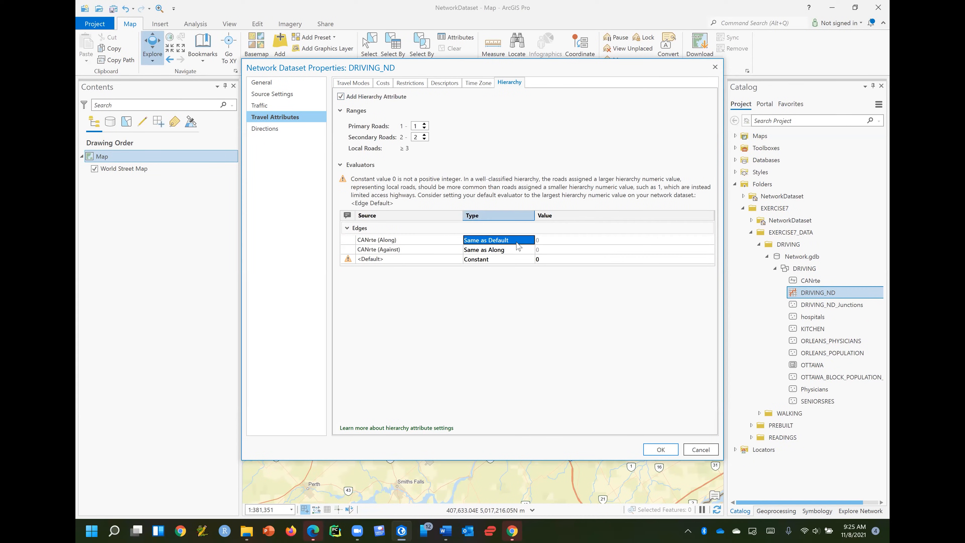
left_click(519, 246)
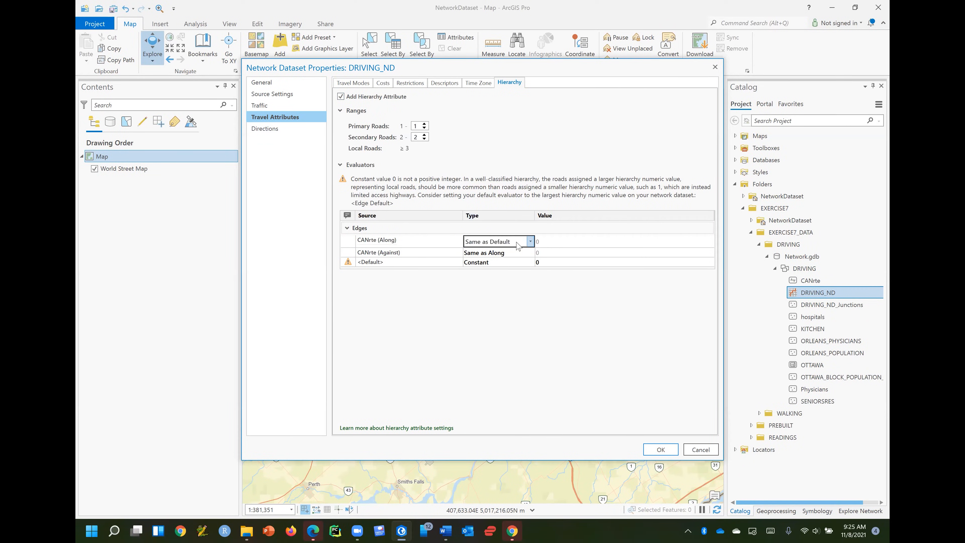
left_click(530, 242)
left_click(519, 273)
Step: Enter !Hierarchy! as the result of the hierarchy's CANrte (Along) field script and accept it
left_click(573, 254)
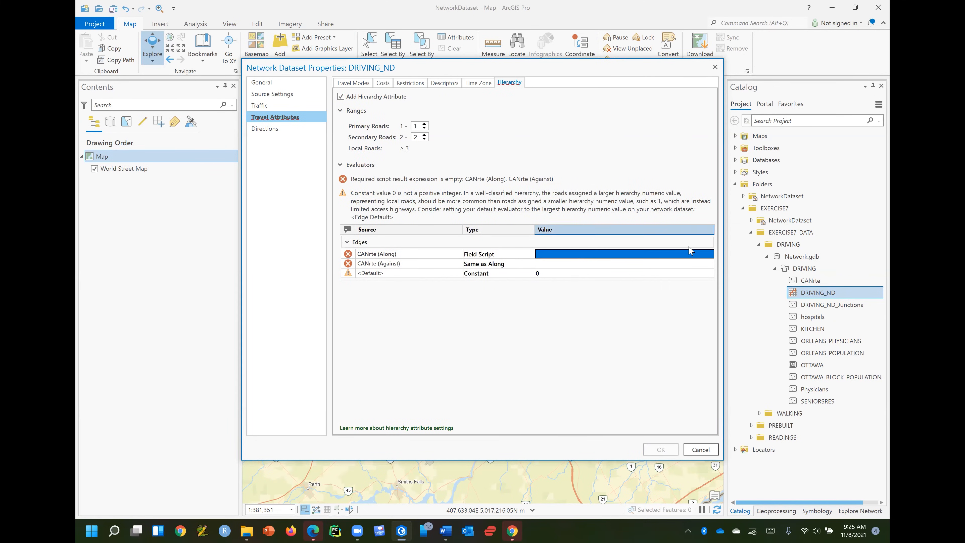
left_click(708, 255)
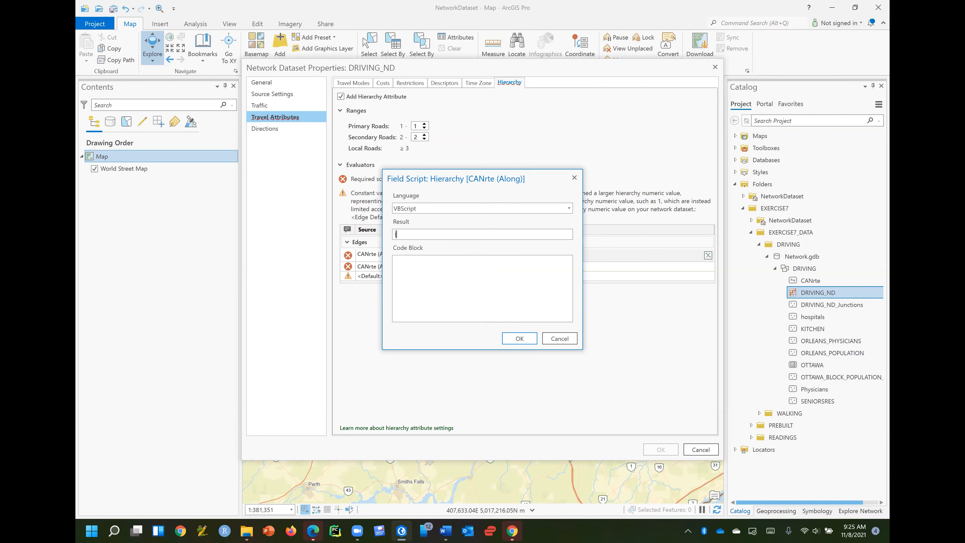
type("!Hi")
type("erarchy!")
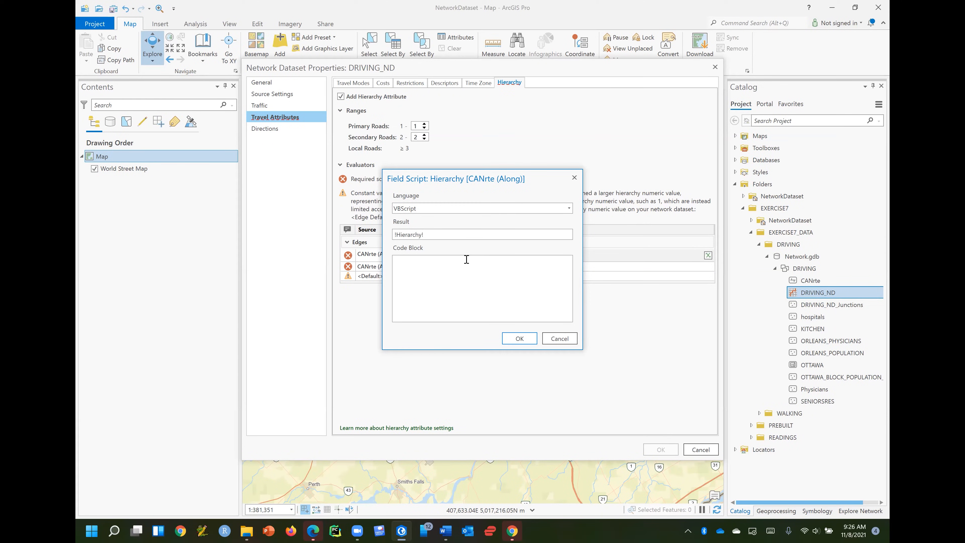
left_click(520, 339)
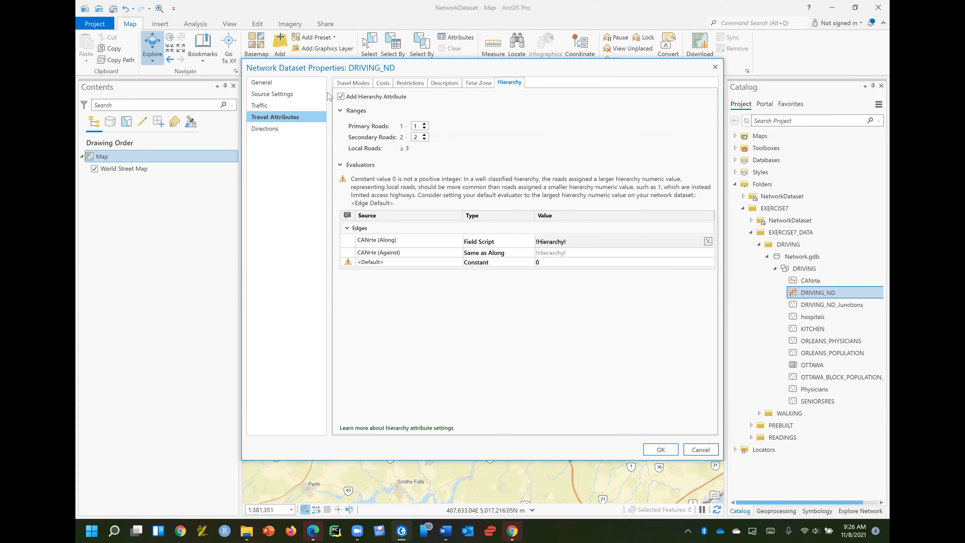
Step: Review the network dataset's general information, participating sources and vertical connectivity elevation fields
left_click(273, 82)
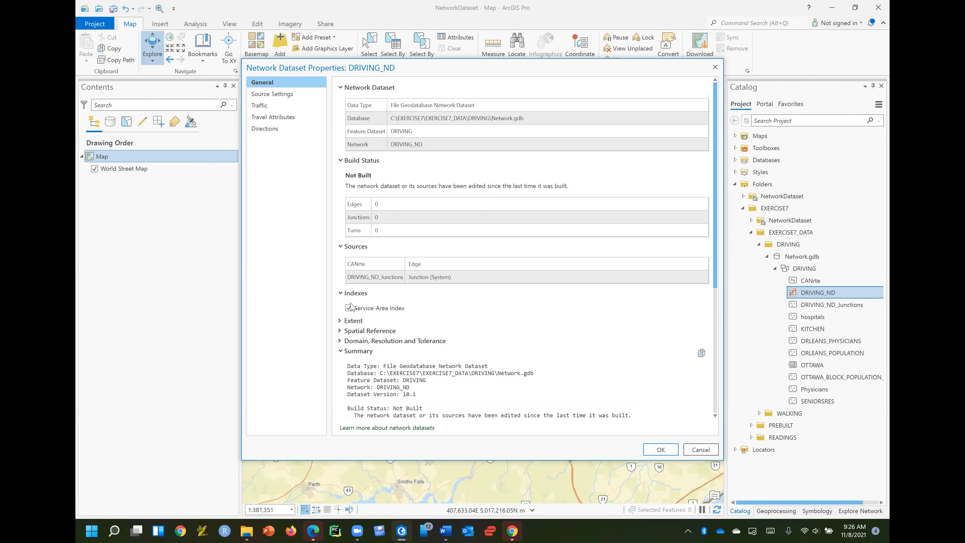
left_click(282, 96)
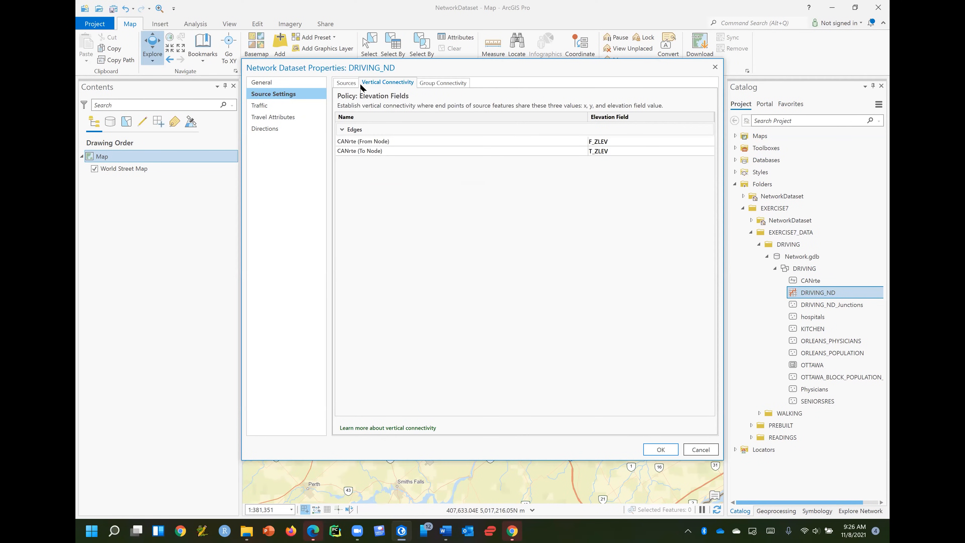
left_click(350, 87)
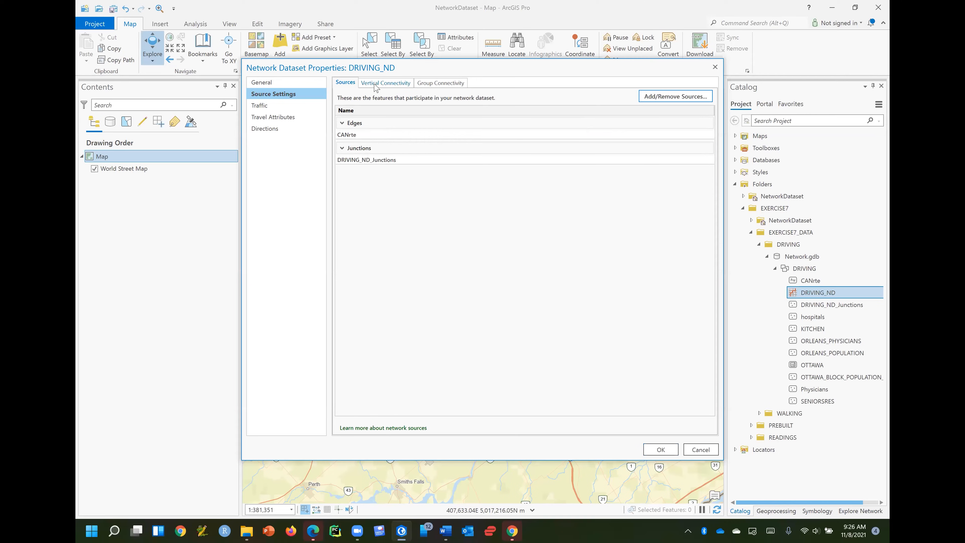
left_click(383, 86)
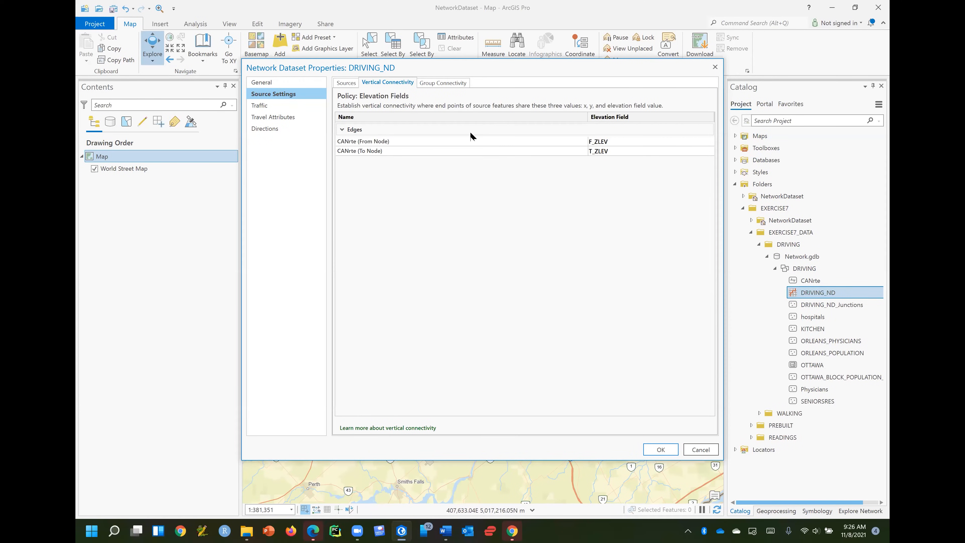
left_click(603, 145)
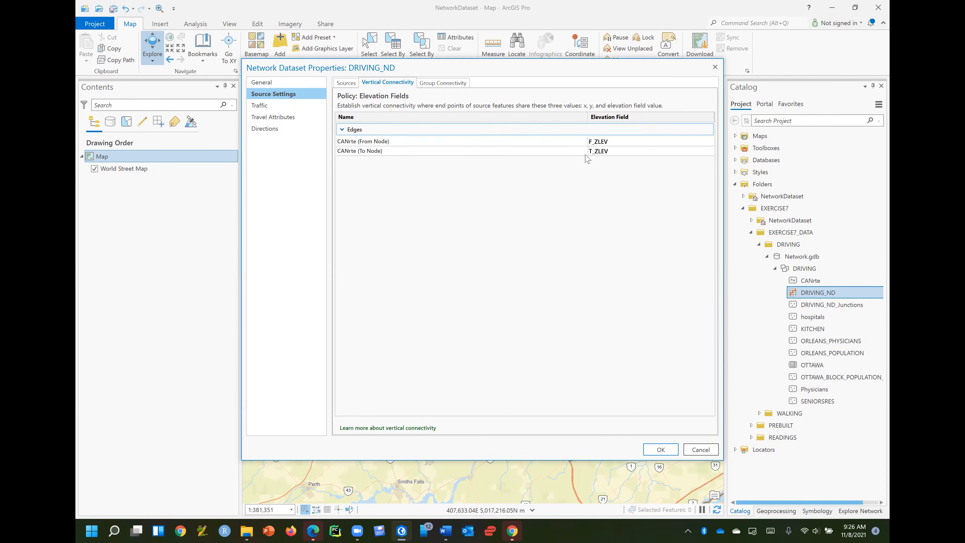
Step: Review the travel attributes: travel mode, TravelTime and ONEWAY costs, New Restriction, hierarchy, descriptors and time zone
left_click(284, 118)
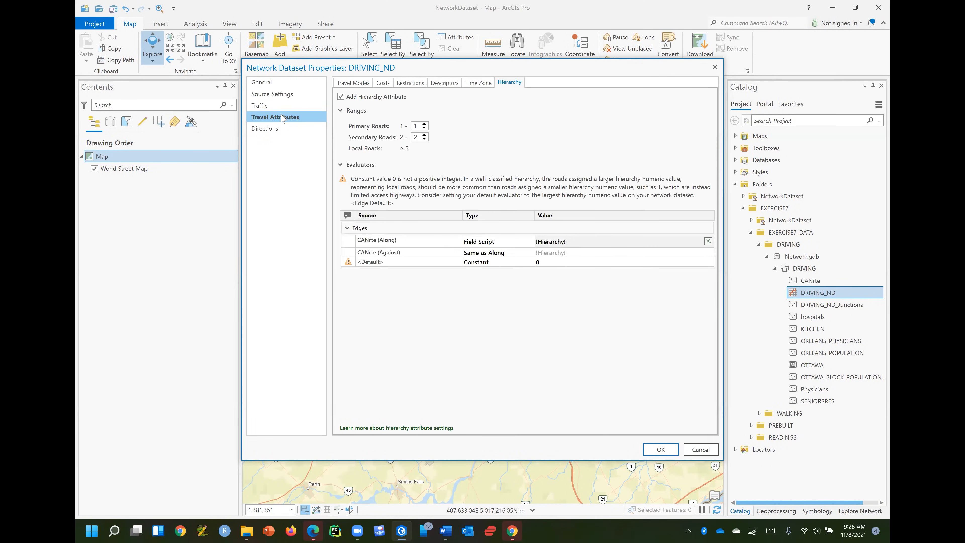
left_click(348, 84)
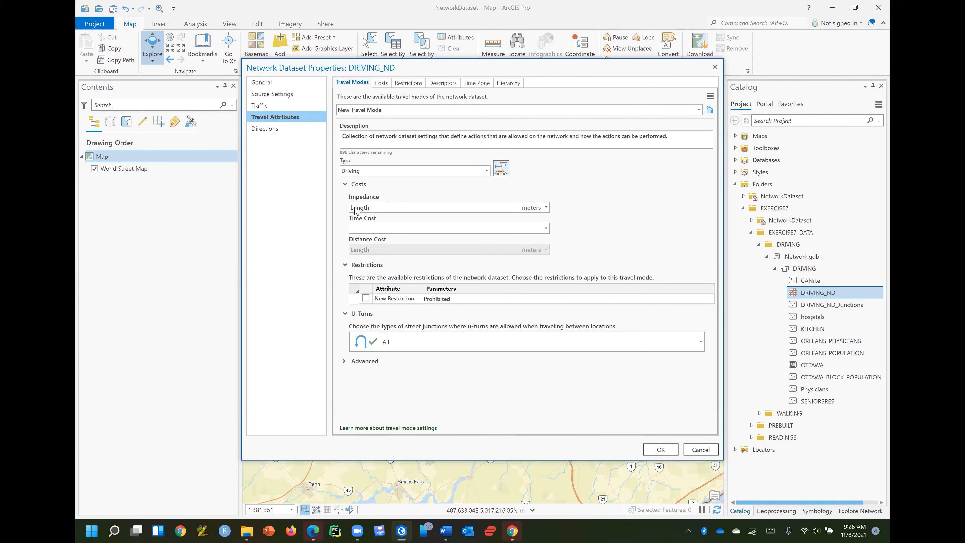
left_click(381, 84)
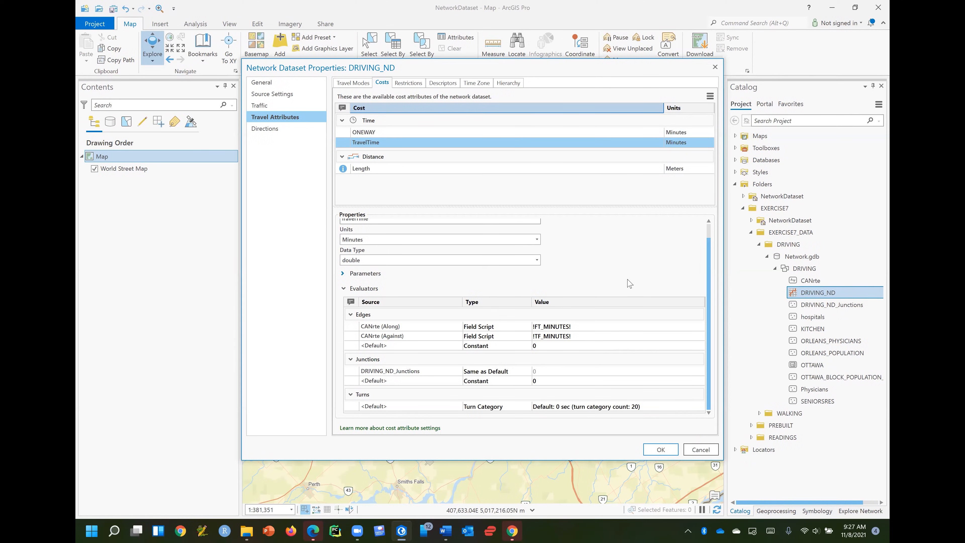
scroll(629, 283, "up", 1)
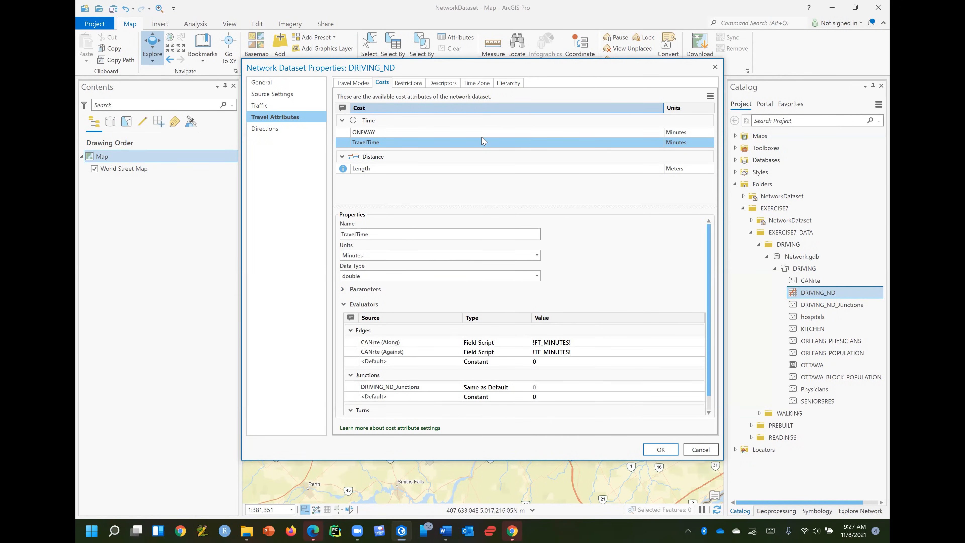
left_click(422, 133)
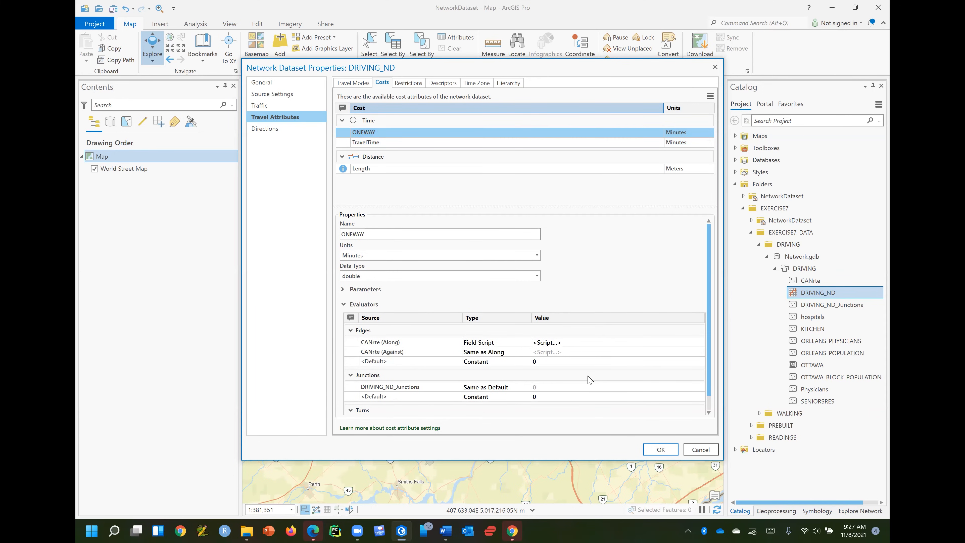
left_click(409, 83)
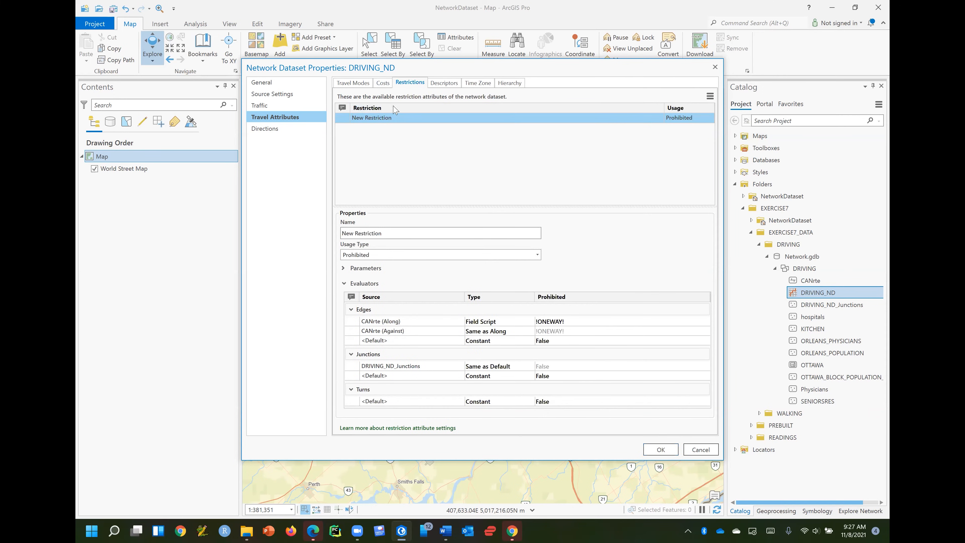
left_click(374, 118)
left_click(507, 84)
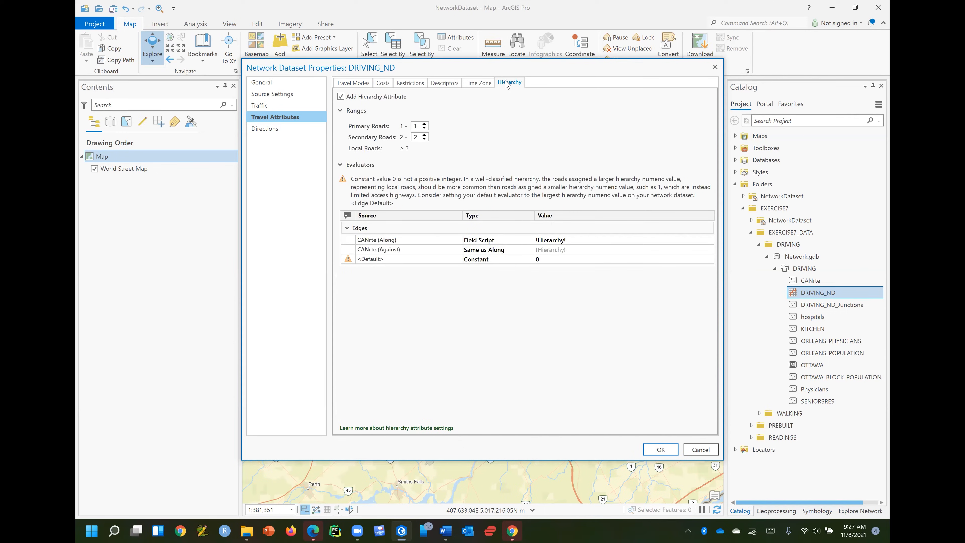
left_click(454, 86)
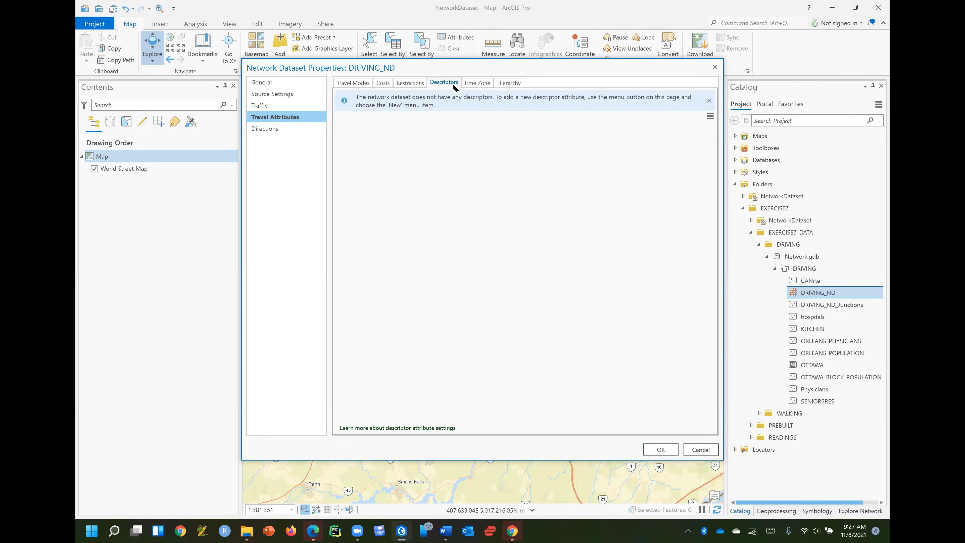
left_click(479, 87)
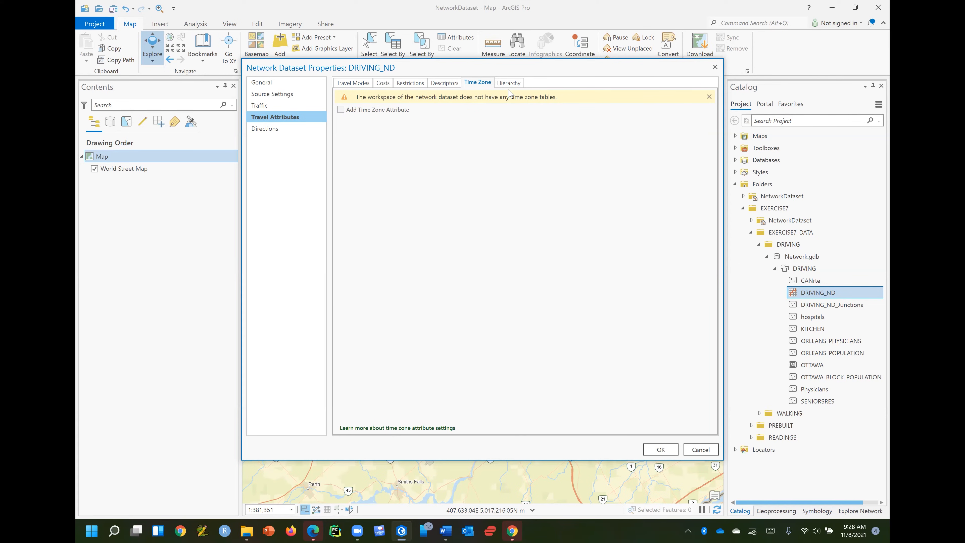
left_click(350, 84)
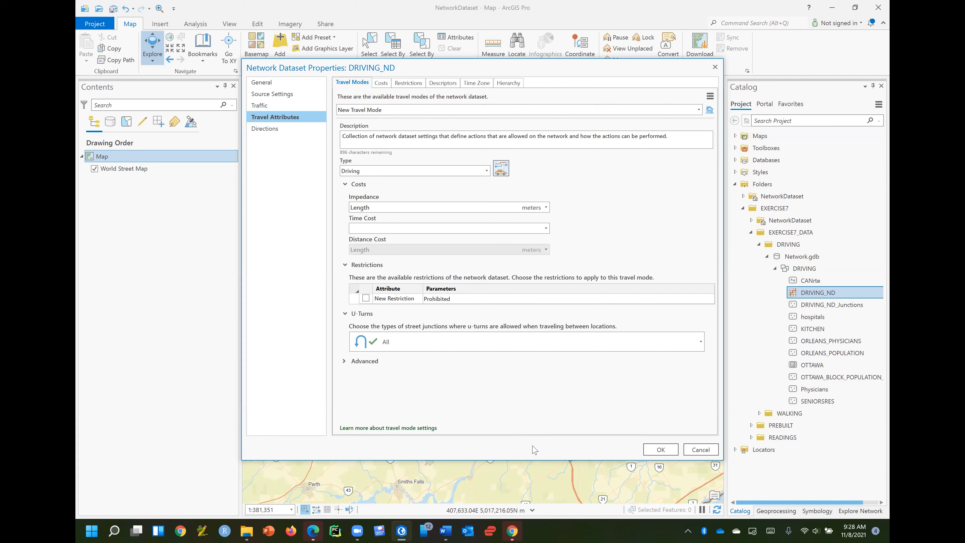
Step: Try to apply the network dataset properties, and switch the hierarchy's CANrte (Along) field script language to Python
left_click(661, 450)
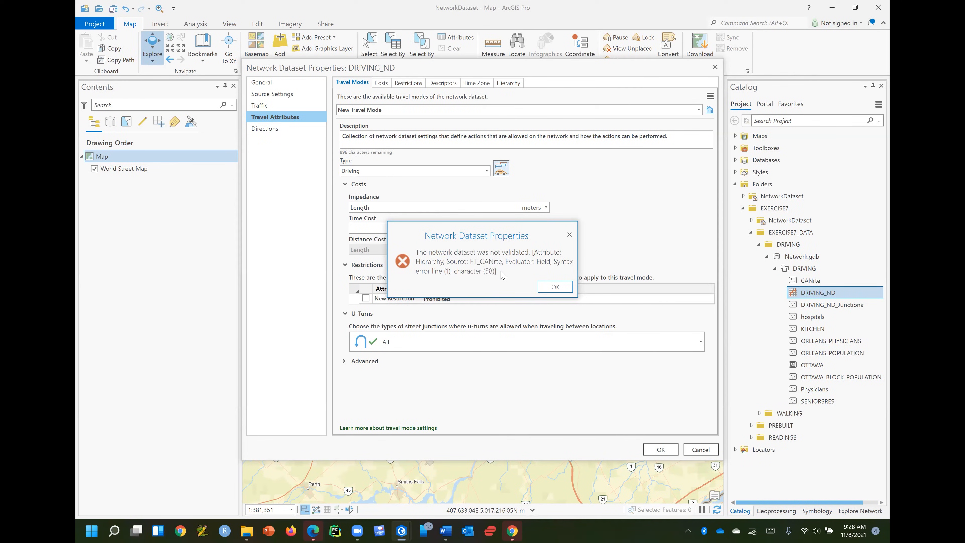
left_click(562, 290)
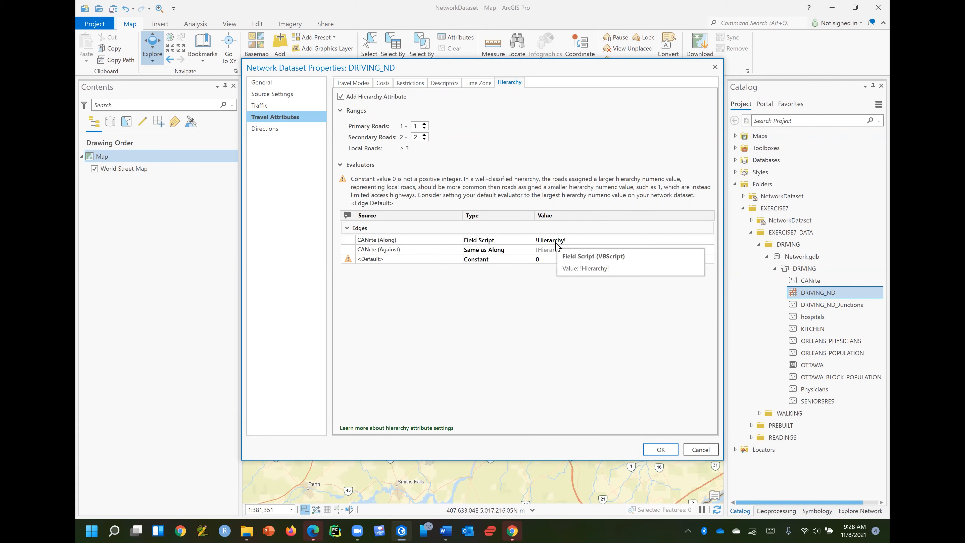
left_click(683, 244)
left_click(708, 242)
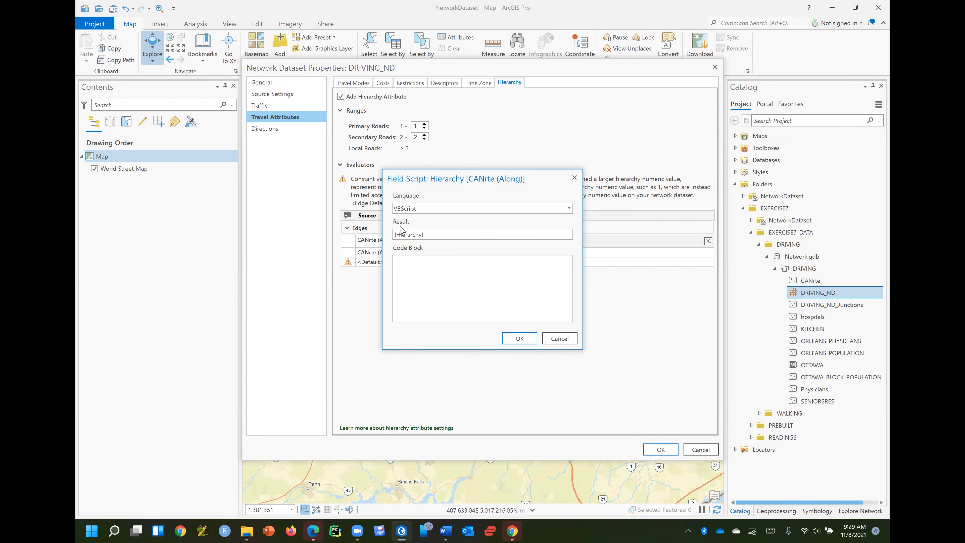
left_click(569, 209)
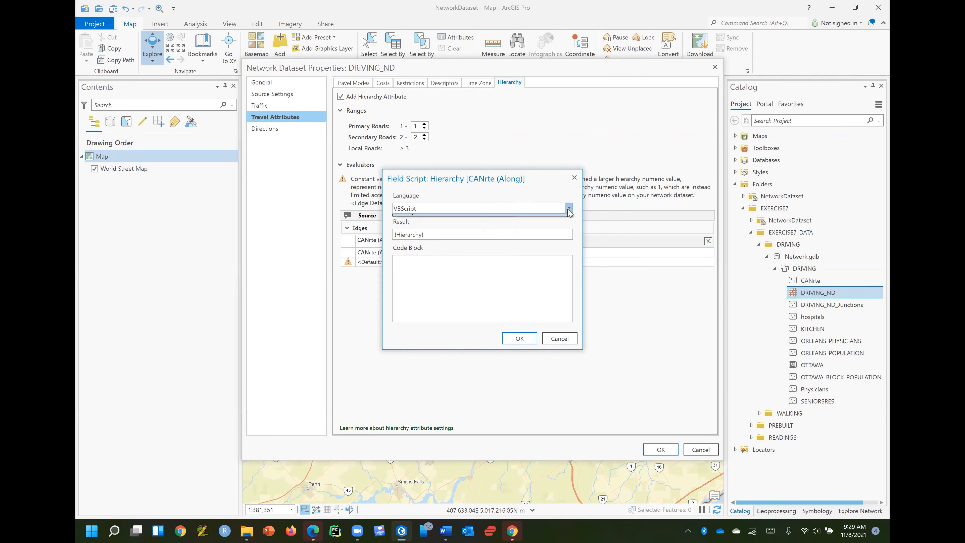
left_click(562, 219)
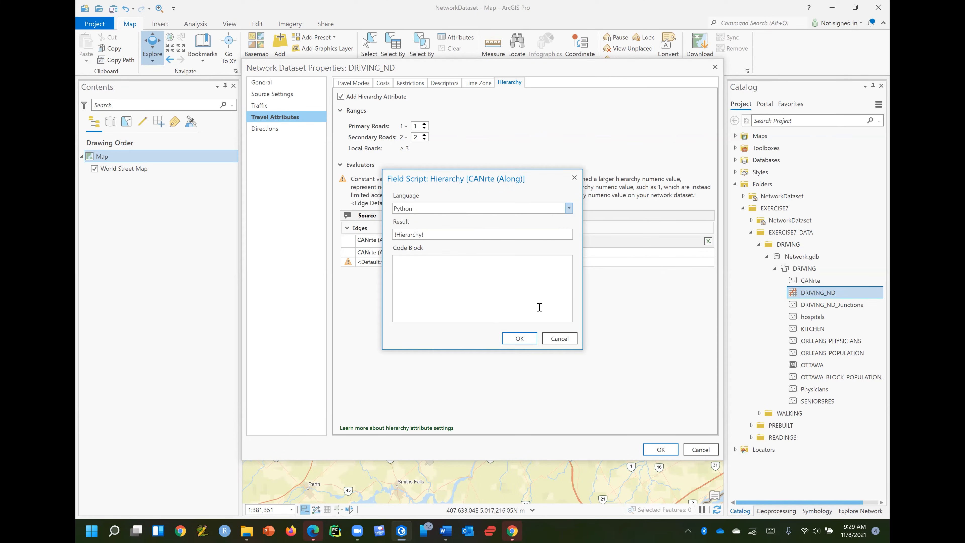
left_click(520, 339)
Step: Check the hierarchy evaluator values and apply the DRIVING_ND network dataset properties
left_click(696, 259)
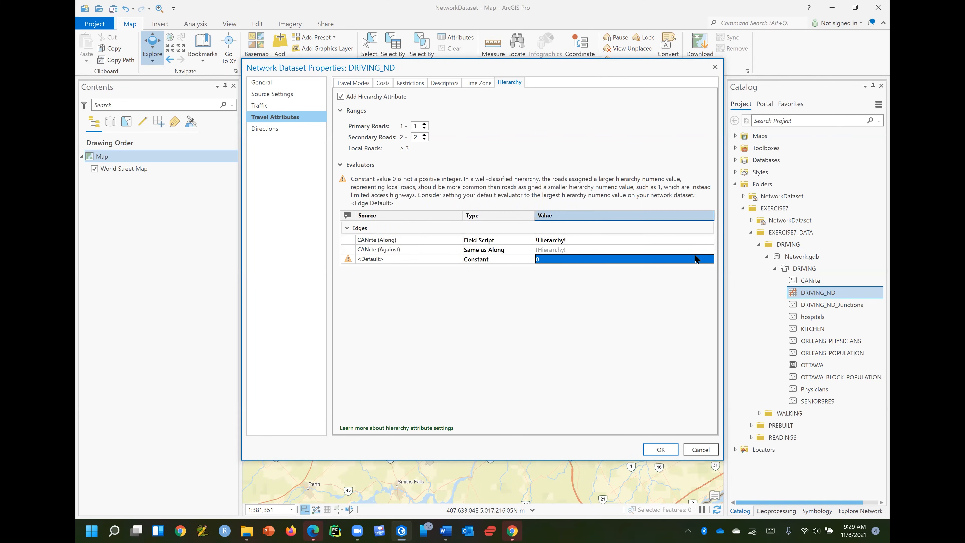
left_click(695, 250)
left_click(694, 240)
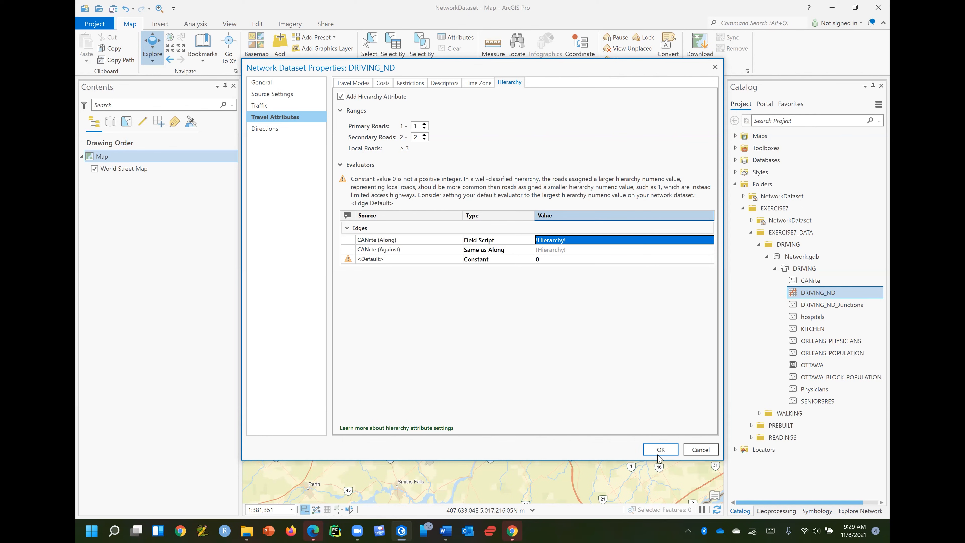
left_click(669, 454)
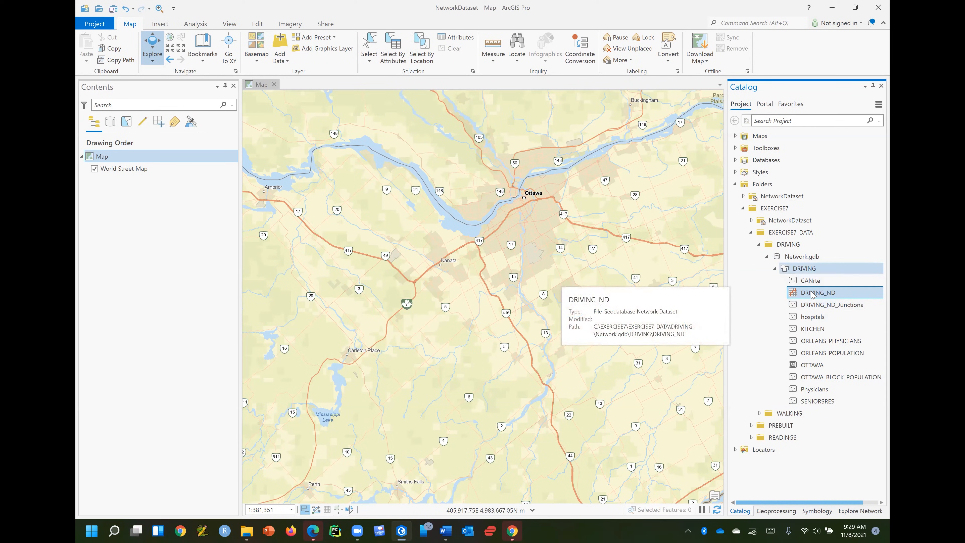
Step: Build the DRIVING_ND network dataset with the Build Network tool and inspect its roads around central Ottawa on the map
right_click(846, 296)
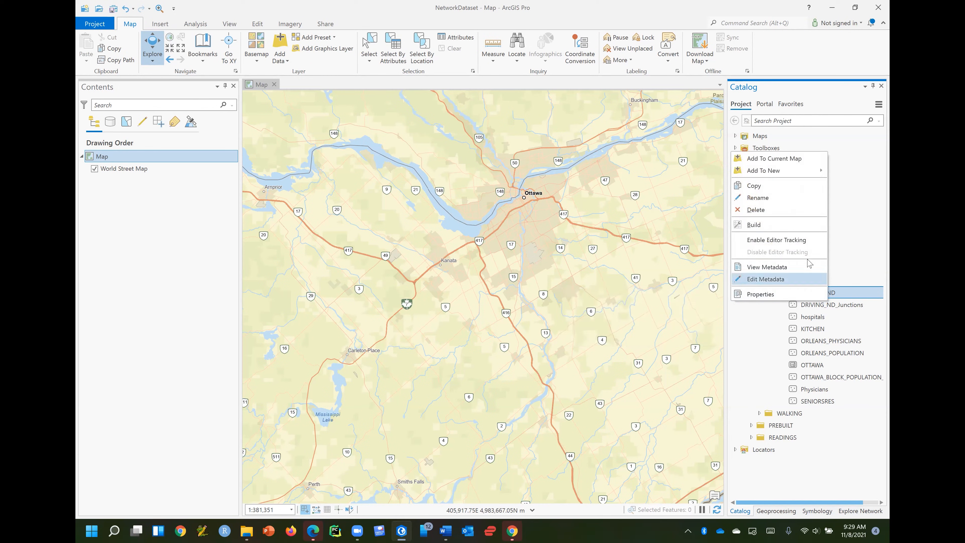
left_click(790, 228)
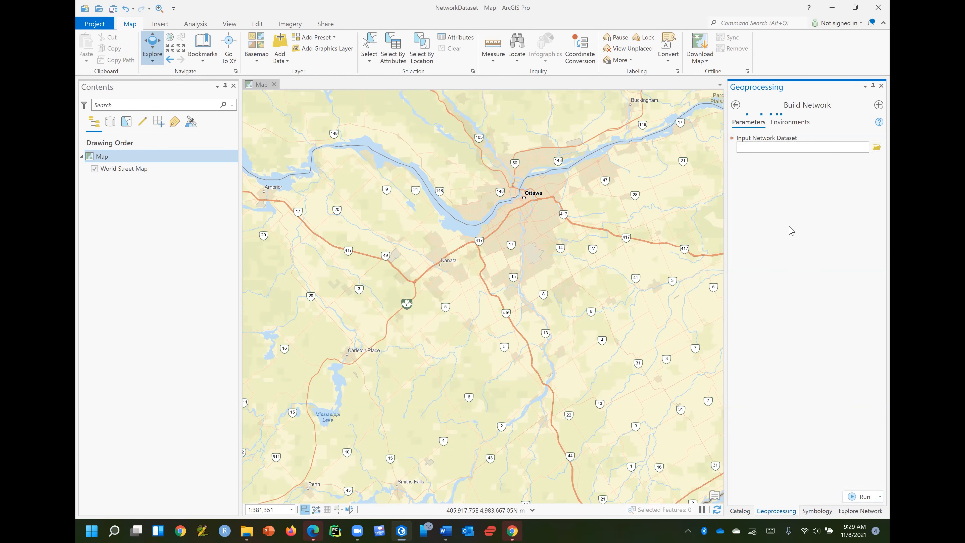
left_click(856, 498)
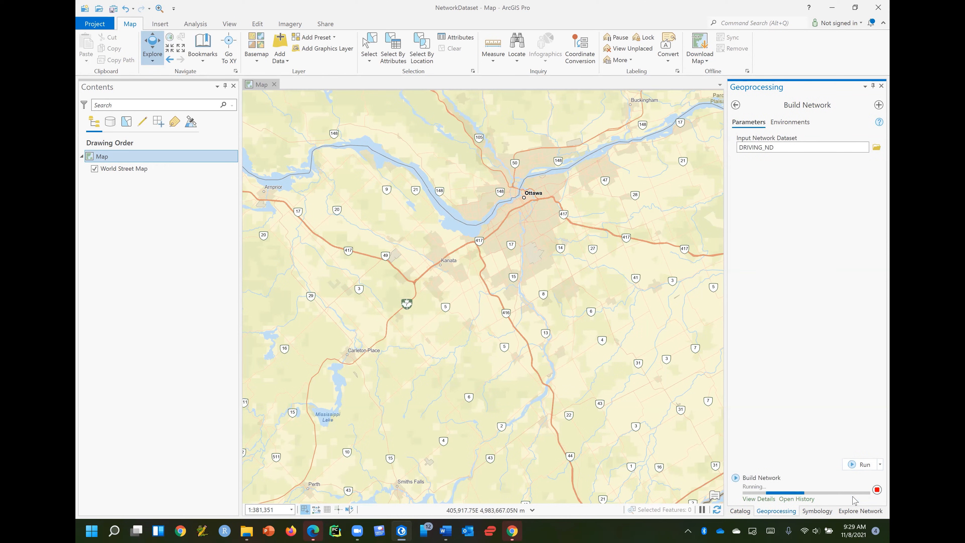
mouse_move(855, 500)
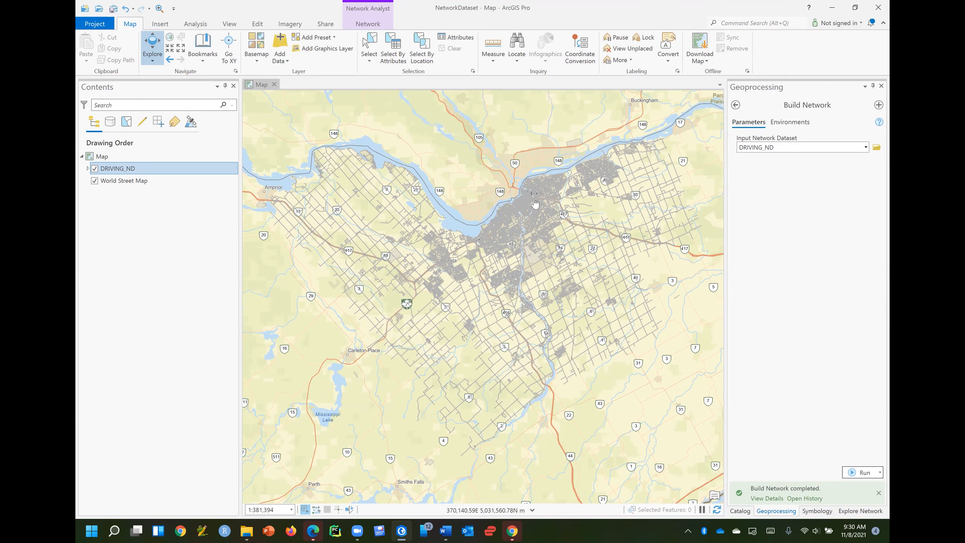
scroll(536, 202, "up", 5)
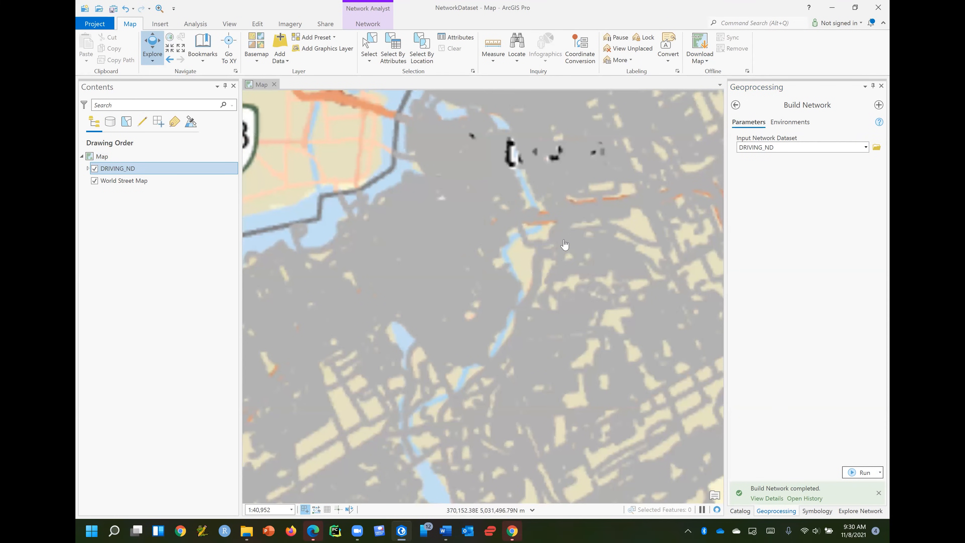
Step: Activate the Explore Network tool for DRIVING_ND with the streets around Riverview Park and Ring Rd in view
scroll(590, 285, "up", 5)
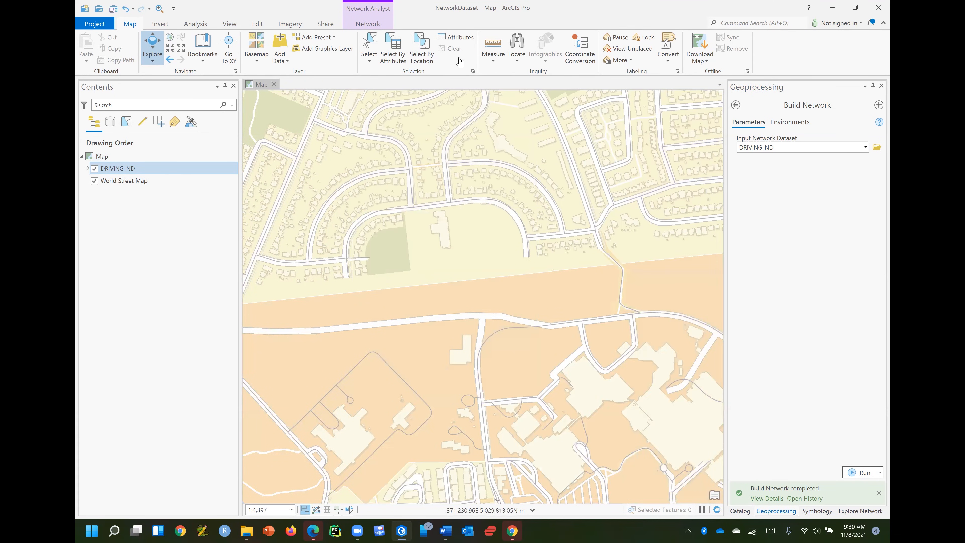
left_click(367, 24)
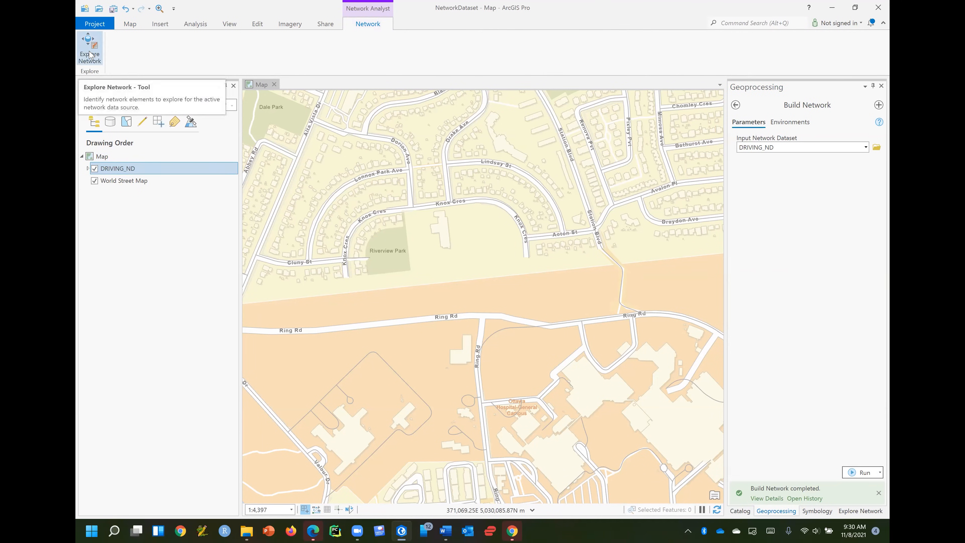
left_click(90, 55)
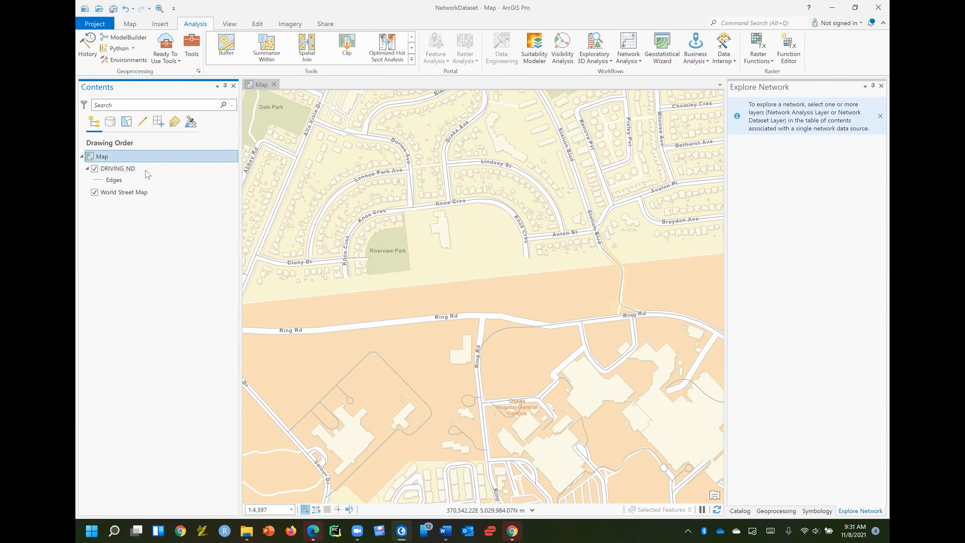
Step: Create a Route network analysis layer that uses DRIVING_ND as its network data source
left_click(148, 173)
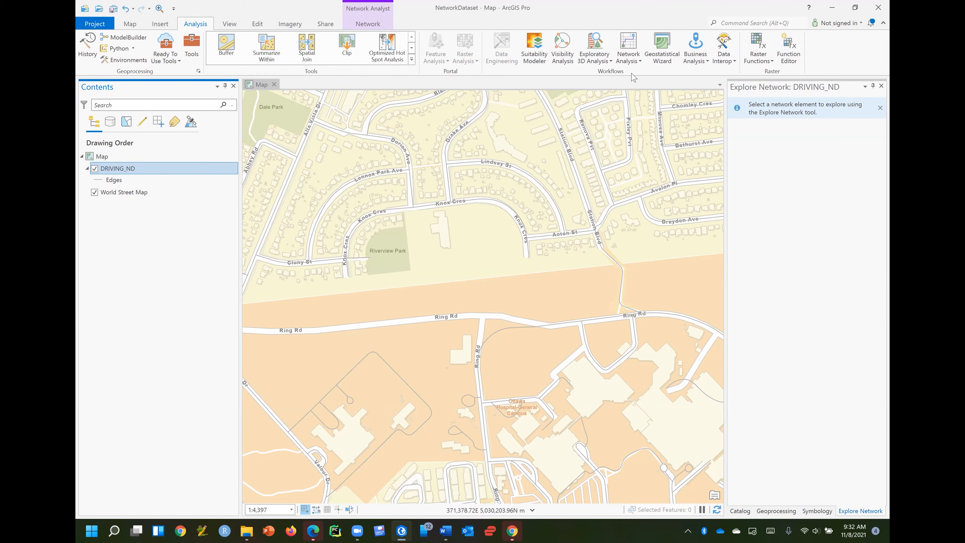
left_click(635, 63)
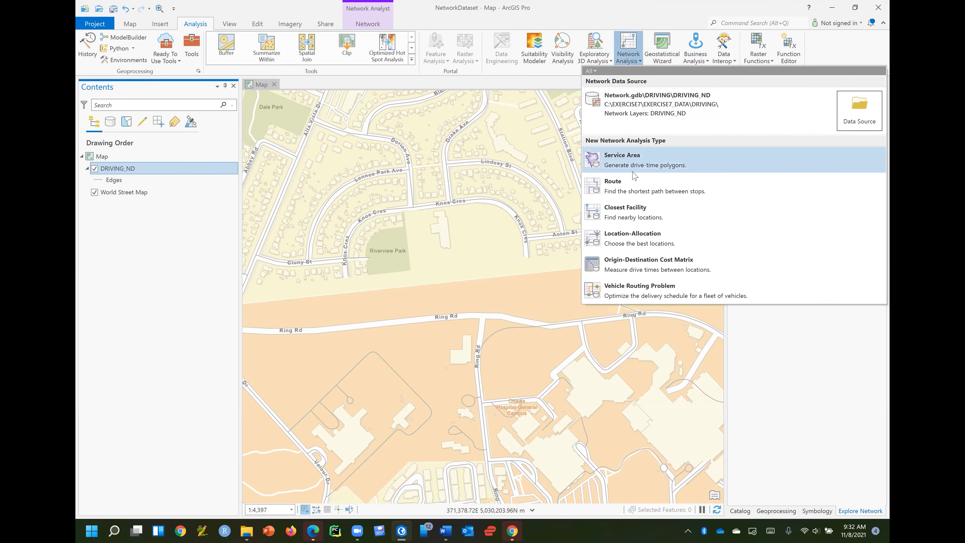
left_click(632, 187)
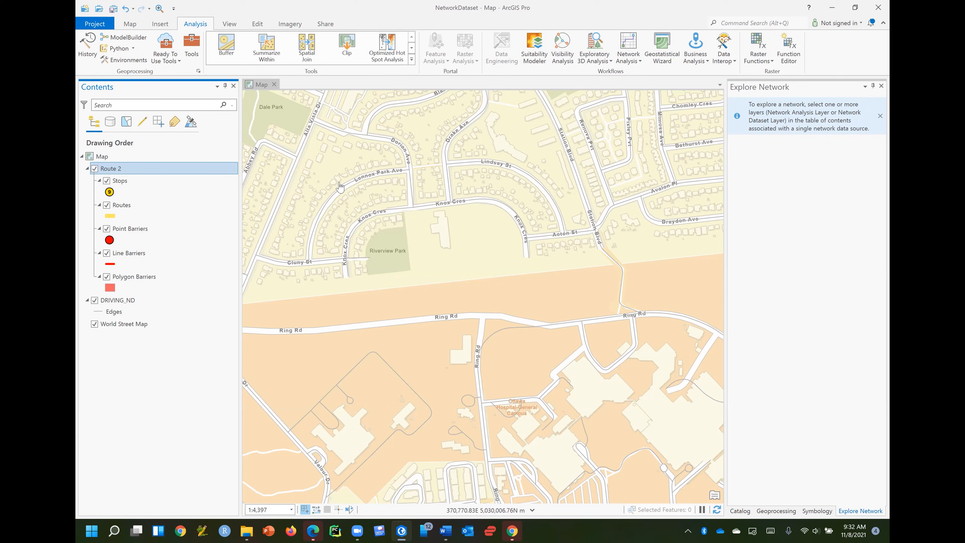
Step: Explore DRIVING_ND edges on Cluny St, Acton St and near the Ottawa Hospital General Campus to examine their travel attributes
left_click(118, 300)
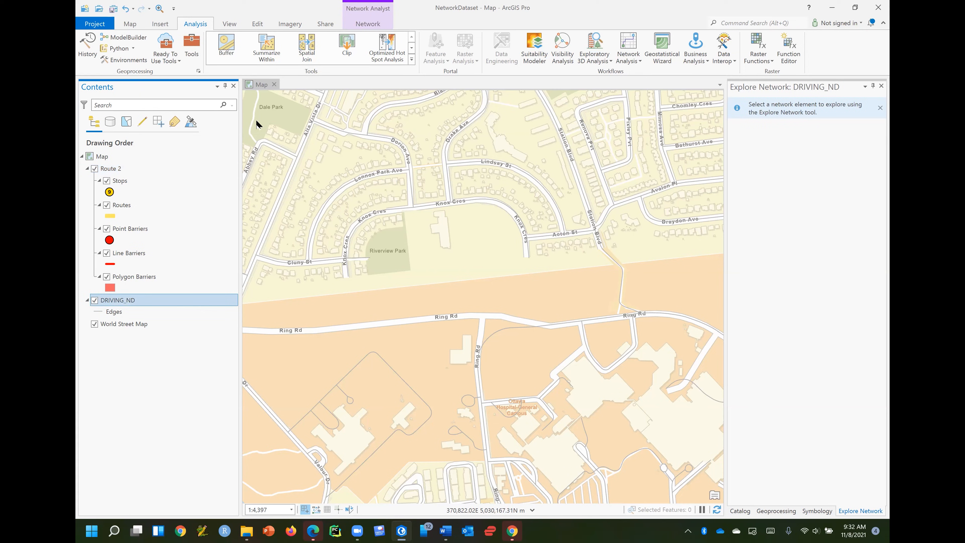
left_click(374, 12)
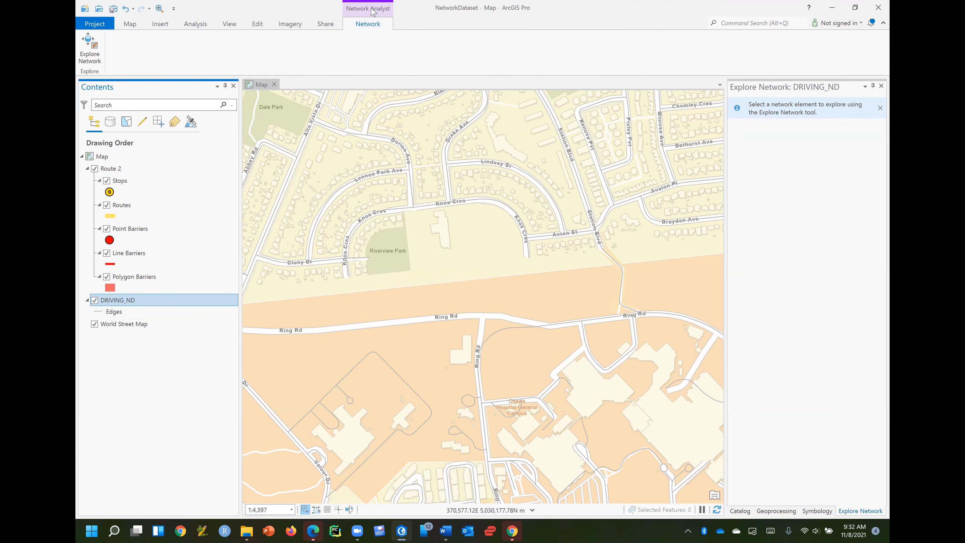
left_click(90, 53)
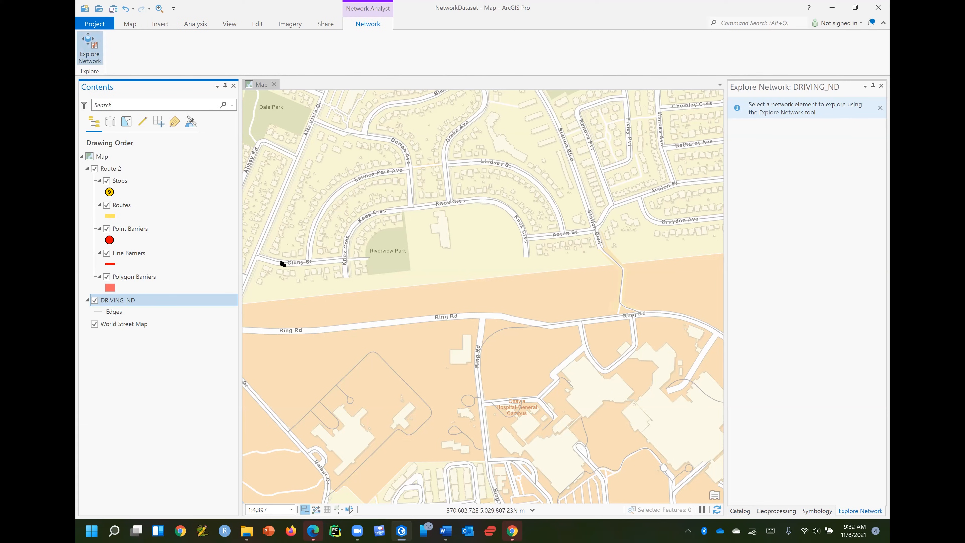
left_click(282, 264)
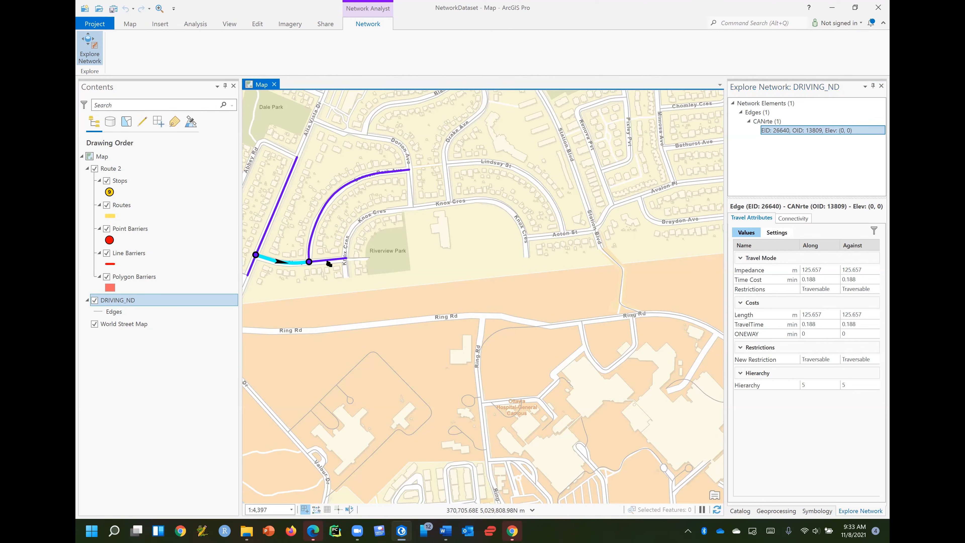
left_click(328, 261)
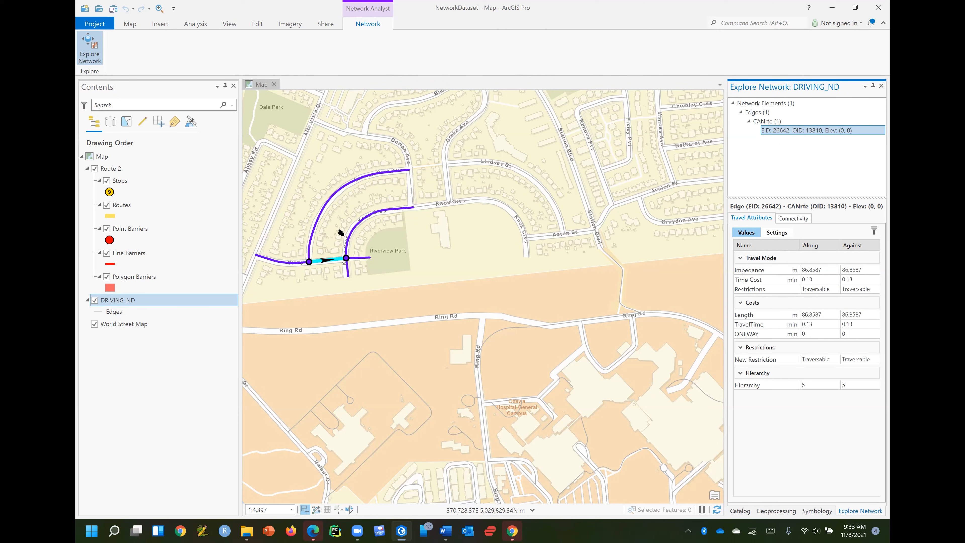
left_click(536, 239)
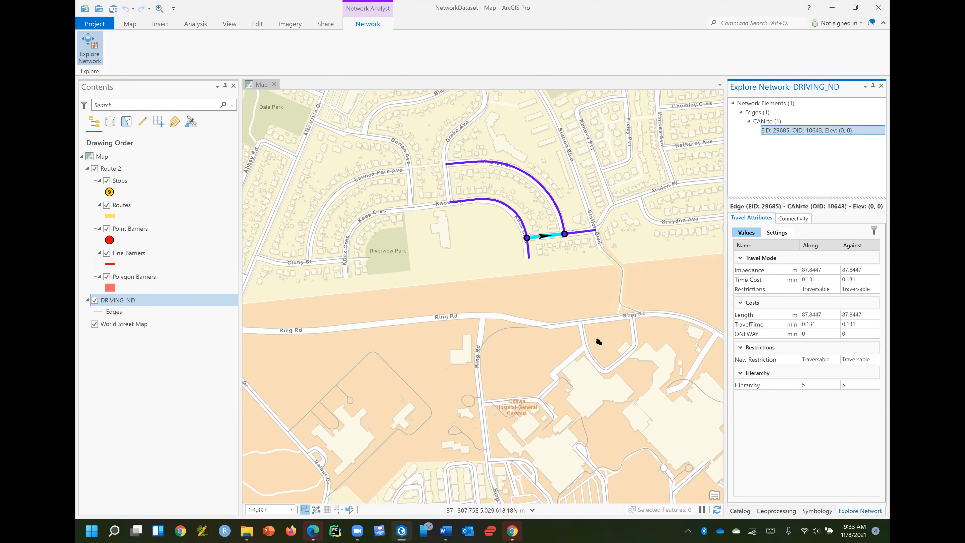
left_click(568, 383)
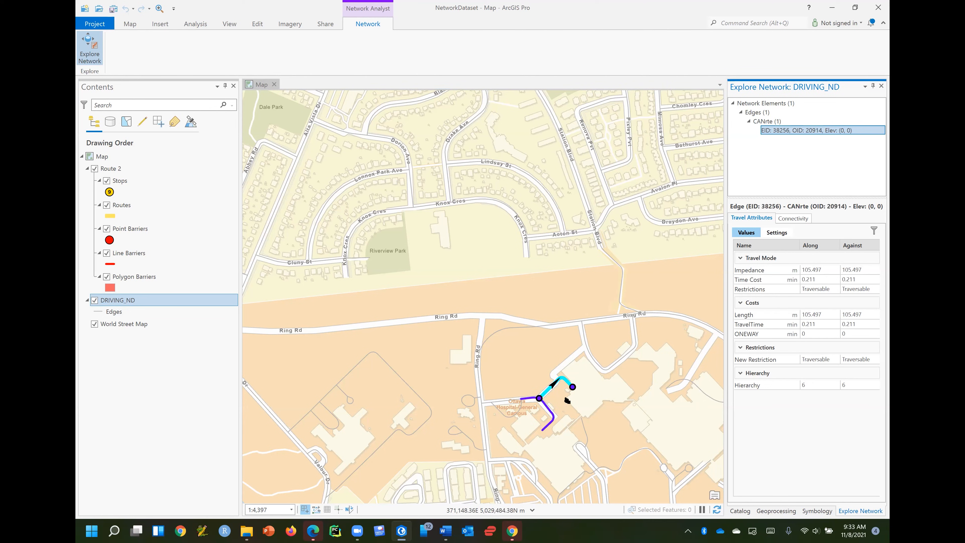